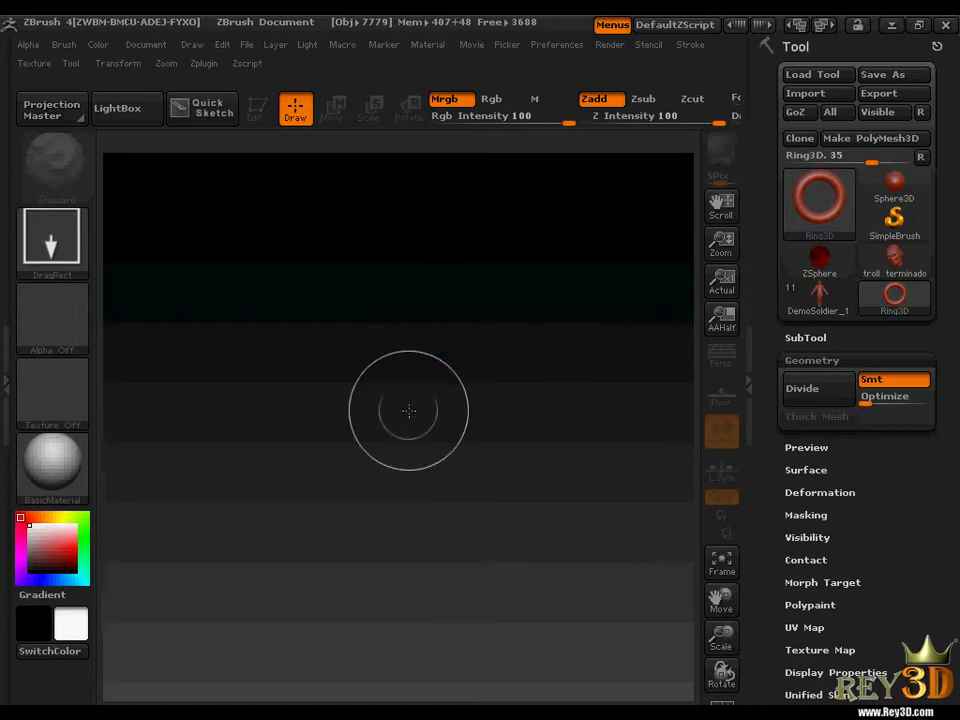
- Load troll terminado.ZTL from the Desktop through Tool > Load Tool as a 6-level tool
left_click(802, 72)
mouse_move(358, 223)
left_mouse_down()
mouse_move(343, 165)
mouse_move(332, 180)
mouse_move(289, 165)
mouse_move(320, 189)
mouse_move(325, 180)
left_mouse_up()
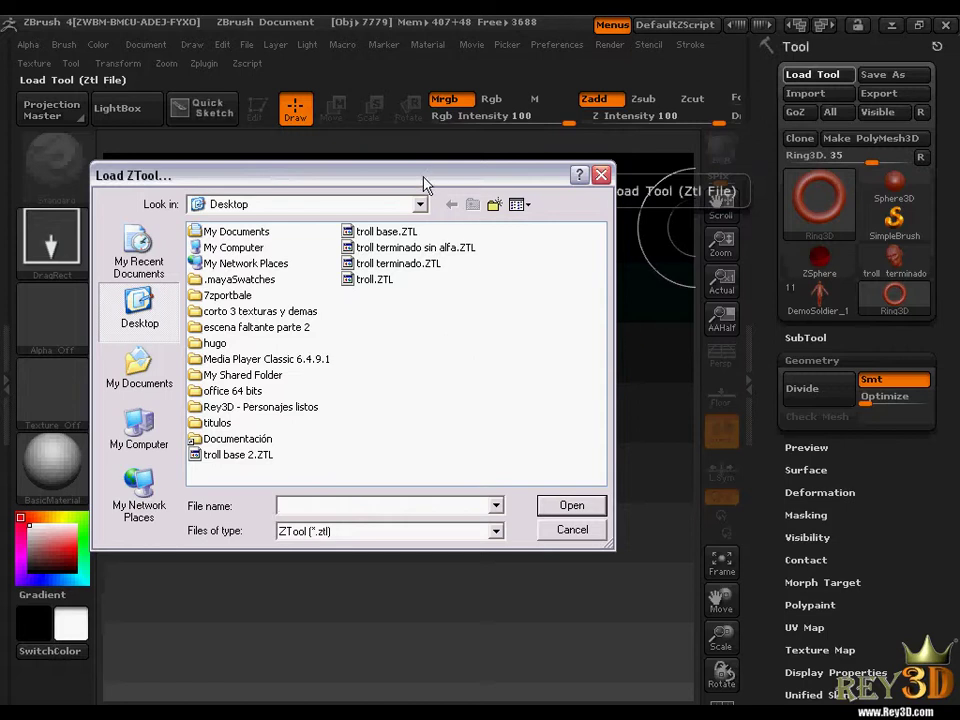
left_click_drag(424, 184, 436, 166)
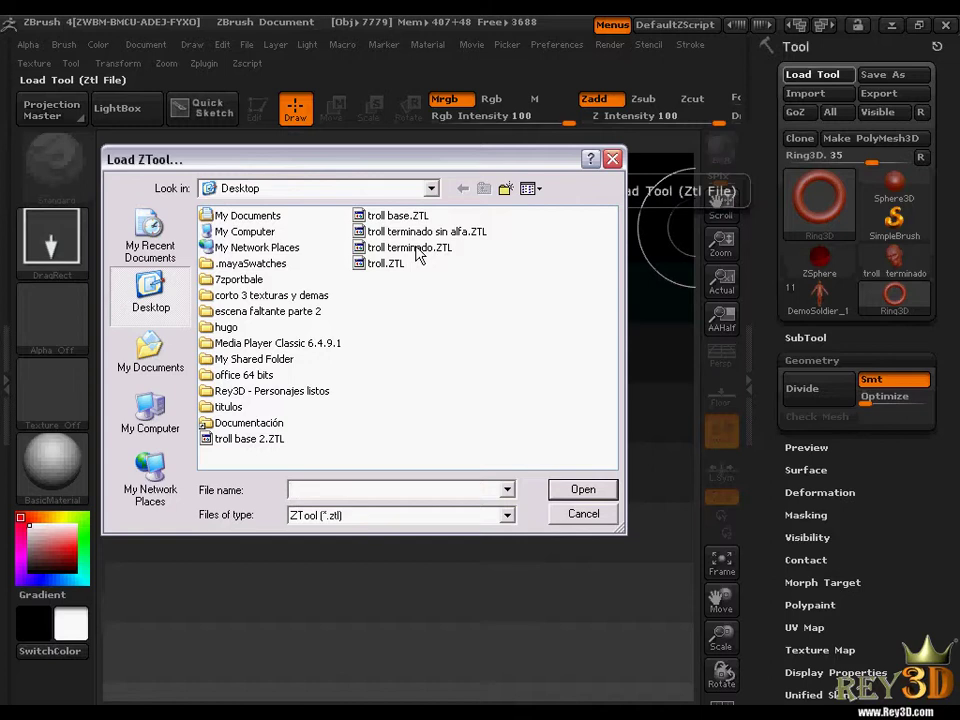
double_click(418, 252)
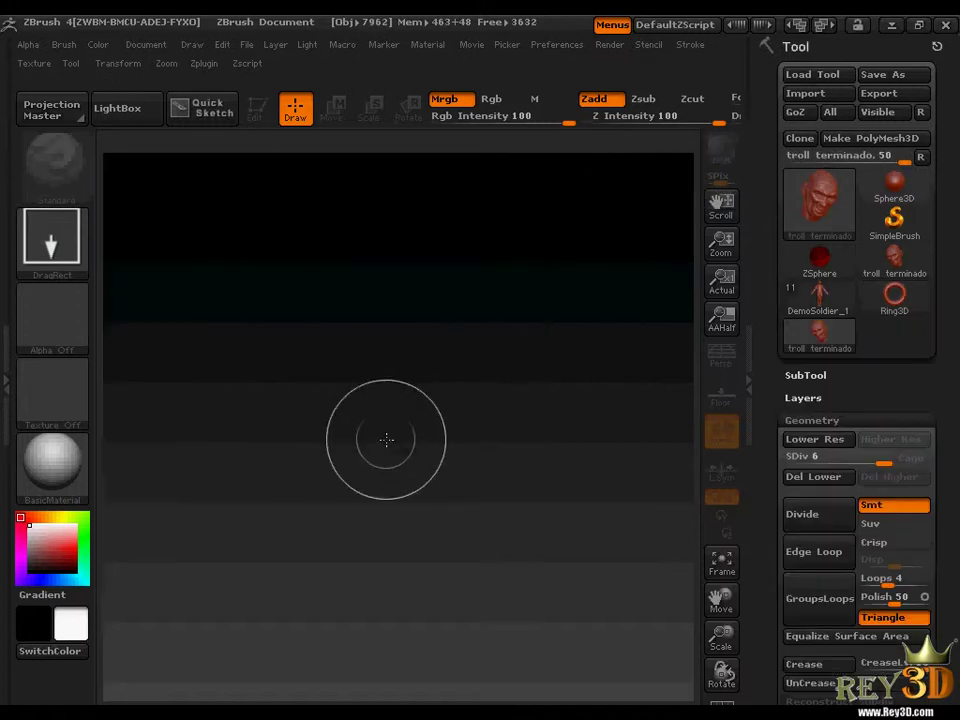
- Draw the troll head on the canvas, enter Edit mode, frame it and scale it down
mouse_move(386, 439)
left_mouse_down()
mouse_move(484, 348)
mouse_move(364, 643)
left_mouse_up()
key("t")
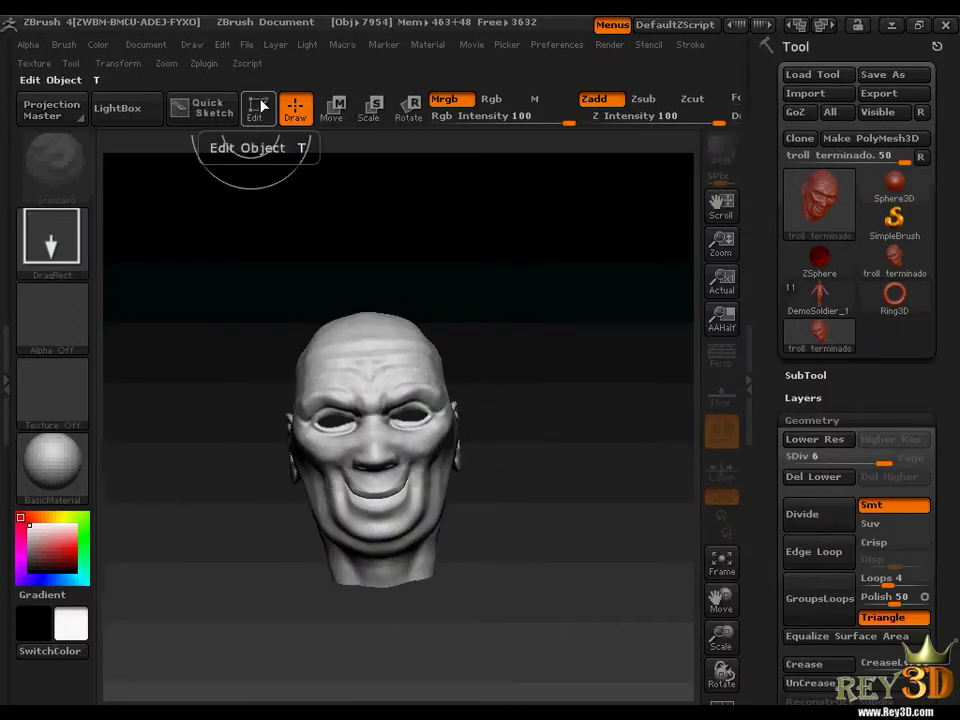
left_click(255, 108)
left_click_drag(557, 494, 508, 516)
key("f")
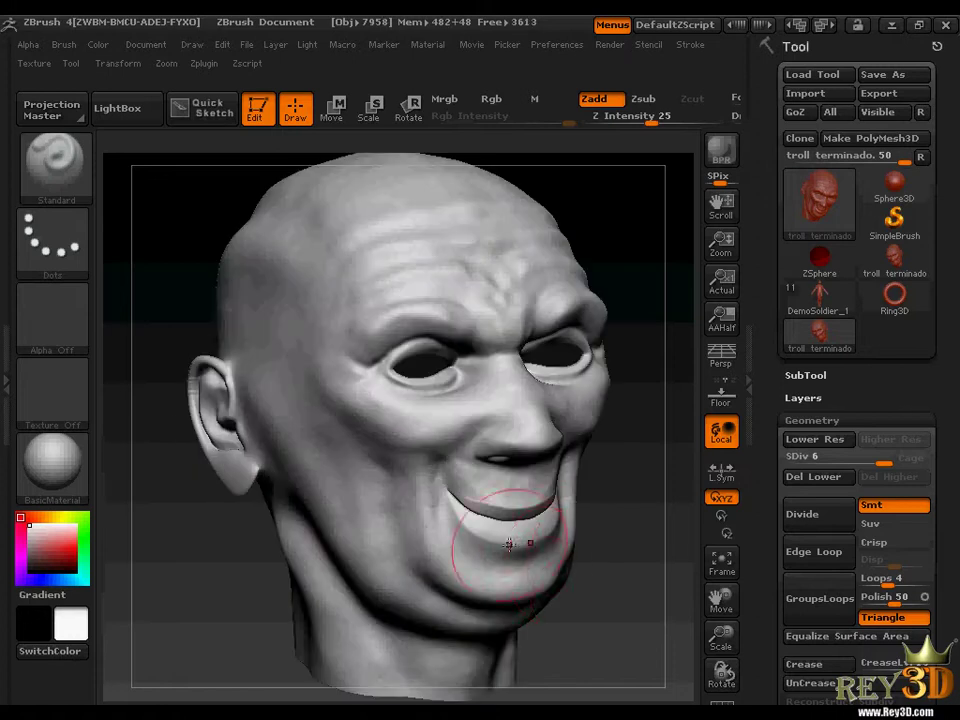
mouse_move(721, 637)
left_mouse_down()
mouse_move(505, 512)
mouse_move(603, 528)
mouse_move(422, 534)
mouse_move(598, 526)
mouse_move(544, 549)
mouse_move(622, 553)
mouse_move(371, 538)
mouse_move(514, 542)
mouse_move(518, 531)
mouse_move(474, 548)
mouse_move(531, 536)
mouse_move(480, 540)
mouse_move(513, 522)
mouse_move(496, 536)
left_mouse_up()
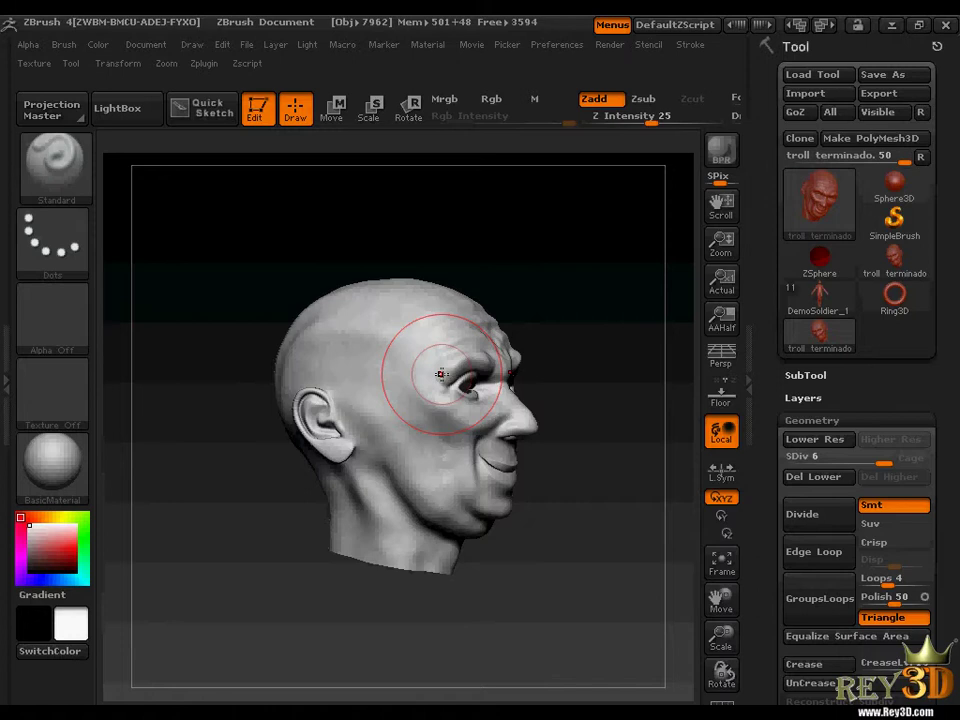
- Orbit the troll head to inspect its profiles and both ears
mouse_move(567, 512)
left_mouse_down()
mouse_move(520, 516)
mouse_move(579, 514)
left_mouse_up()
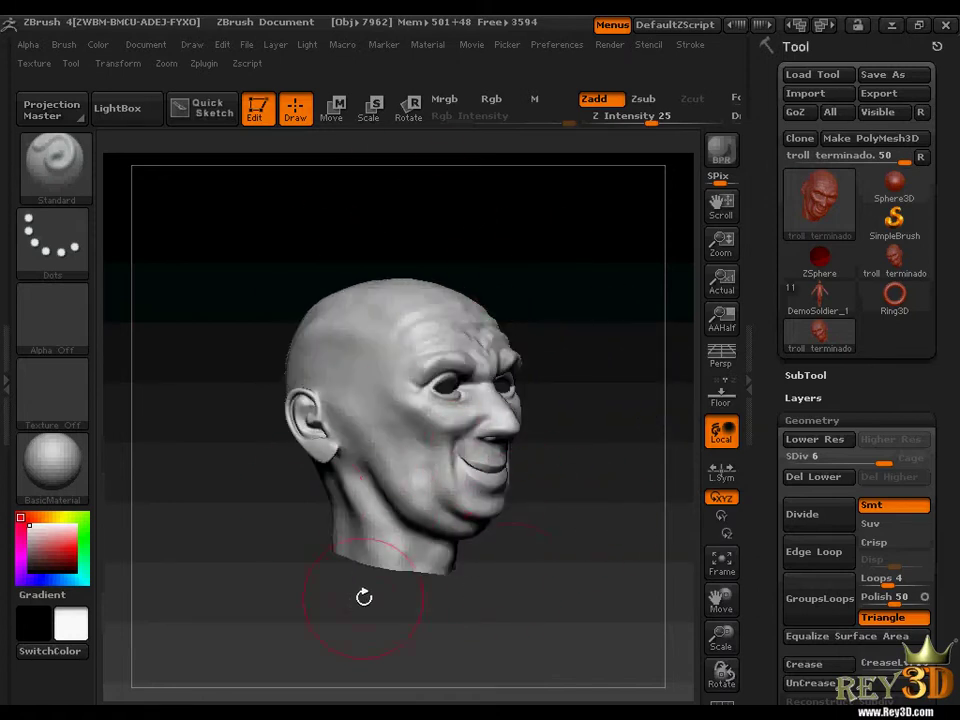
mouse_move(578, 508)
left_mouse_down()
mouse_move(553, 538)
mouse_move(579, 467)
mouse_move(544, 508)
mouse_move(572, 486)
mouse_move(563, 501)
left_mouse_up()
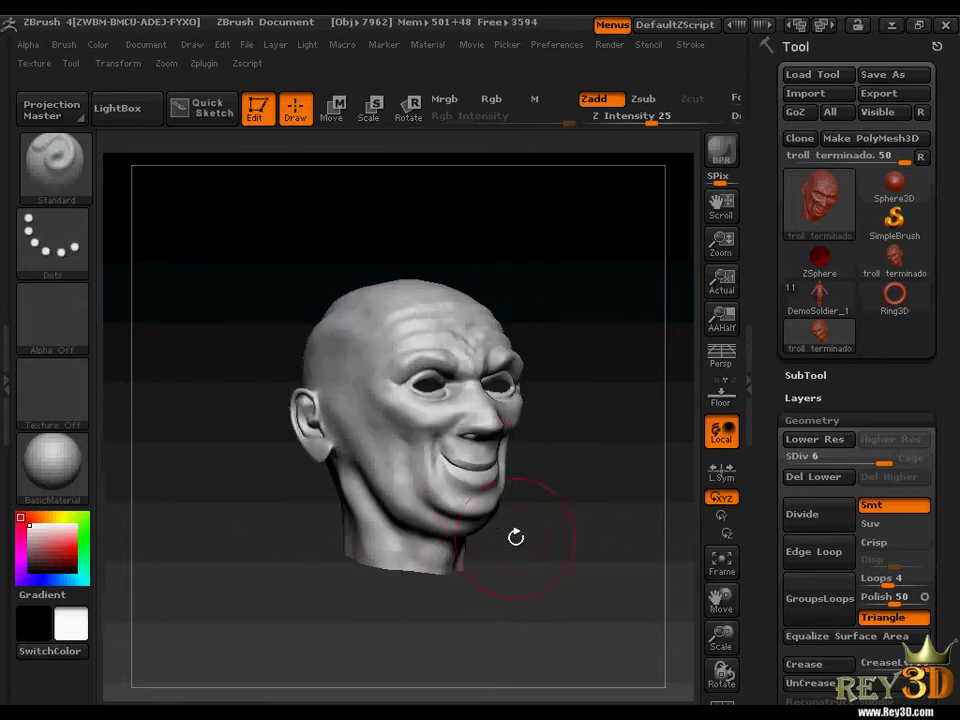
mouse_move(515, 537)
left_mouse_down()
mouse_move(553, 527)
mouse_move(564, 542)
mouse_move(581, 499)
mouse_move(623, 501)
mouse_move(536, 517)
mouse_move(574, 531)
mouse_move(589, 508)
left_mouse_up()
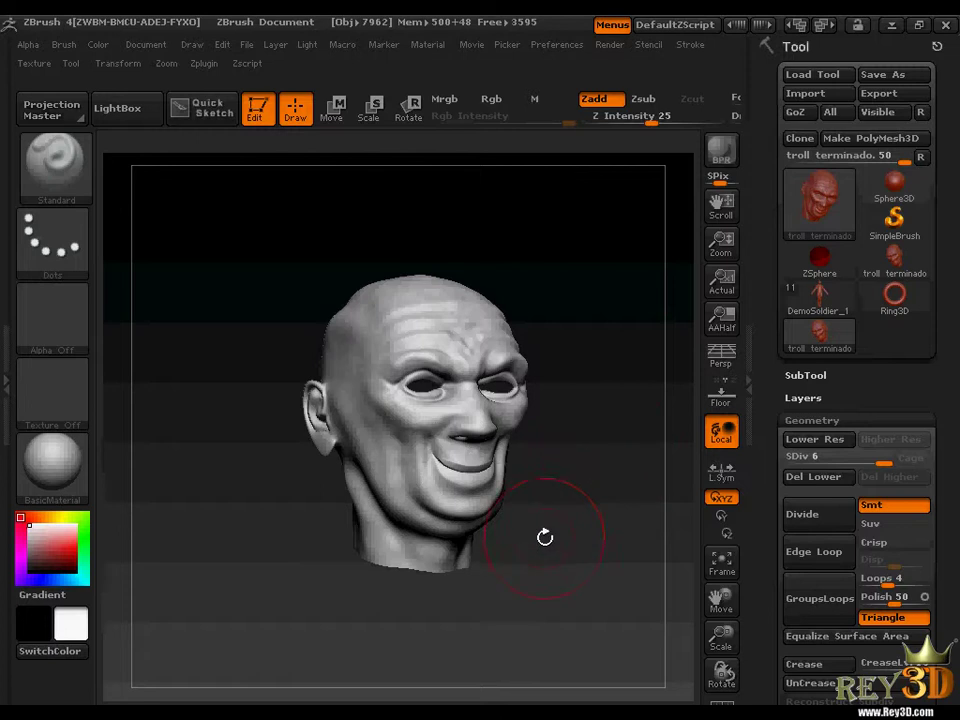
mouse_move(561, 524)
left_mouse_down()
mouse_move(574, 538)
mouse_move(579, 510)
mouse_move(550, 520)
mouse_move(571, 527)
left_mouse_up()
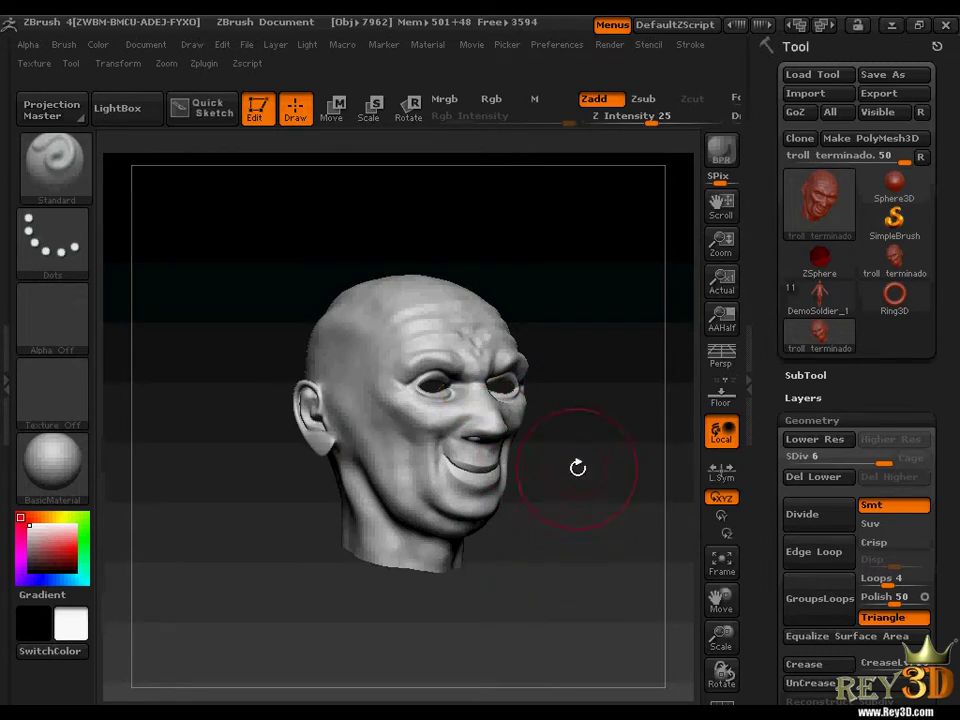
mouse_move(563, 544)
left_mouse_down()
mouse_move(611, 497)
mouse_move(576, 501)
mouse_move(517, 543)
mouse_move(566, 534)
mouse_move(564, 474)
mouse_move(538, 529)
mouse_move(597, 533)
mouse_move(602, 486)
mouse_move(553, 525)
mouse_move(589, 506)
mouse_move(553, 526)
mouse_move(569, 526)
left_mouse_up()
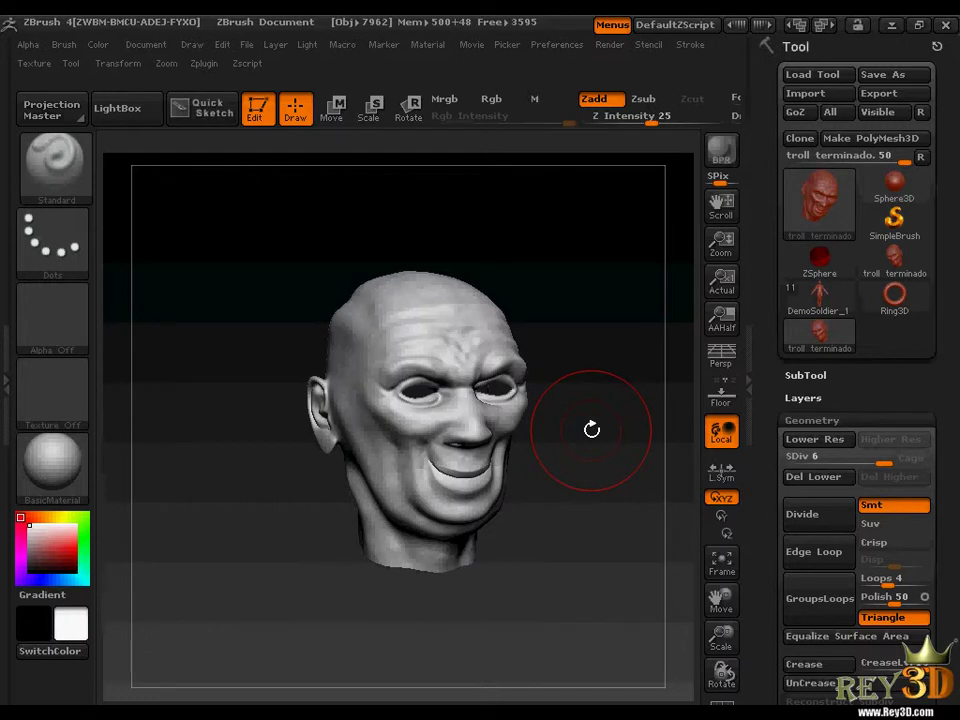
- Load DemoSoldier.ZTL from the LightBox Tool library as the current tool
left_click(131, 107)
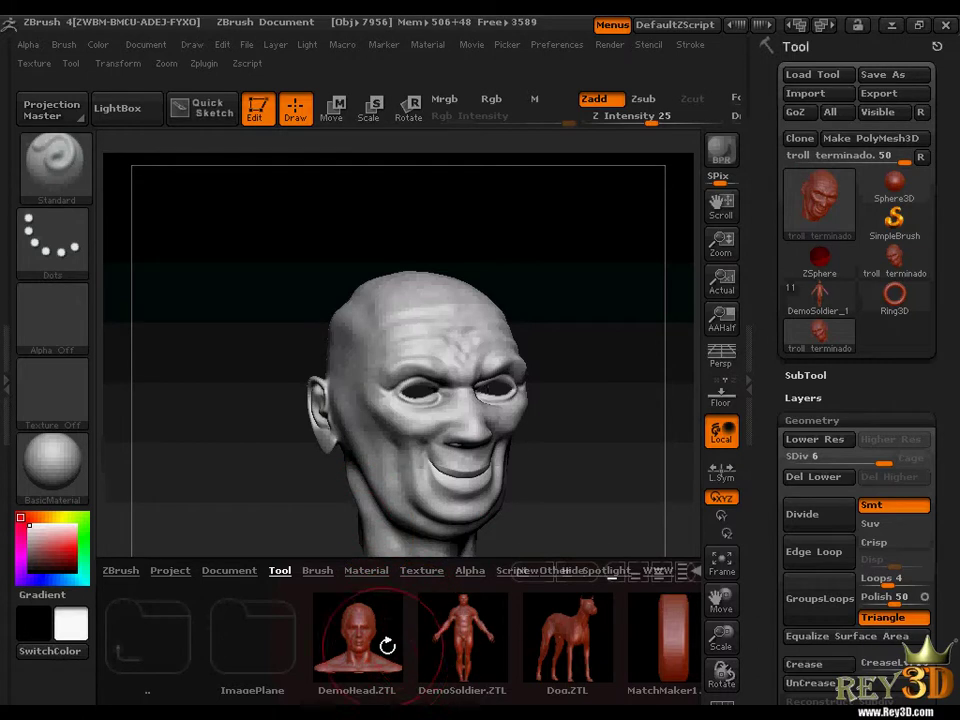
mouse_move(420, 641)
left_mouse_down()
mouse_move(360, 643)
mouse_move(377, 634)
left_mouse_up()
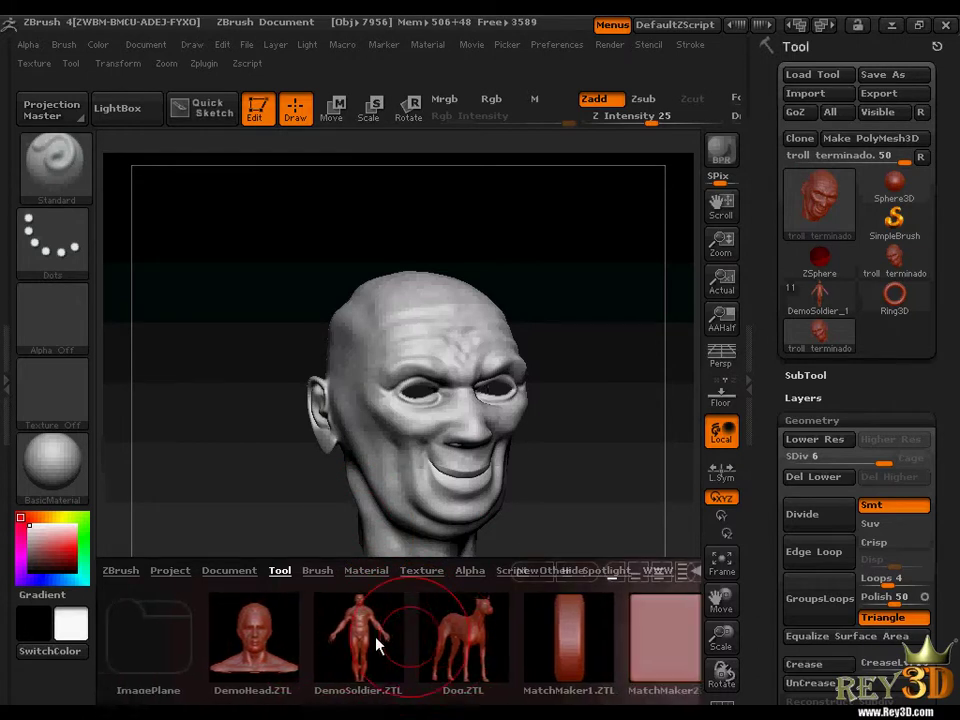
double_click(377, 630)
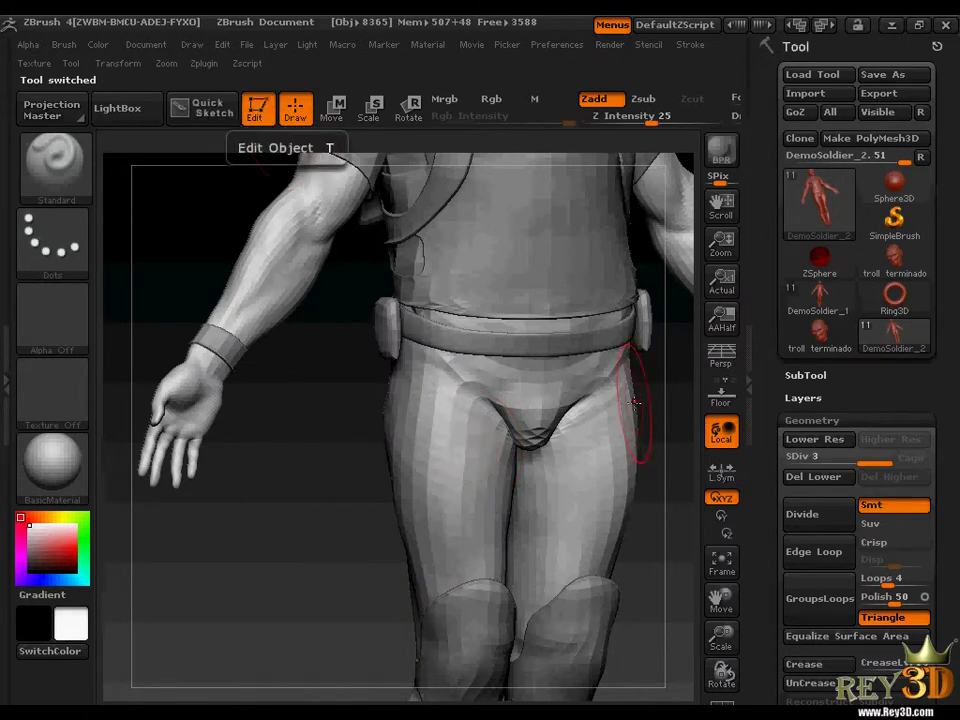
left_click_drag(729, 628, 622, 627)
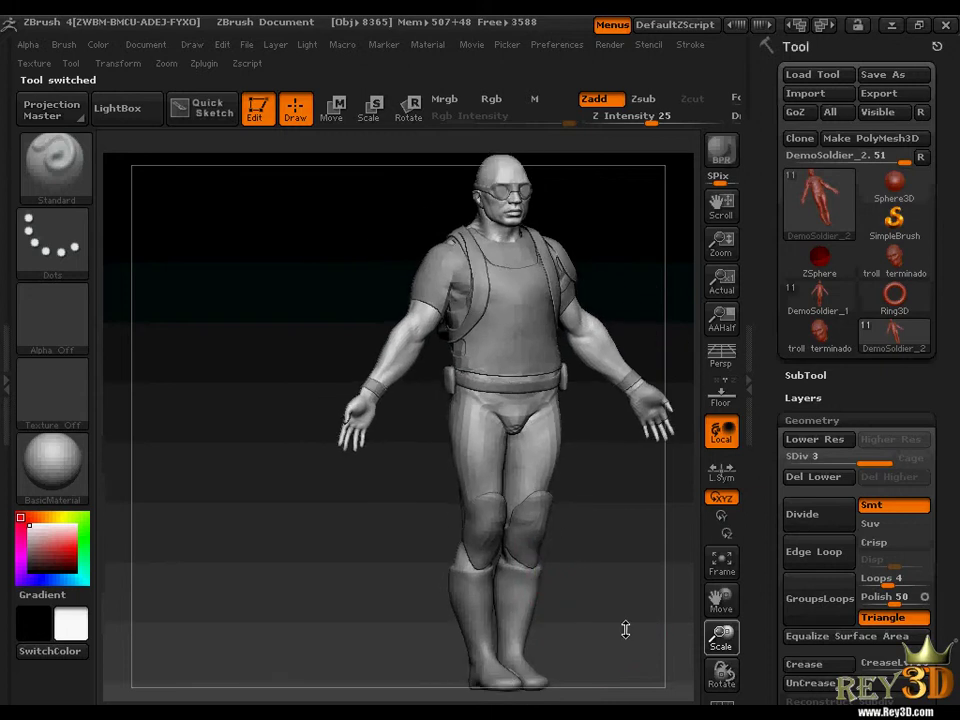
left_click_drag(595, 558, 561, 345)
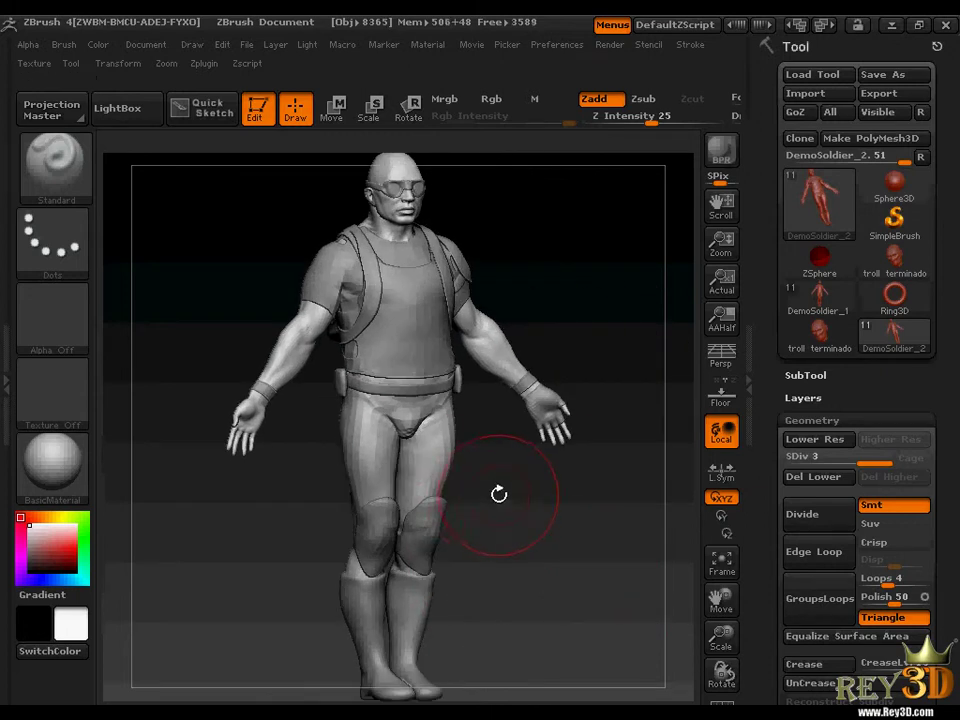
mouse_move(526, 505)
left_mouse_down()
mouse_move(624, 519)
mouse_move(662, 503)
mouse_move(478, 504)
mouse_move(624, 495)
mouse_move(514, 499)
left_mouse_up()
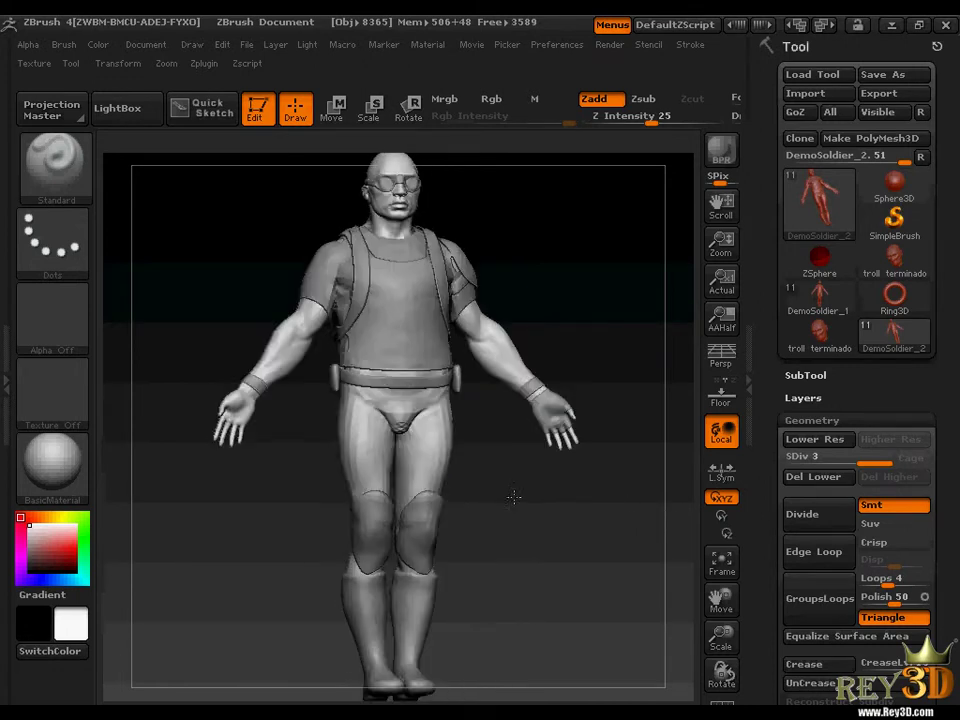
left_click(134, 113)
left_click(134, 115)
mouse_move(570, 531)
left_mouse_down()
mouse_move(499, 521)
mouse_move(628, 525)
mouse_move(536, 525)
mouse_move(569, 528)
left_mouse_up()
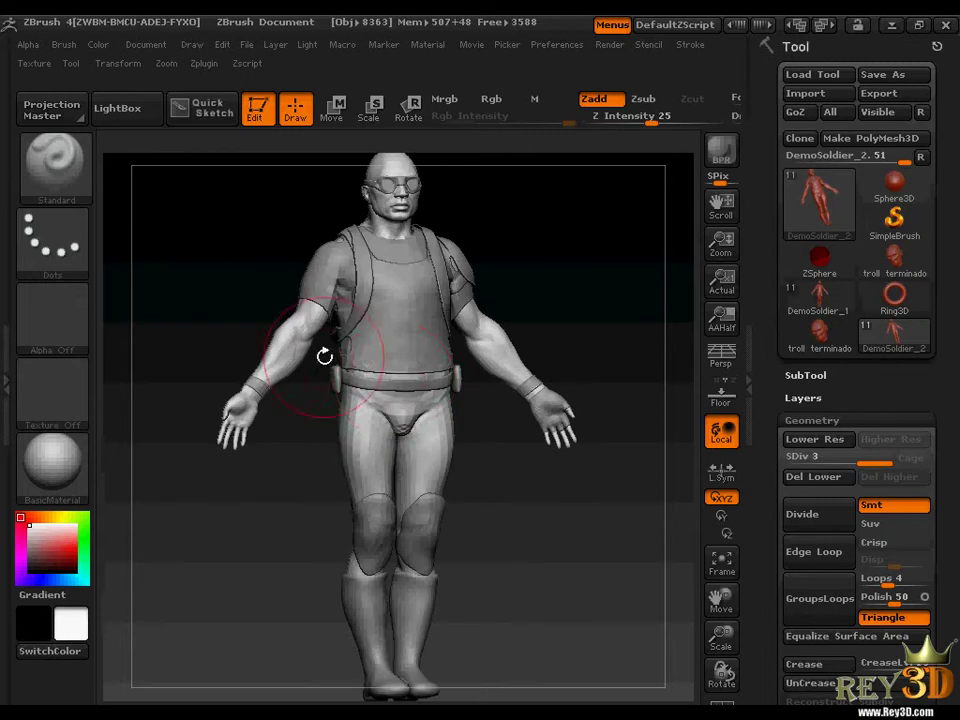
left_click_drag(257, 540, 315, 383)
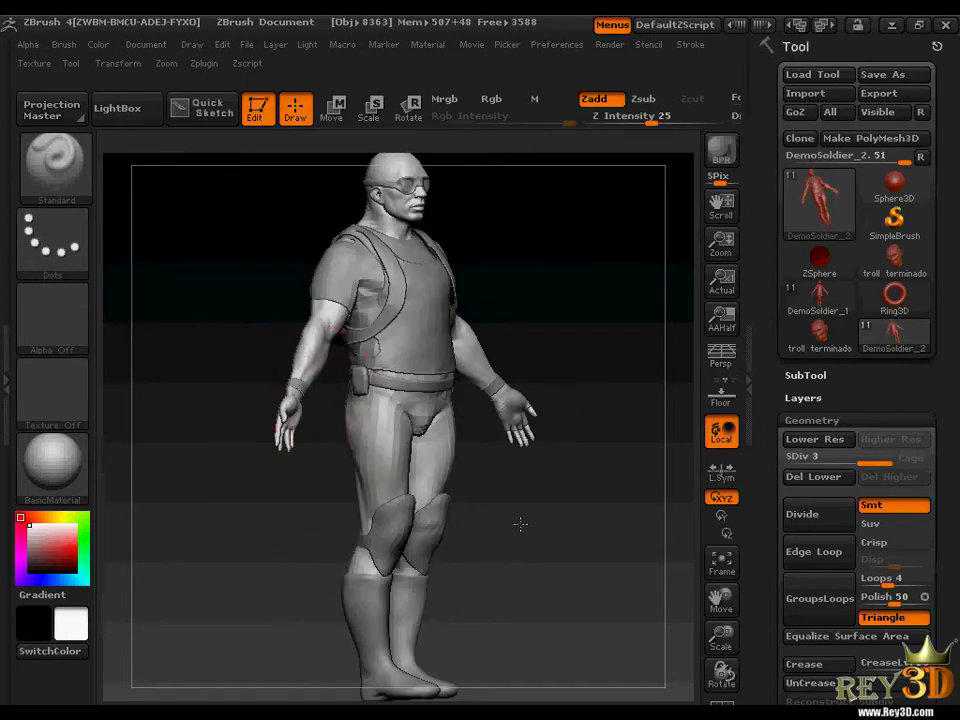
left_click_drag(520, 524, 521, 420)
left_click_drag(564, 549, 396, 493)
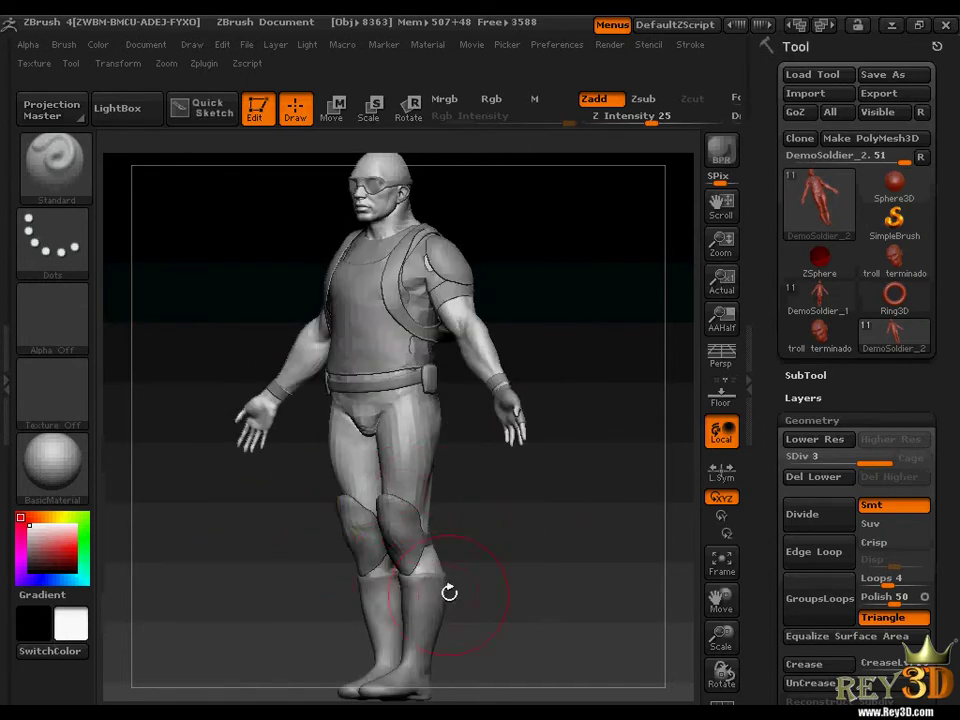
mouse_move(449, 592)
left_mouse_down()
mouse_move(514, 510)
mouse_move(606, 514)
mouse_move(520, 506)
left_mouse_up()
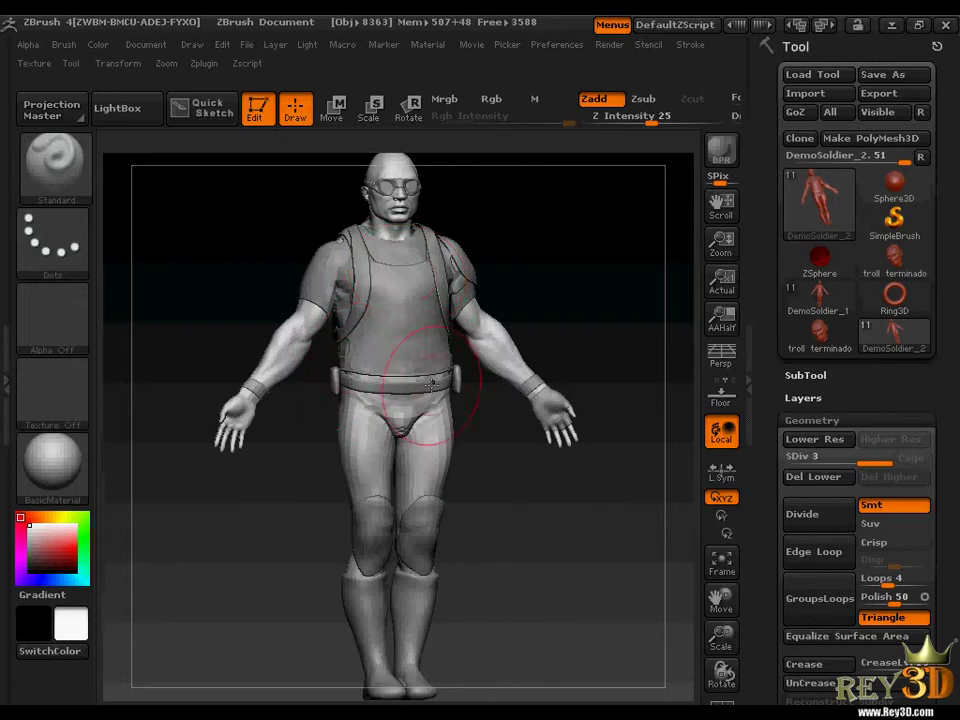
left_click_drag(557, 261, 484, 272)
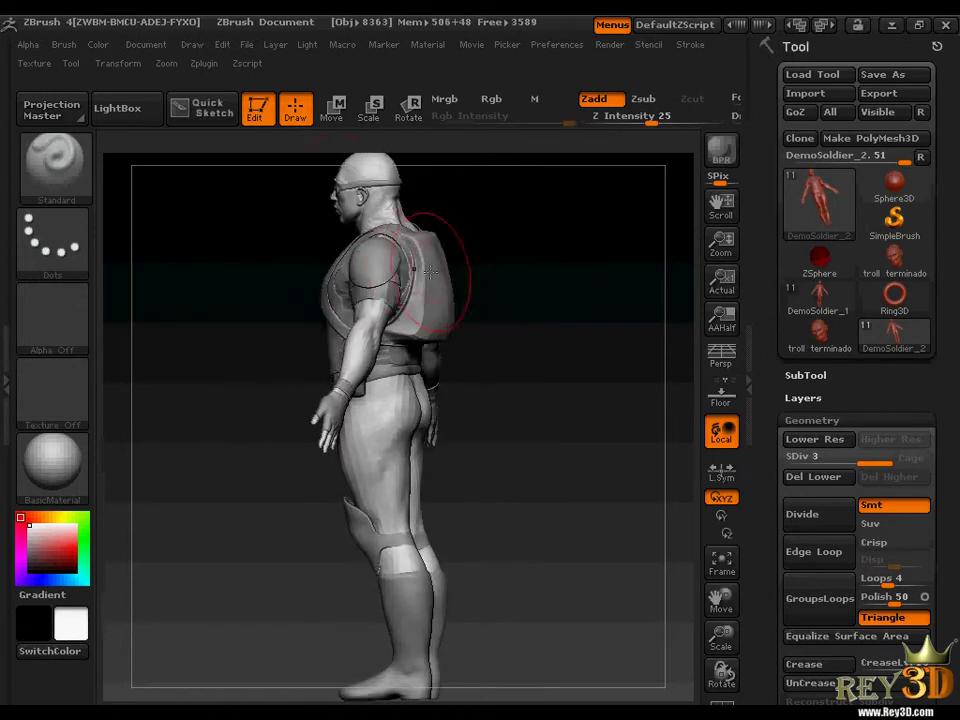
left_click_drag(499, 467, 608, 467)
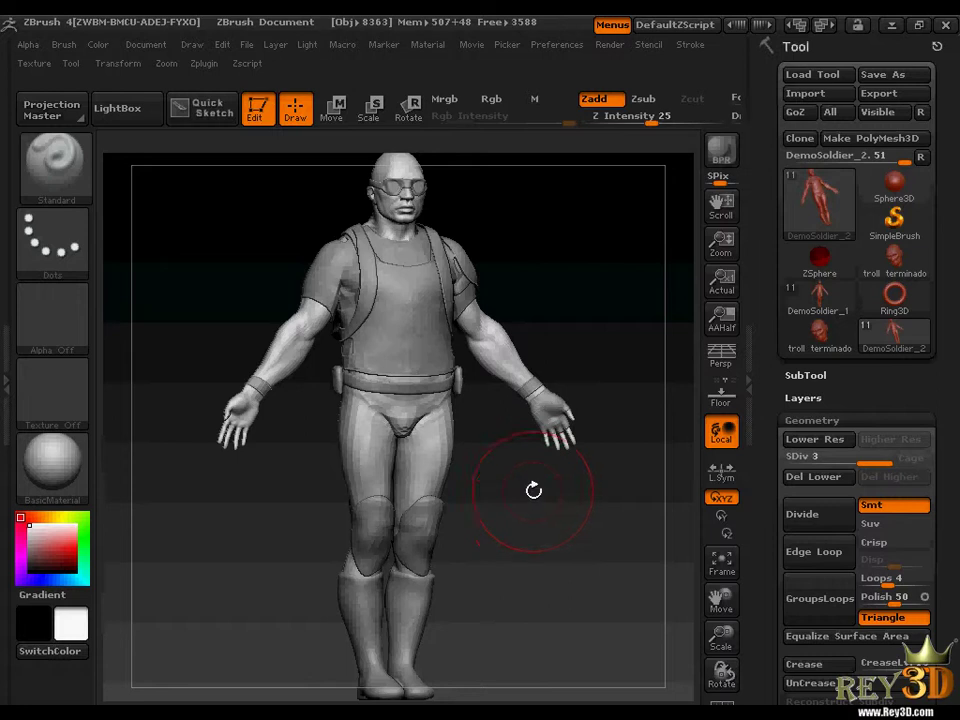
mouse_move(539, 365)
left_mouse_down()
mouse_move(561, 503)
mouse_move(643, 501)
mouse_move(499, 499)
mouse_move(583, 499)
mouse_move(501, 497)
mouse_move(536, 497)
mouse_move(465, 400)
left_mouse_up()
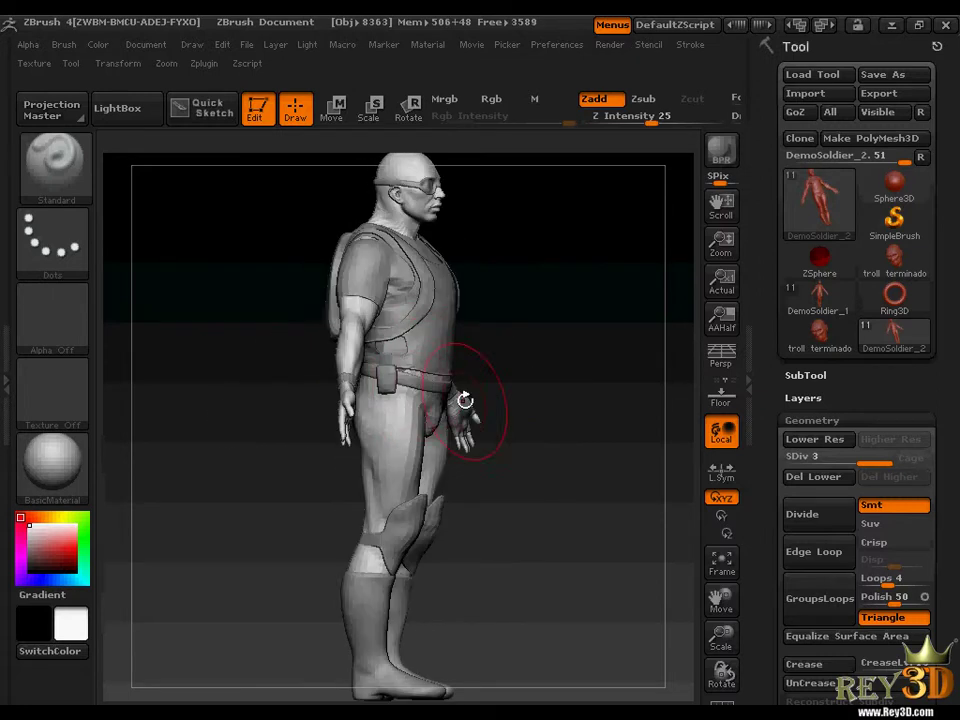
mouse_move(555, 478)
left_mouse_down()
mouse_move(626, 476)
mouse_move(587, 469)
mouse_move(540, 480)
mouse_move(621, 467)
mouse_move(466, 481)
mouse_move(516, 484)
mouse_move(514, 467)
mouse_move(512, 497)
mouse_move(586, 487)
mouse_move(617, 471)
mouse_move(465, 474)
mouse_move(480, 474)
left_mouse_up()
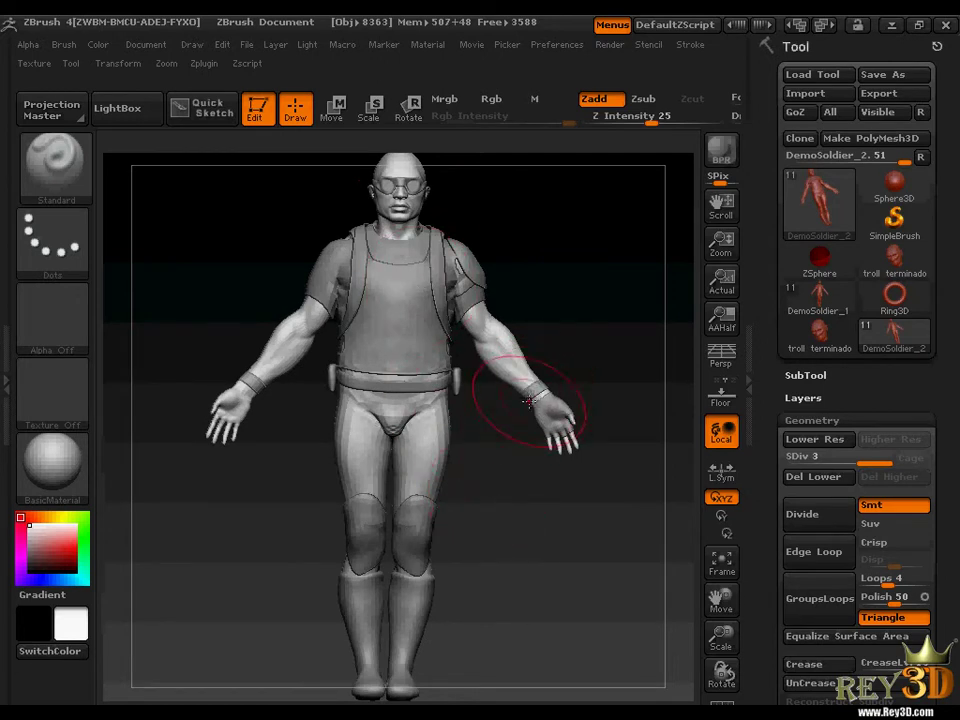
left_click_drag(552, 508, 434, 507)
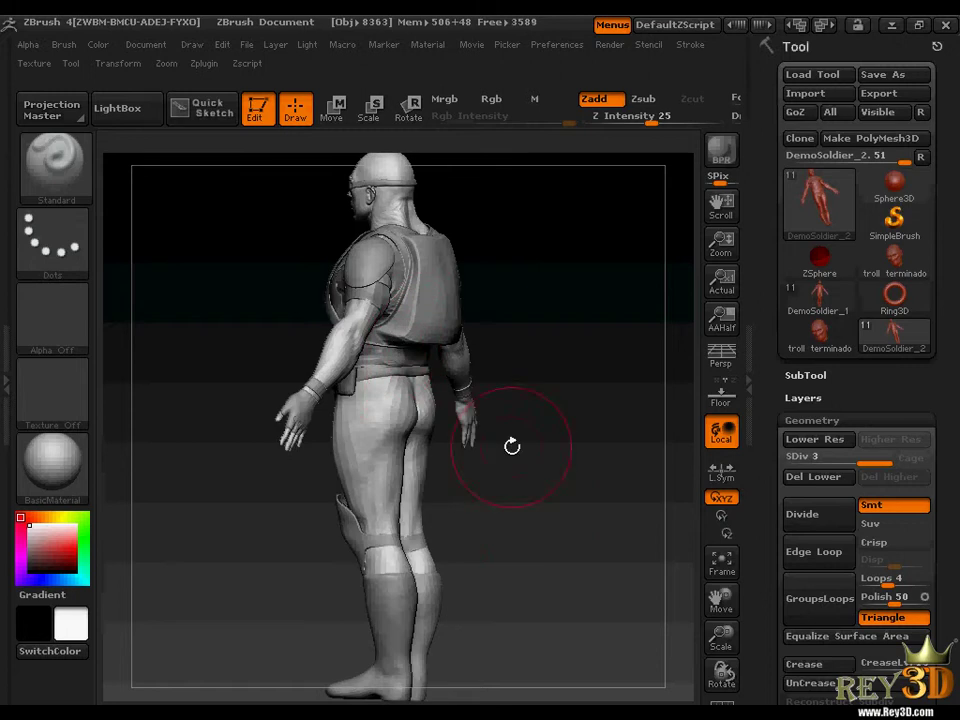
mouse_move(512, 446)
left_mouse_down()
mouse_move(574, 514)
mouse_move(621, 510)
mouse_move(568, 508)
mouse_move(533, 520)
mouse_move(574, 506)
left_mouse_up()
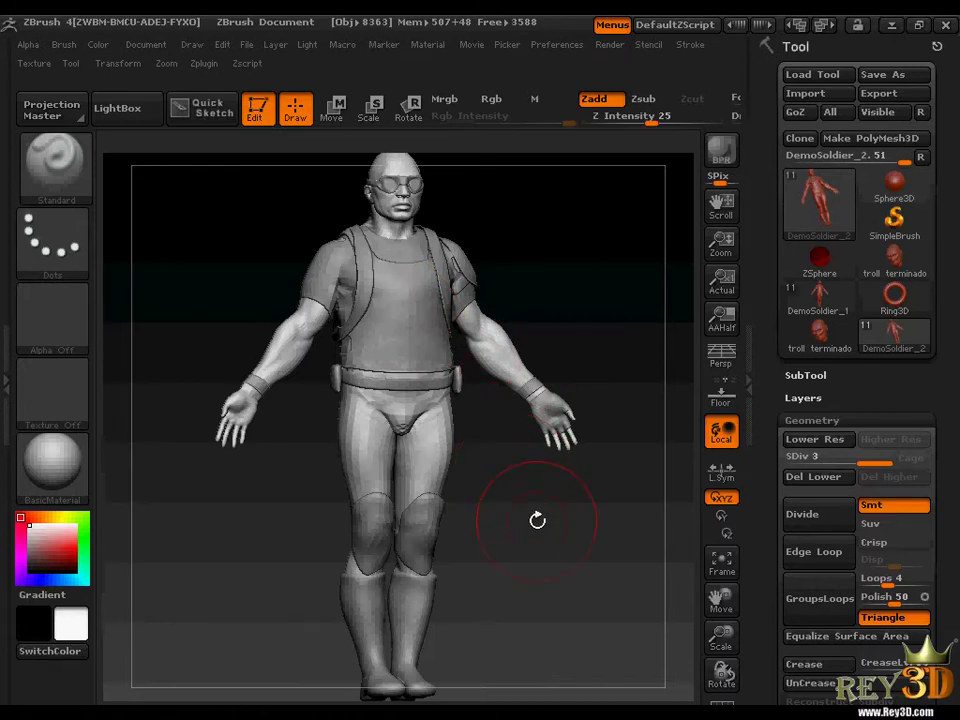
mouse_move(577, 546)
left_mouse_down()
mouse_move(553, 551)
mouse_move(589, 546)
left_mouse_up()
mouse_move(578, 491)
left_mouse_down()
mouse_move(536, 514)
mouse_move(564, 523)
mouse_move(512, 529)
mouse_move(527, 525)
mouse_move(544, 464)
mouse_move(546, 516)
mouse_move(538, 480)
left_mouse_up()
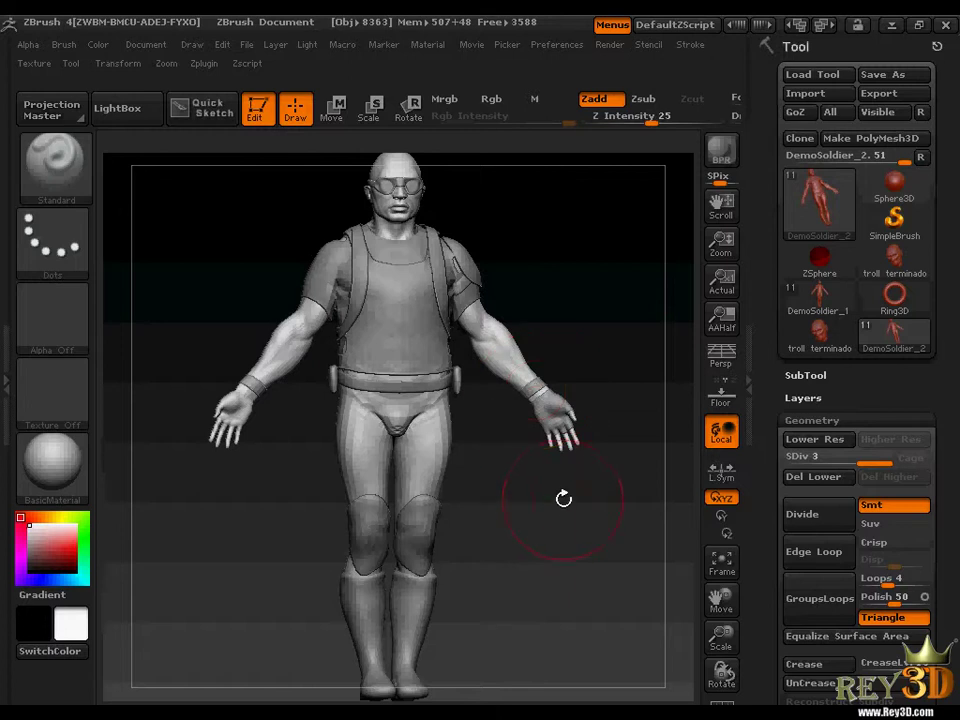
mouse_move(561, 497)
left_mouse_down()
mouse_move(503, 506)
mouse_move(615, 504)
mouse_move(430, 505)
mouse_move(606, 508)
mouse_move(510, 501)
mouse_move(590, 500)
left_mouse_up()
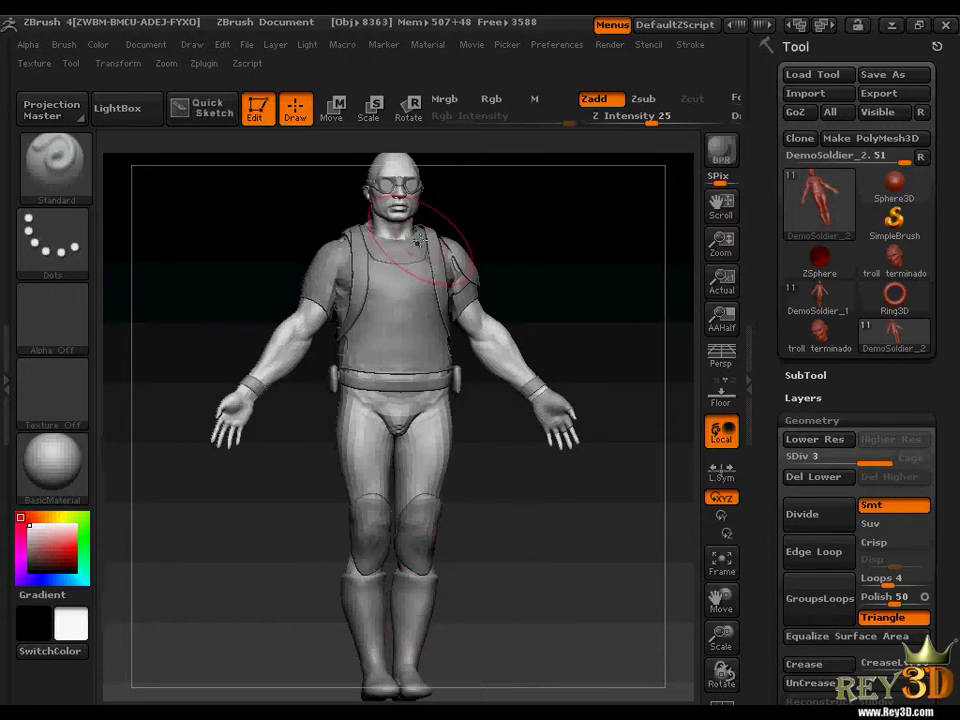
mouse_move(514, 497)
left_mouse_down()
mouse_move(542, 514)
mouse_move(634, 514)
mouse_move(510, 516)
mouse_move(574, 506)
mouse_move(544, 505)
left_mouse_up()
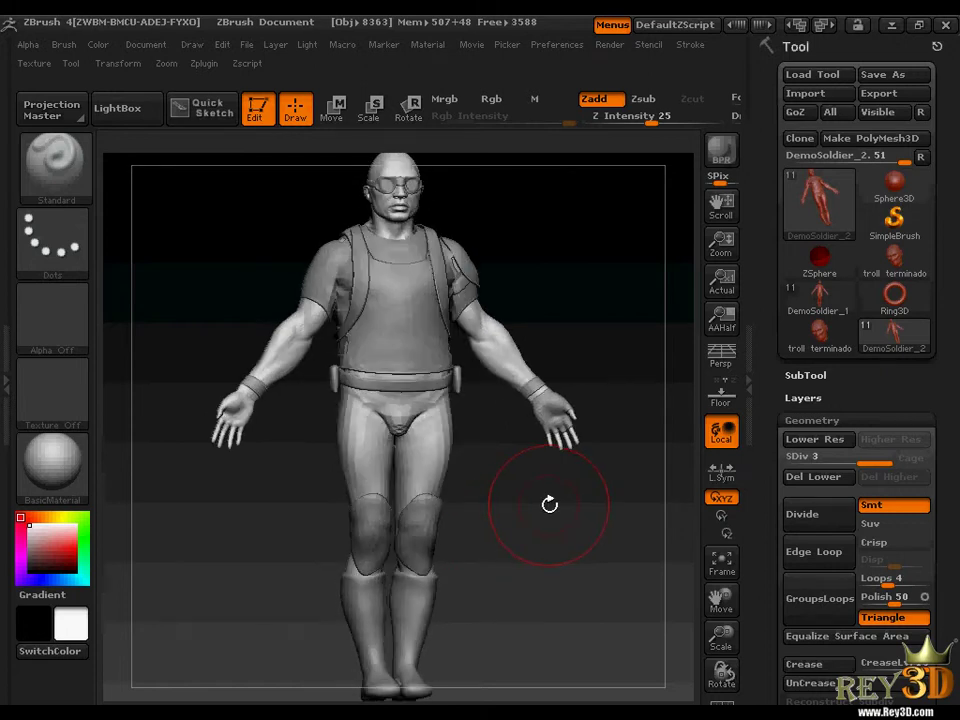
mouse_move(545, 509)
left_mouse_down()
mouse_move(626, 508)
mouse_move(507, 507)
mouse_move(594, 506)
mouse_move(532, 507)
left_mouse_up()
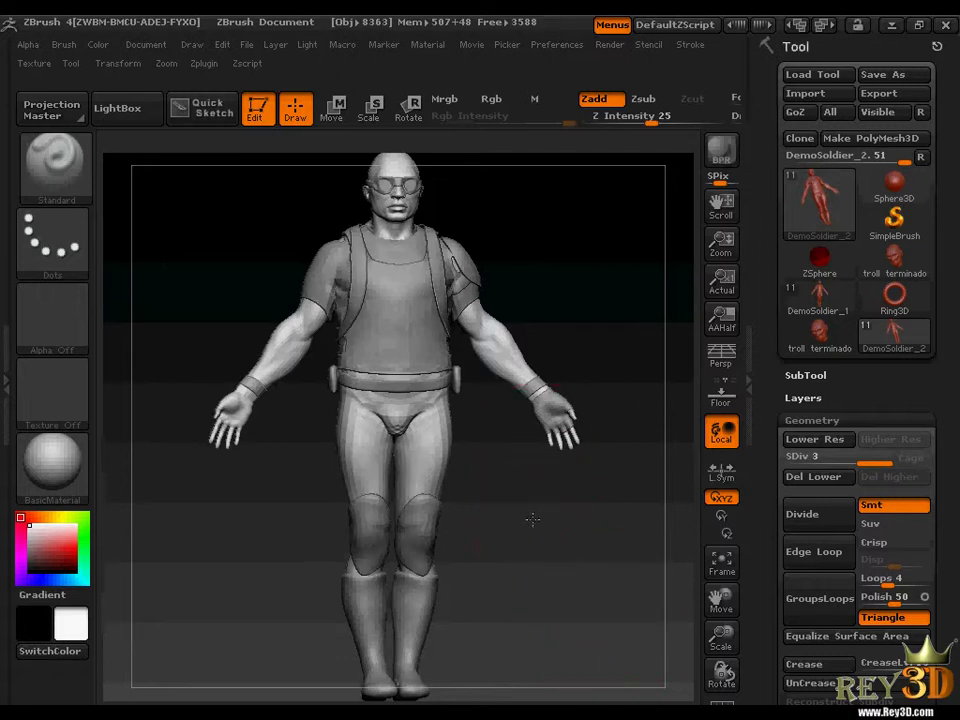
mouse_move(531, 519)
left_mouse_down()
mouse_move(624, 521)
mouse_move(523, 525)
mouse_move(544, 527)
mouse_move(575, 500)
mouse_move(615, 501)
mouse_move(476, 497)
mouse_move(608, 499)
mouse_move(561, 450)
mouse_move(533, 483)
mouse_move(596, 482)
mouse_move(490, 483)
left_mouse_up()
mouse_move(560, 477)
left_mouse_down()
mouse_move(465, 465)
mouse_move(476, 467)
left_mouse_up()
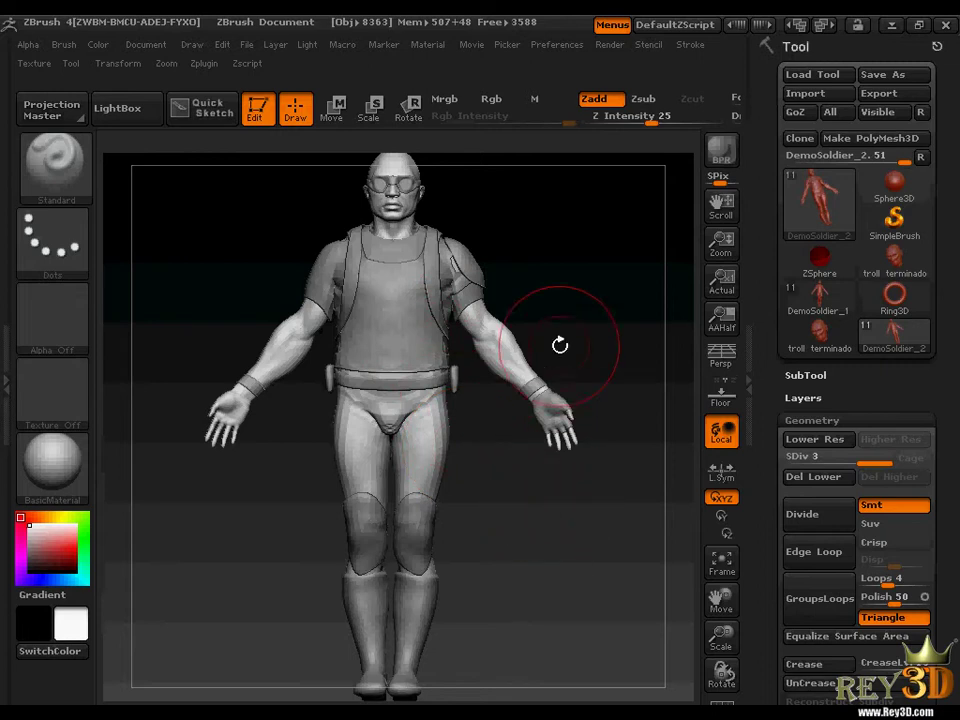
mouse_move(533, 507)
left_mouse_down()
mouse_move(525, 508)
mouse_move(639, 510)
mouse_move(508, 516)
mouse_move(572, 521)
mouse_move(536, 516)
mouse_move(568, 510)
mouse_move(542, 503)
left_mouse_up()
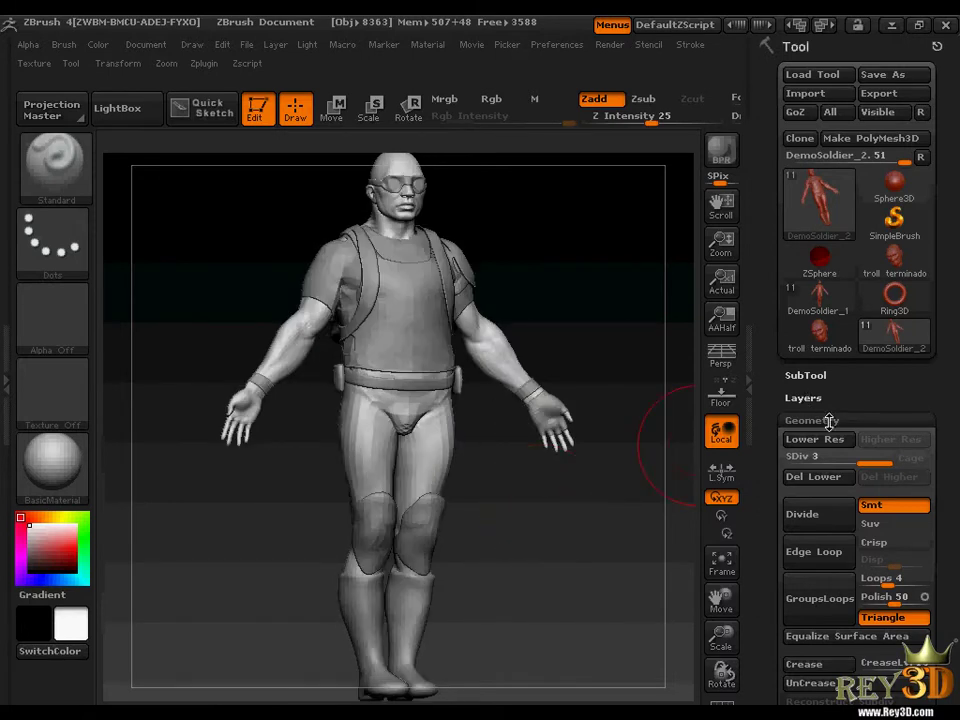
- Collapse Geometry and expand the SubTool list showing body, shirt, vest, backpack, belt and goggles
left_click(822, 420)
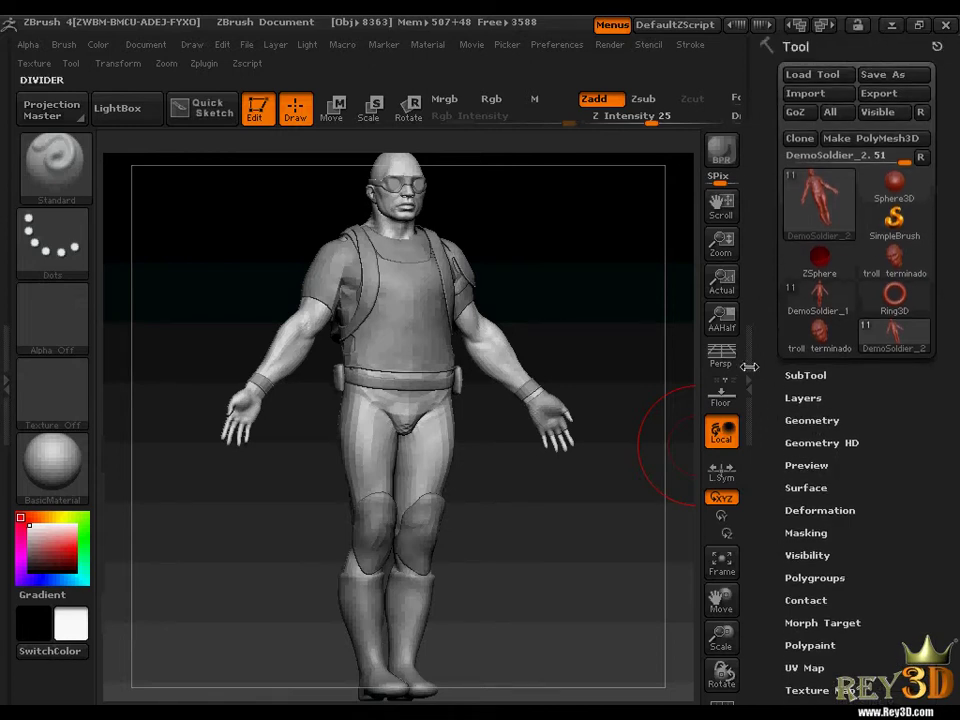
mouse_move(770, 378)
left_mouse_down()
mouse_move(771, 262)
mouse_move(777, 306)
mouse_move(767, 231)
mouse_move(769, 293)
left_mouse_up()
left_click(818, 235)
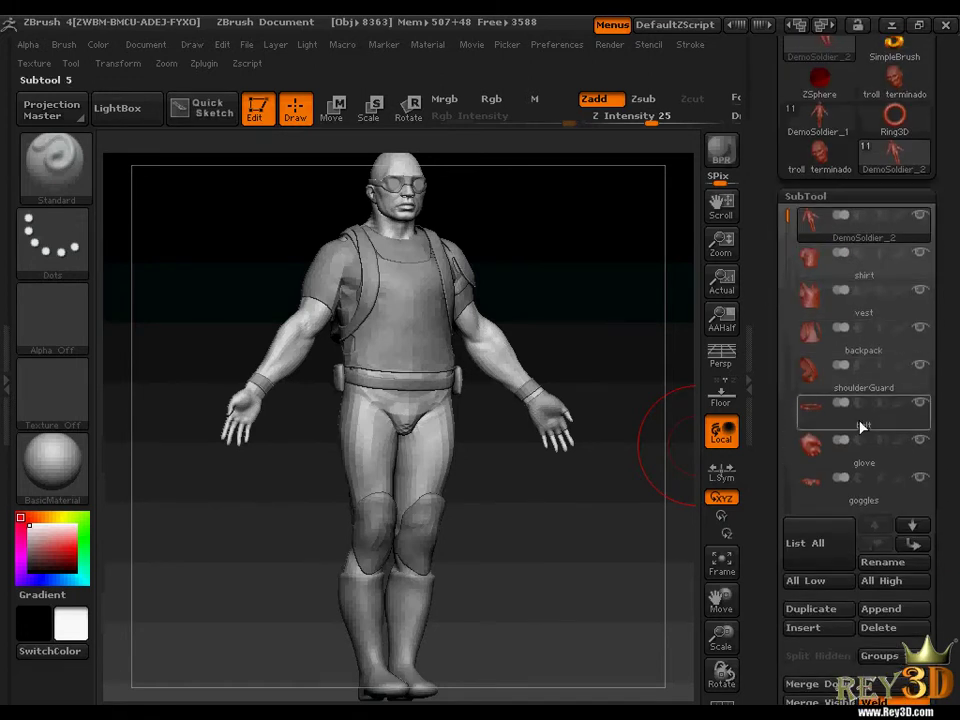
mouse_move(850, 226)
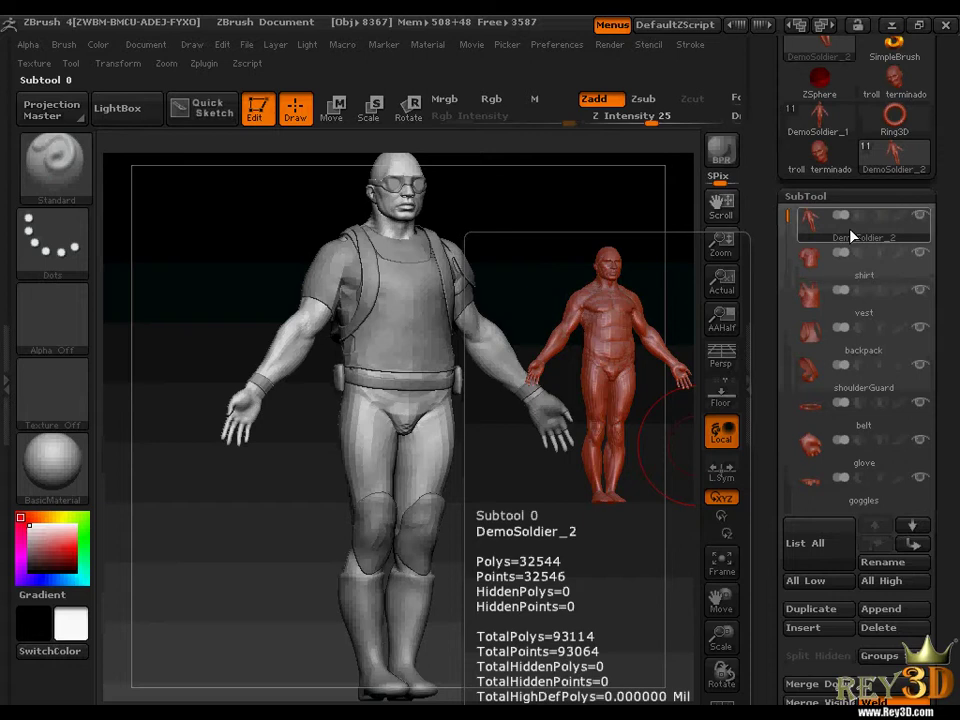
left_click_drag(775, 231, 766, 264)
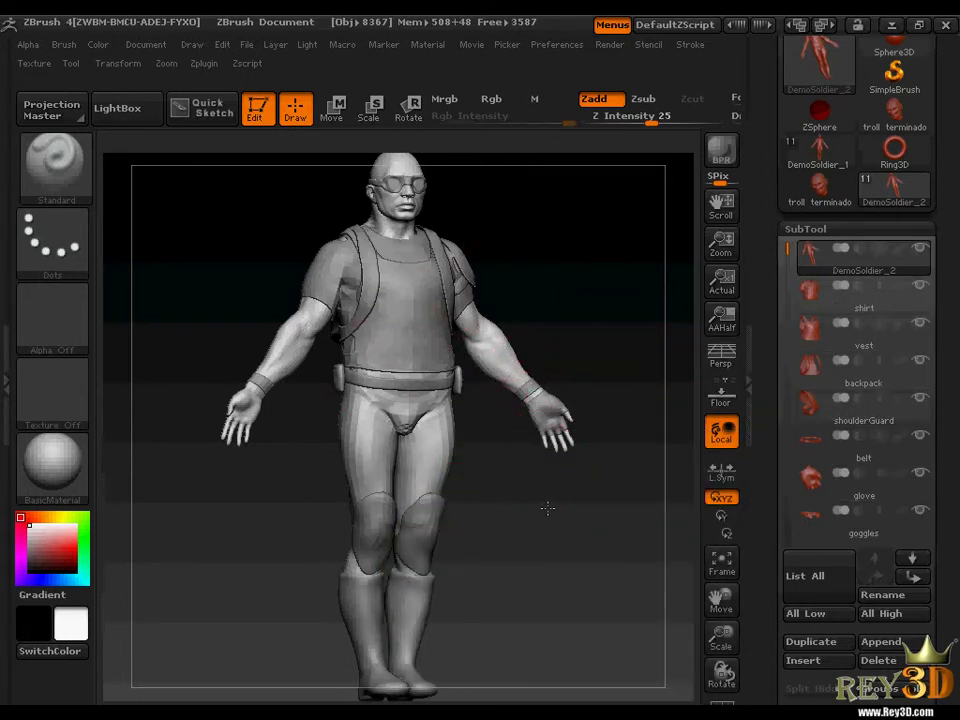
mouse_move(548, 508)
left_mouse_down()
mouse_move(632, 510)
mouse_move(531, 510)
mouse_move(541, 511)
left_mouse_up()
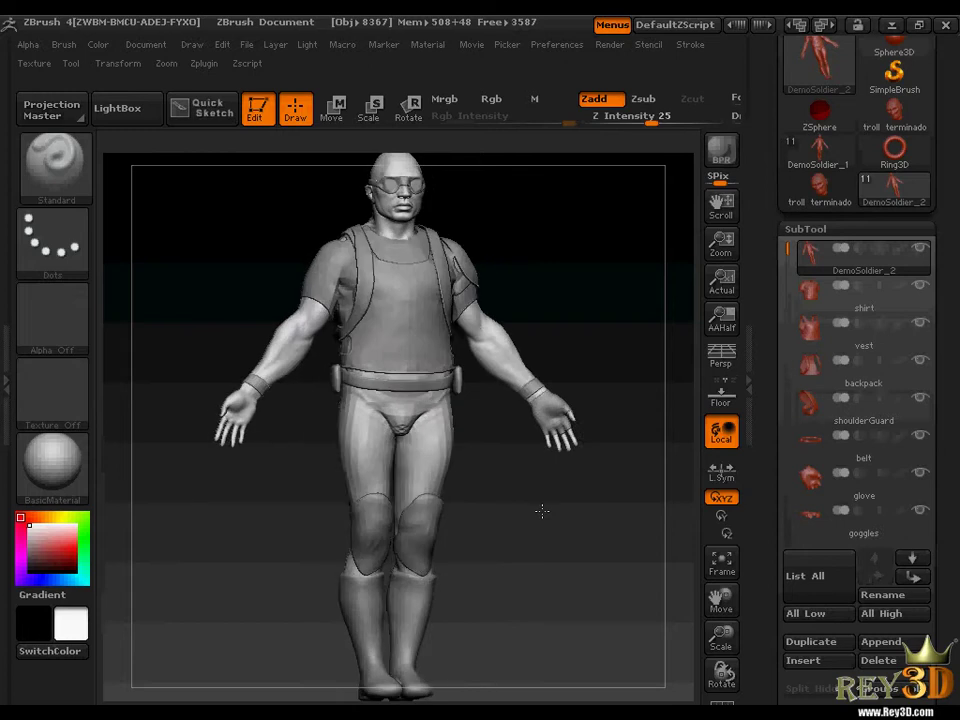
mouse_move(860, 256)
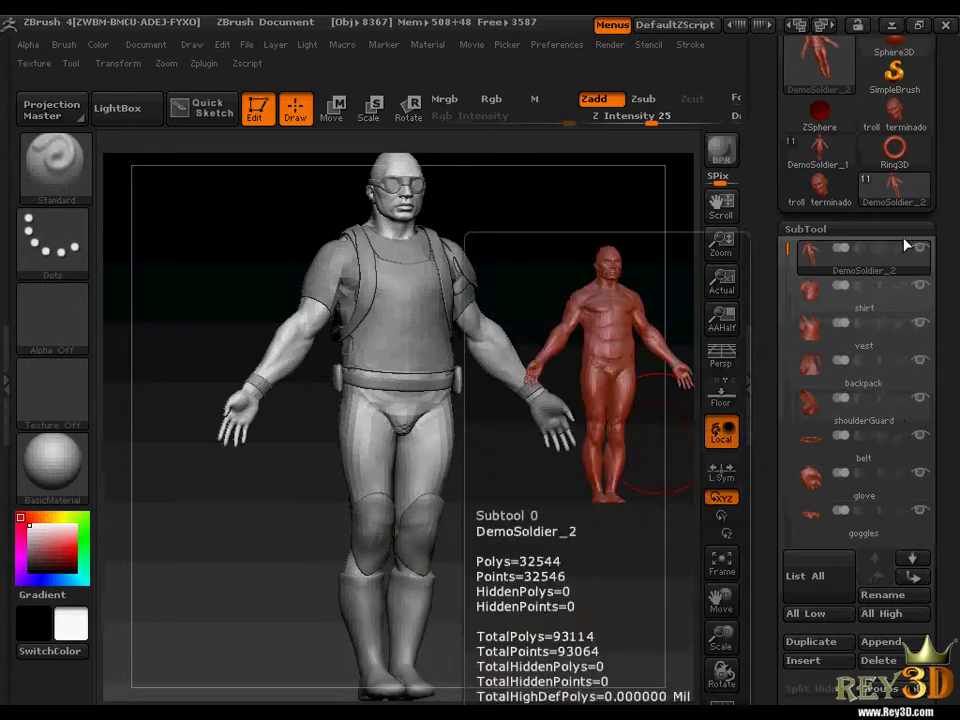
left_click(921, 250, "shift")
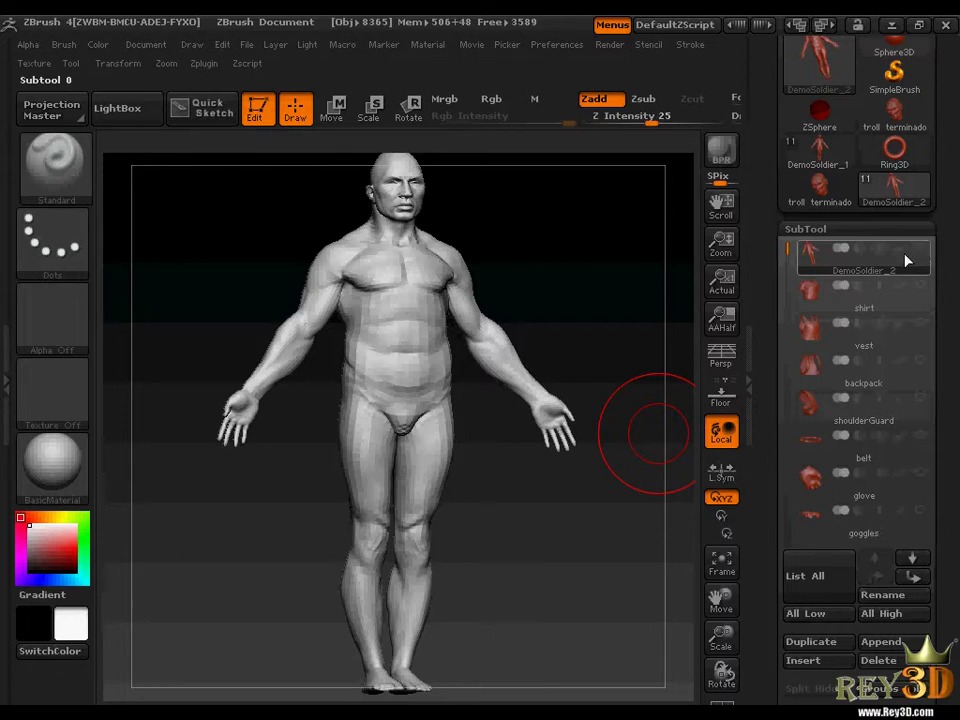
mouse_move(506, 512)
left_mouse_down()
mouse_move(634, 516)
mouse_move(491, 510)
mouse_move(643, 514)
mouse_move(540, 516)
left_mouse_up()
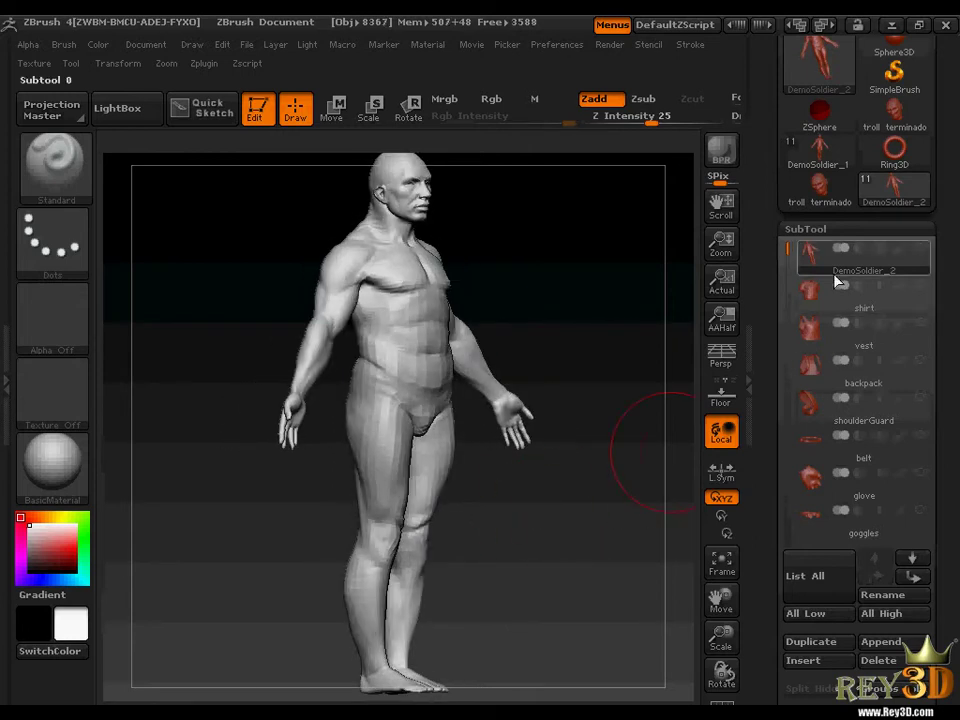
left_click(921, 252, "shift")
left_click(921, 252, "shift")
mouse_move(499, 514)
left_mouse_down()
mouse_move(675, 517)
mouse_move(501, 519)
mouse_move(590, 521)
mouse_move(471, 508)
left_mouse_up()
- Show all clothing subtools, then select vest, backpack, belt, glove and goggles in turn
left_click(921, 252, "shift")
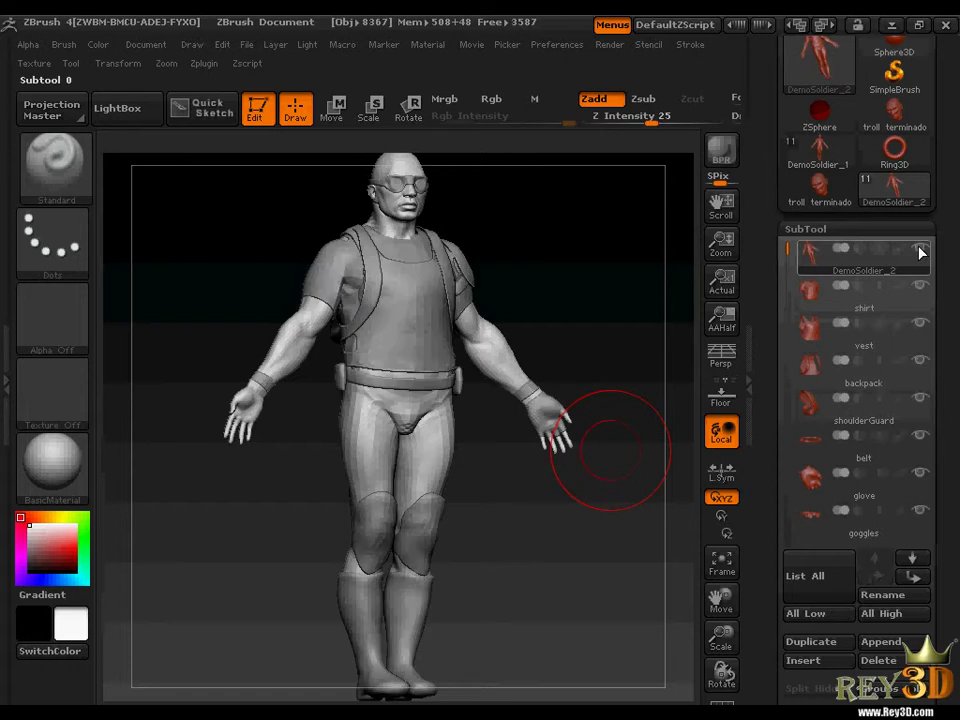
mouse_move(553, 551)
left_mouse_down()
mouse_move(536, 551)
mouse_move(622, 498)
left_mouse_up()
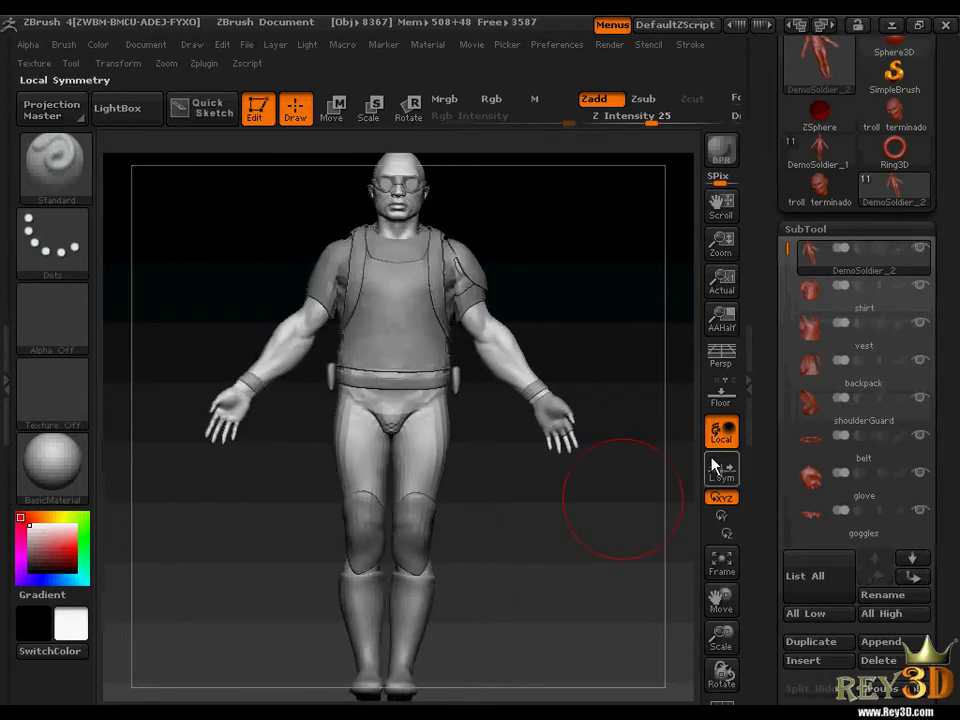
left_click(920, 330)
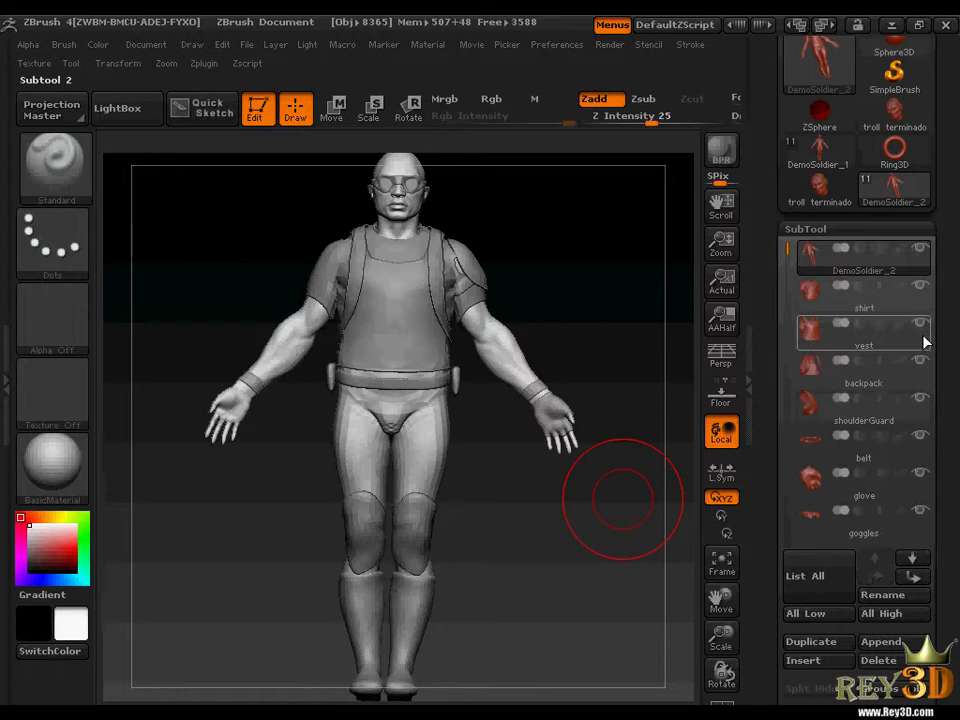
left_click(924, 368)
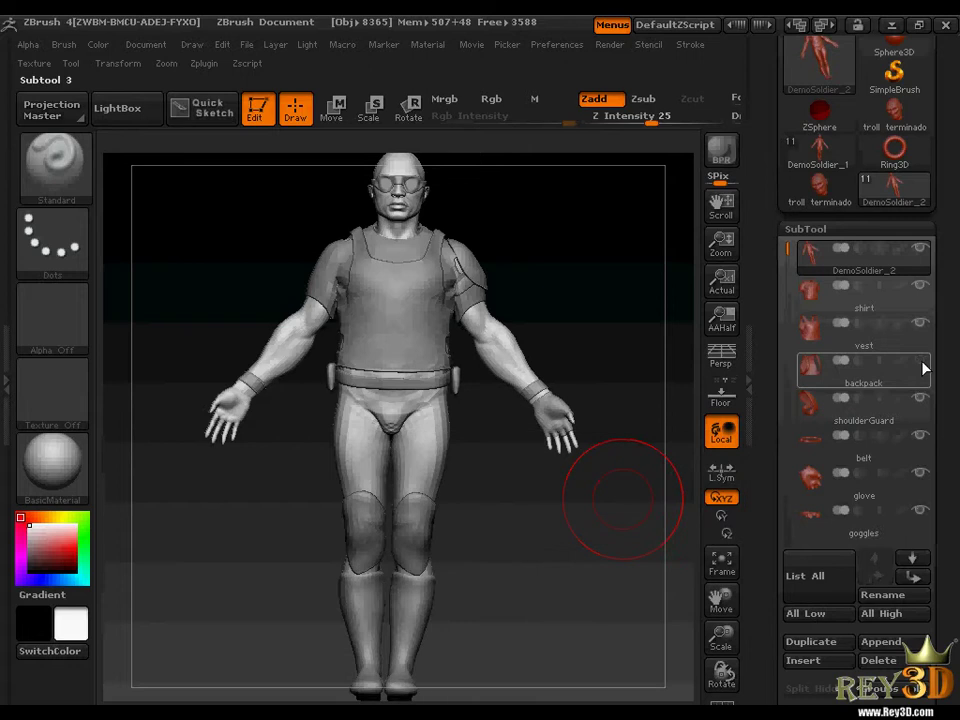
left_click(924, 443)
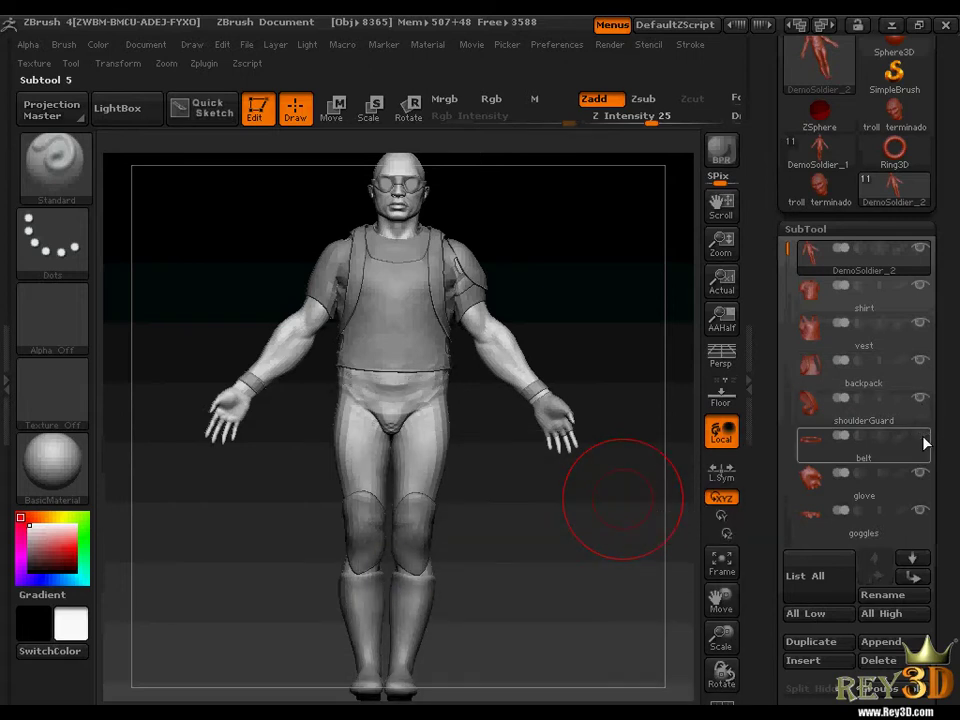
left_click(926, 476)
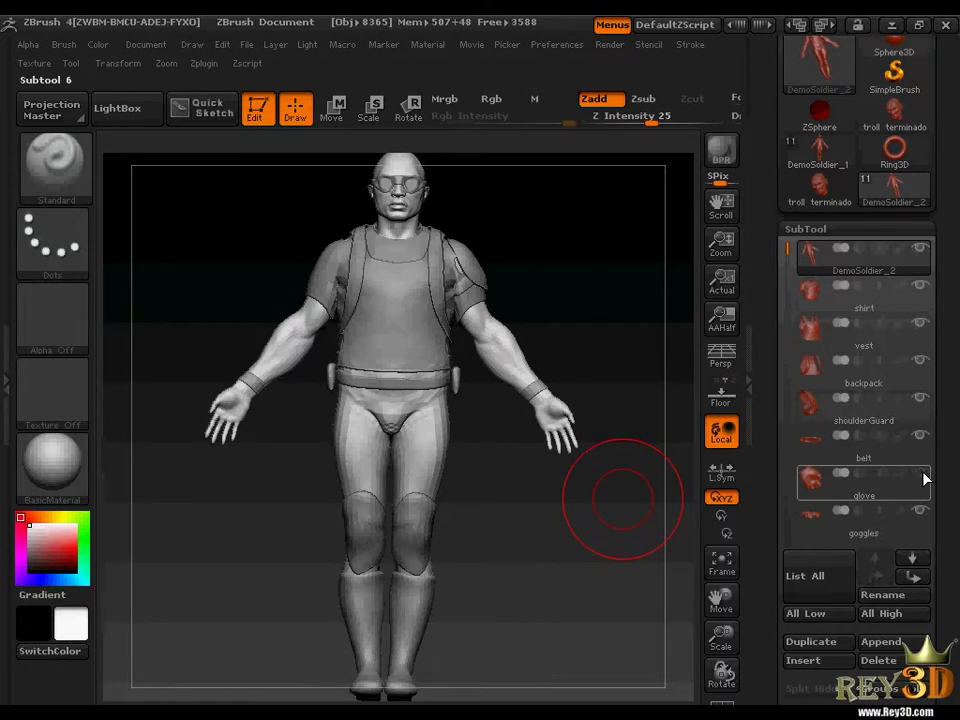
left_click(926, 514)
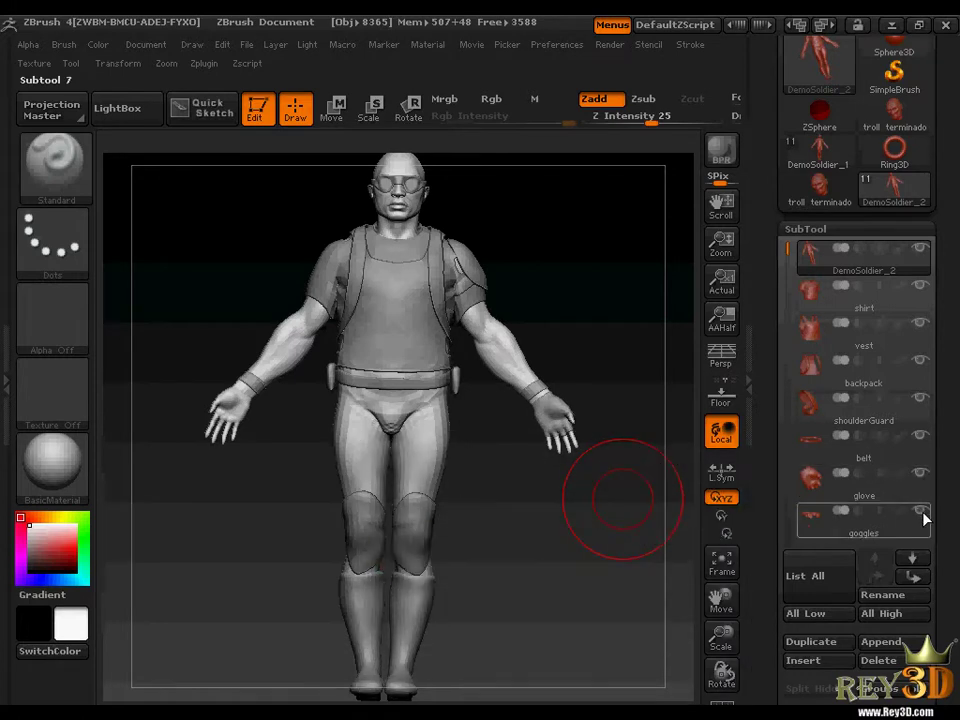
- Turn the goggles' visibility back on so the soldier is fully dressed
mouse_move(553, 514)
left_mouse_down()
mouse_move(628, 523)
mouse_move(504, 525)
mouse_move(582, 521)
left_mouse_up()
left_click(922, 514)
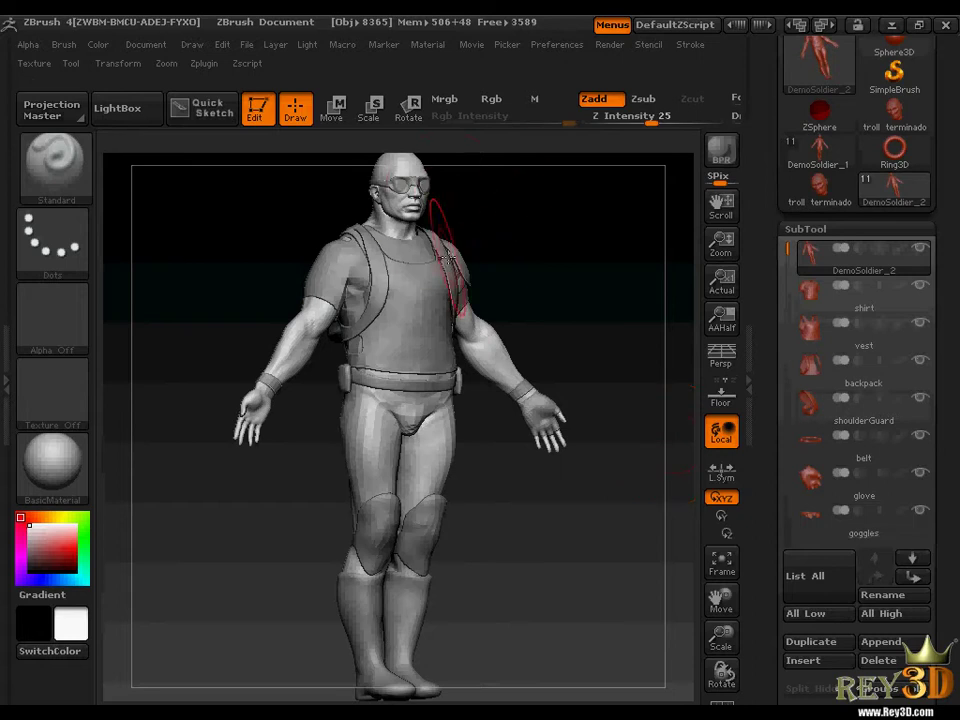
mouse_move(574, 463)
left_mouse_down()
mouse_move(587, 483)
mouse_move(591, 453)
mouse_move(645, 410)
left_mouse_up()
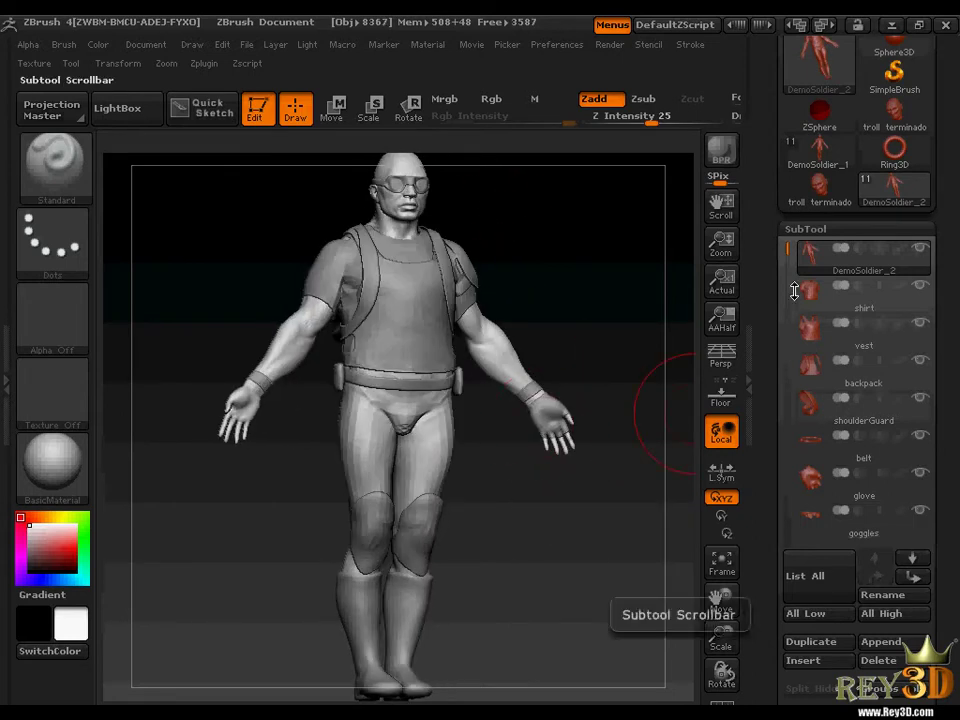
- Select the vest, then the glove, and settle on the vest as the active subtool
left_click(806, 334)
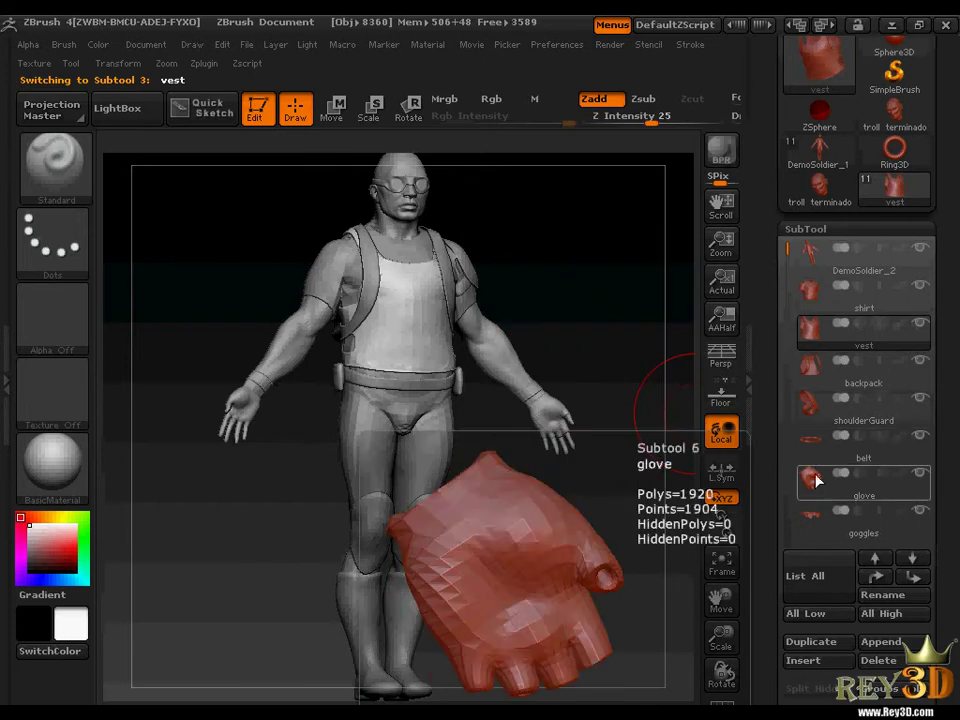
mouse_move(811, 481)
left_click(813, 483)
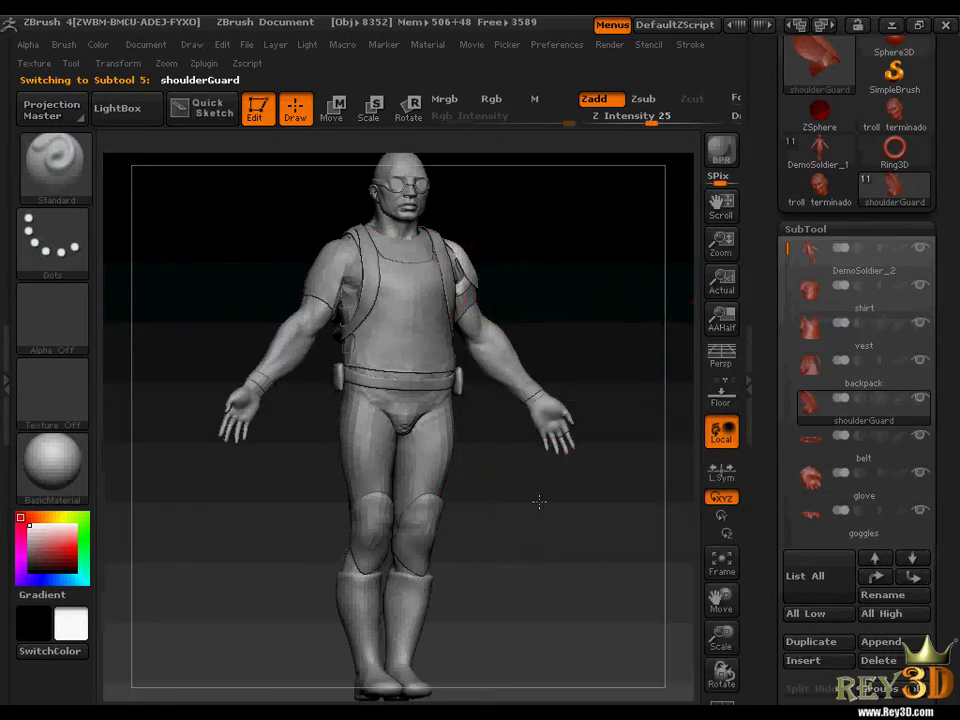
left_click_drag(539, 502, 514, 497)
left_click(810, 346)
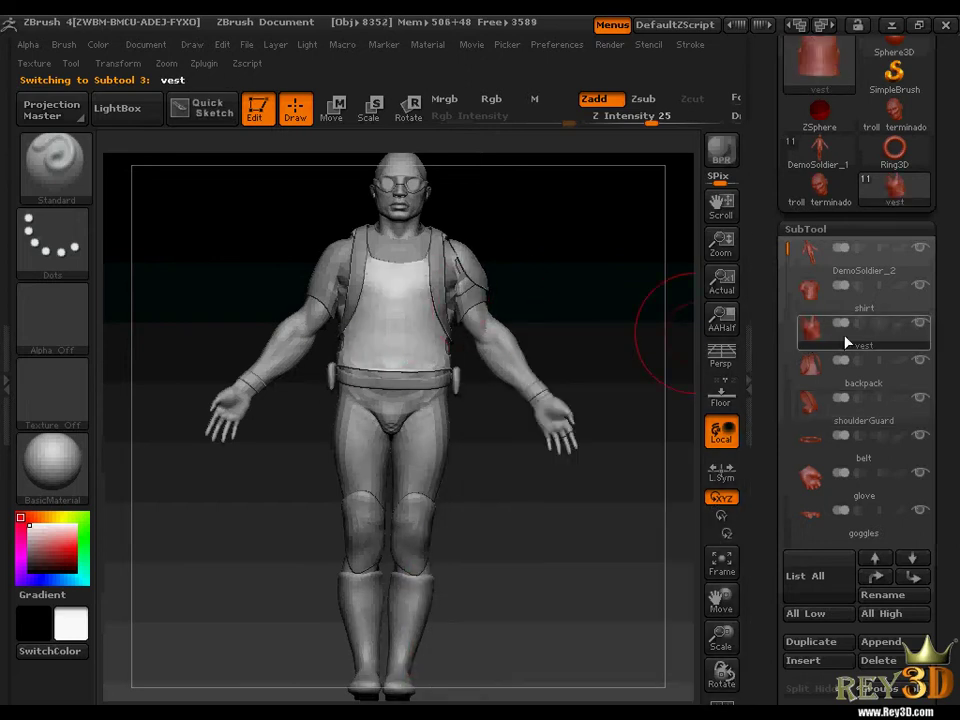
left_click_drag(493, 506, 514, 502)
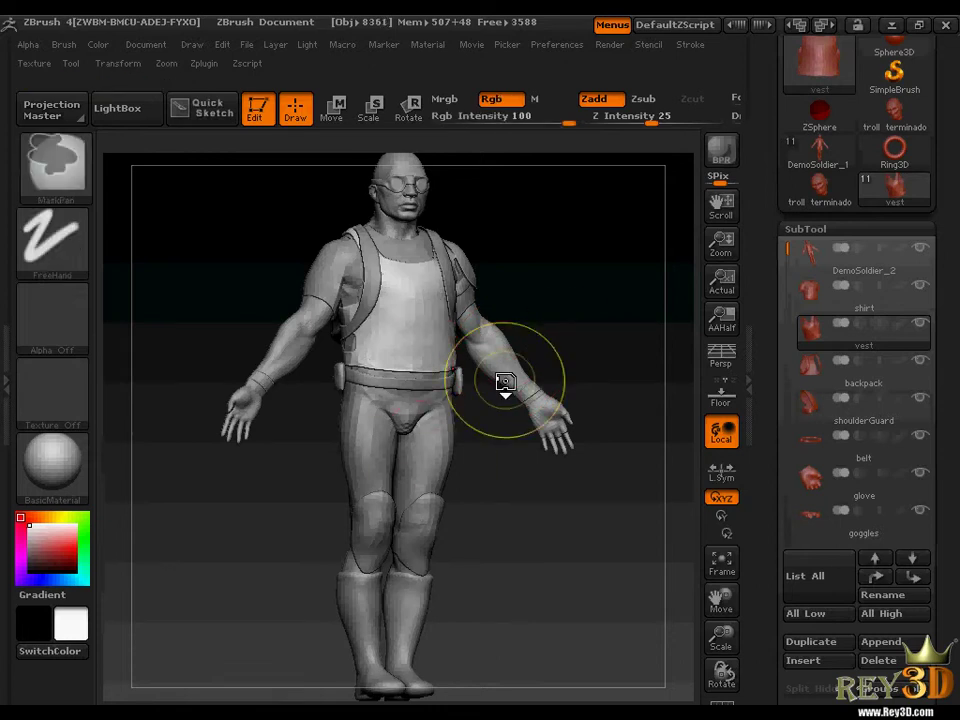
- Straighten the soldier to a front view and make the glove the active subtool
mouse_move(505, 392)
left_mouse_down("shift")
mouse_move(527, 508)
mouse_move(568, 516)
mouse_move(536, 507)
left_mouse_up("shift")
mouse_move(572, 445)
left_mouse_down()
mouse_move(553, 531)
mouse_move(526, 456)
left_mouse_up()
left_click_drag(458, 472, 541, 506)
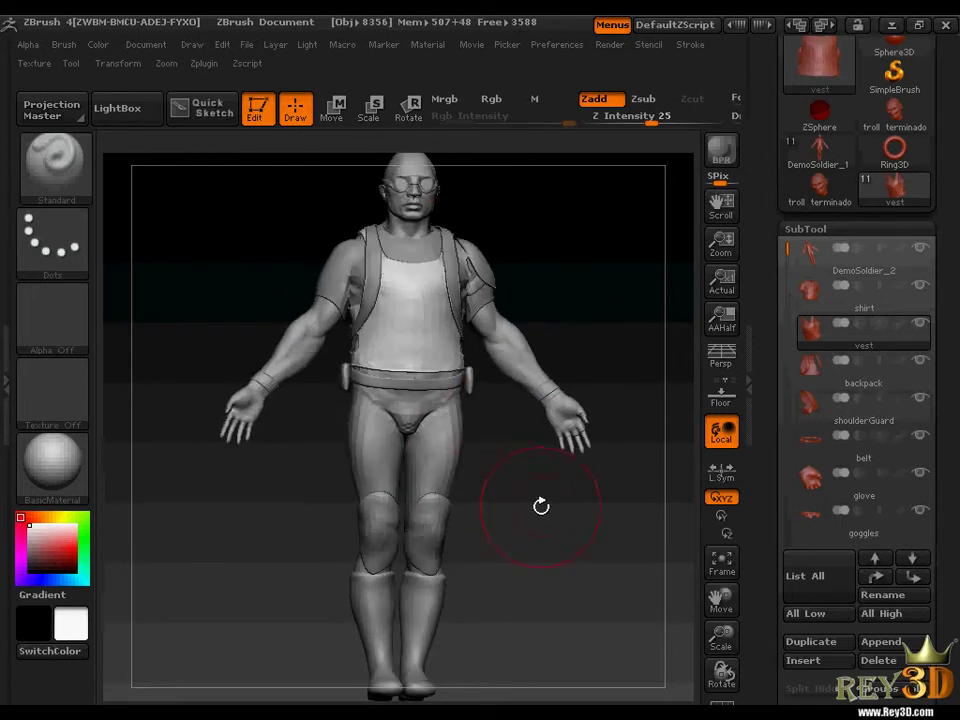
left_click(808, 476)
left_click_drag(594, 394, 553, 520)
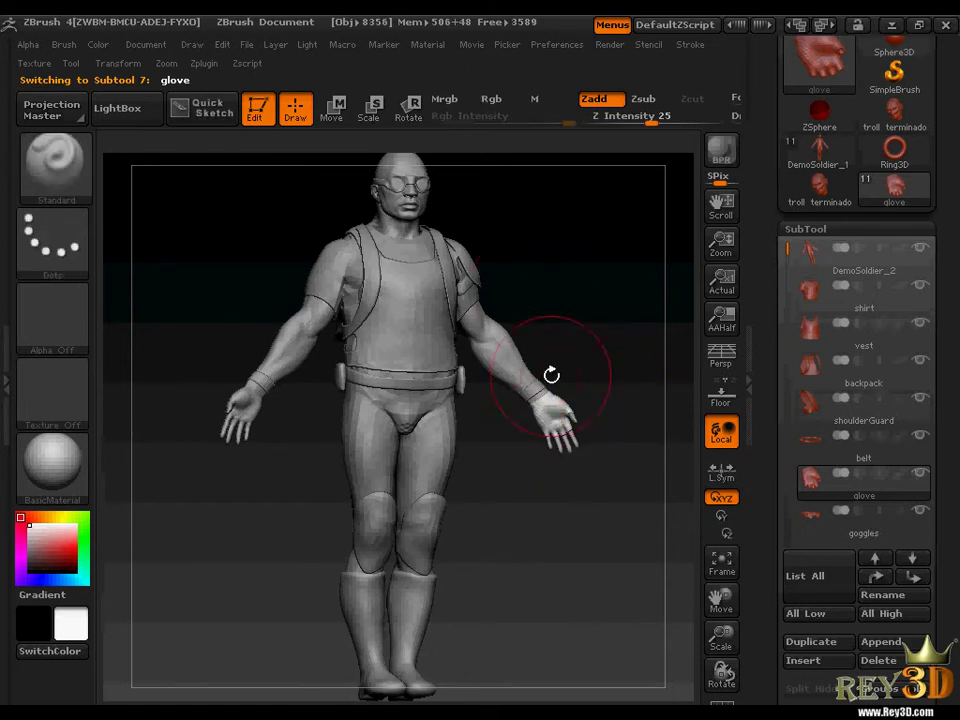
- Raise Z Intensity from 25 through 55 up to 71
left_click_drag(646, 123, 682, 123)
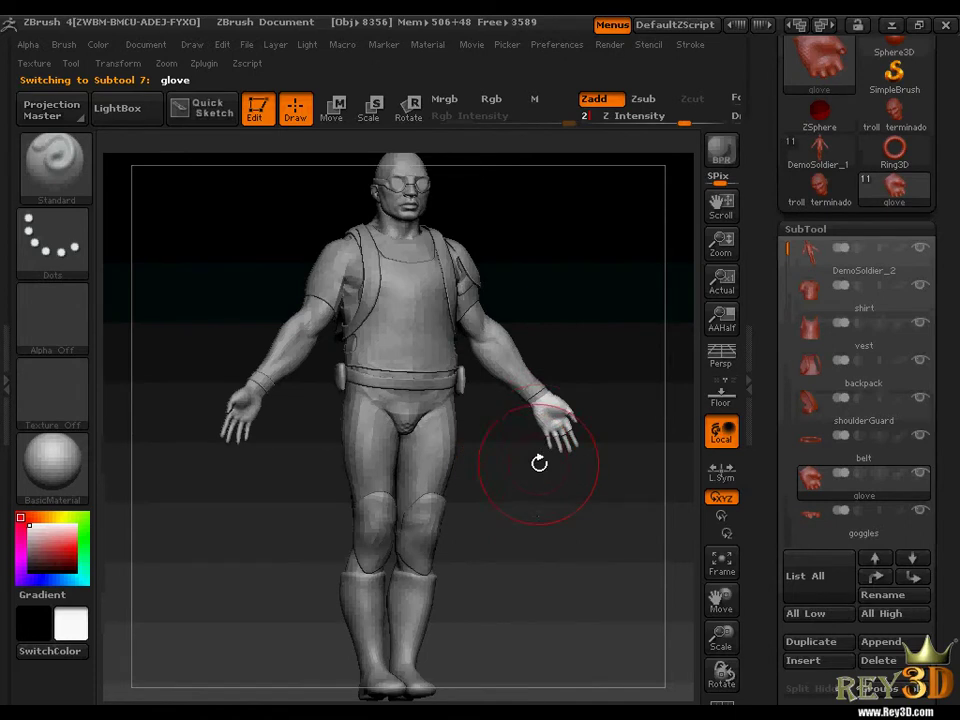
left_click_drag(540, 514, 540, 518)
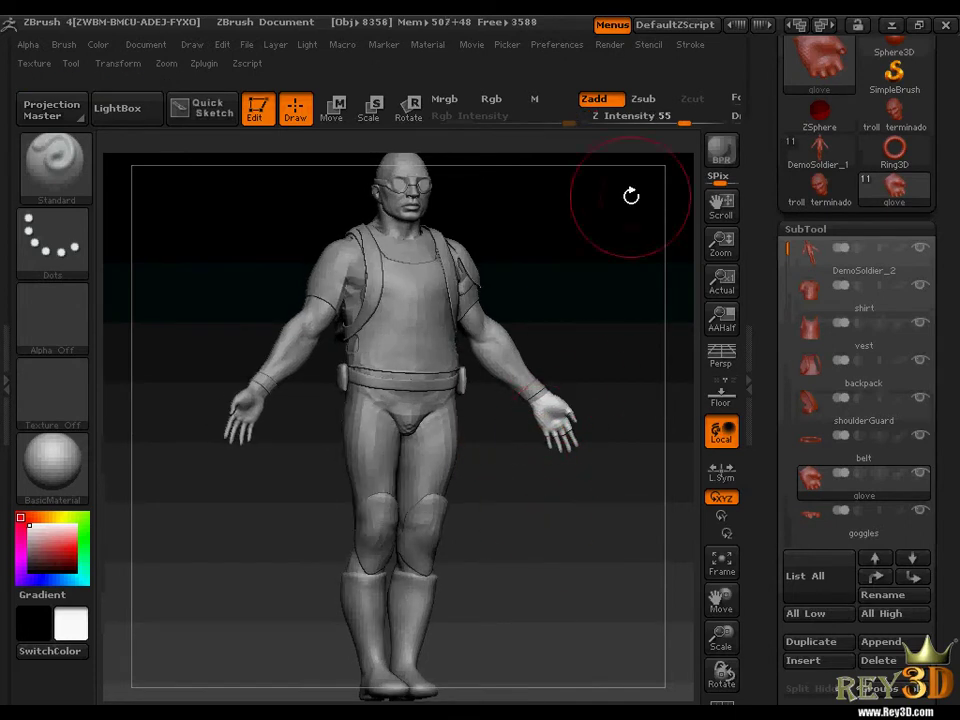
left_click_drag(682, 123, 700, 123)
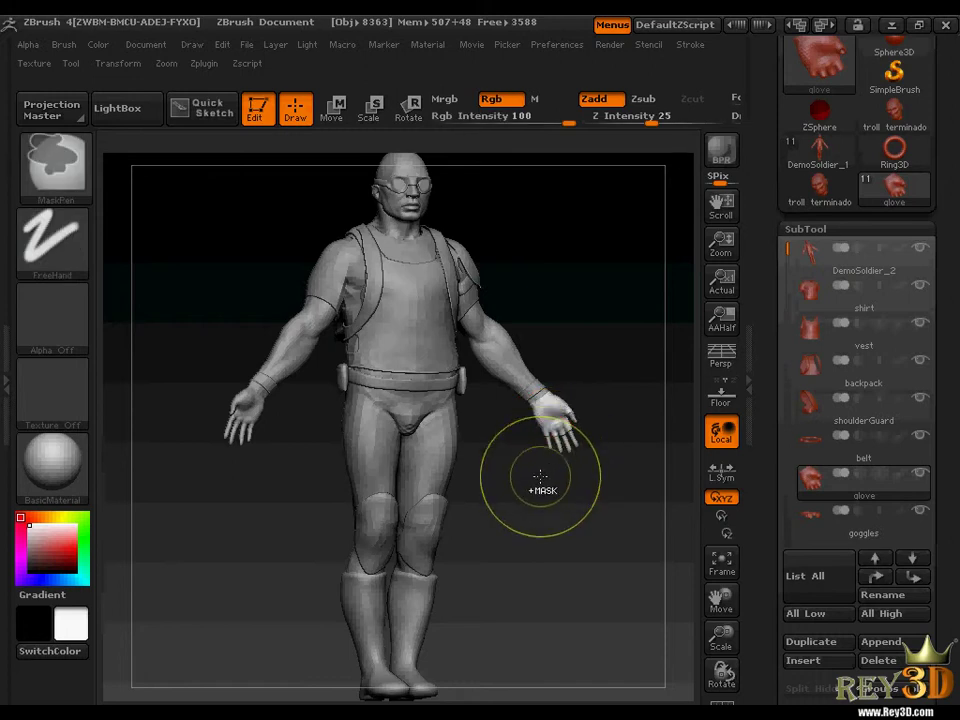
mouse_move(542, 482)
left_mouse_down()
mouse_move(575, 406)
mouse_move(583, 501)
mouse_move(611, 497)
left_mouse_up()
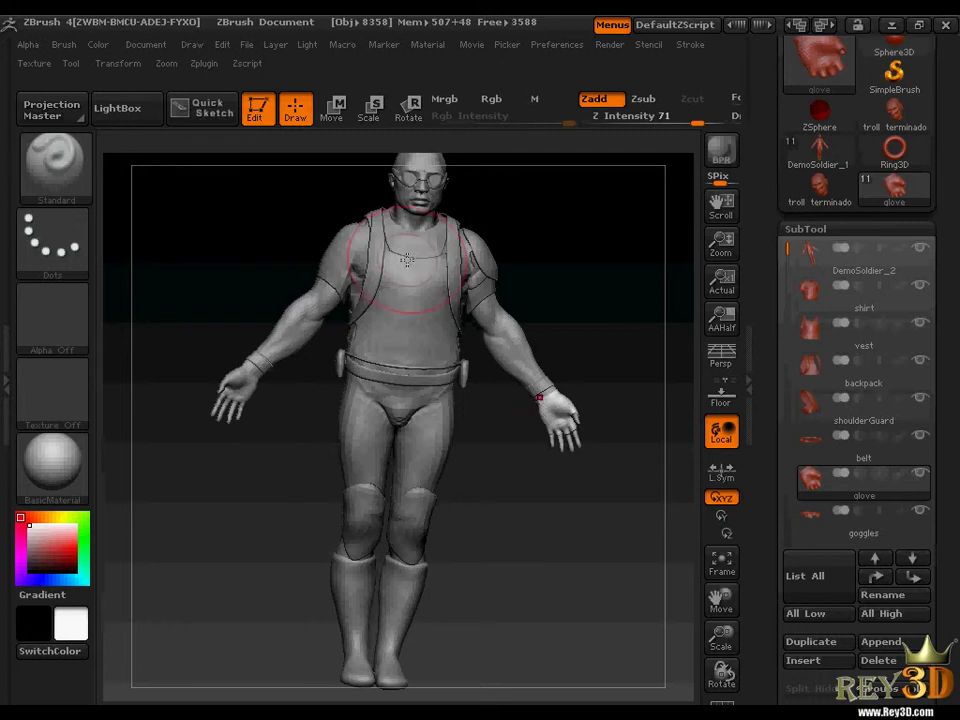
- Select backpack, vest, backpack and belt in turn, ending on the vest subtool
left_click_drag(510, 560, 591, 513)
mouse_move(811, 480)
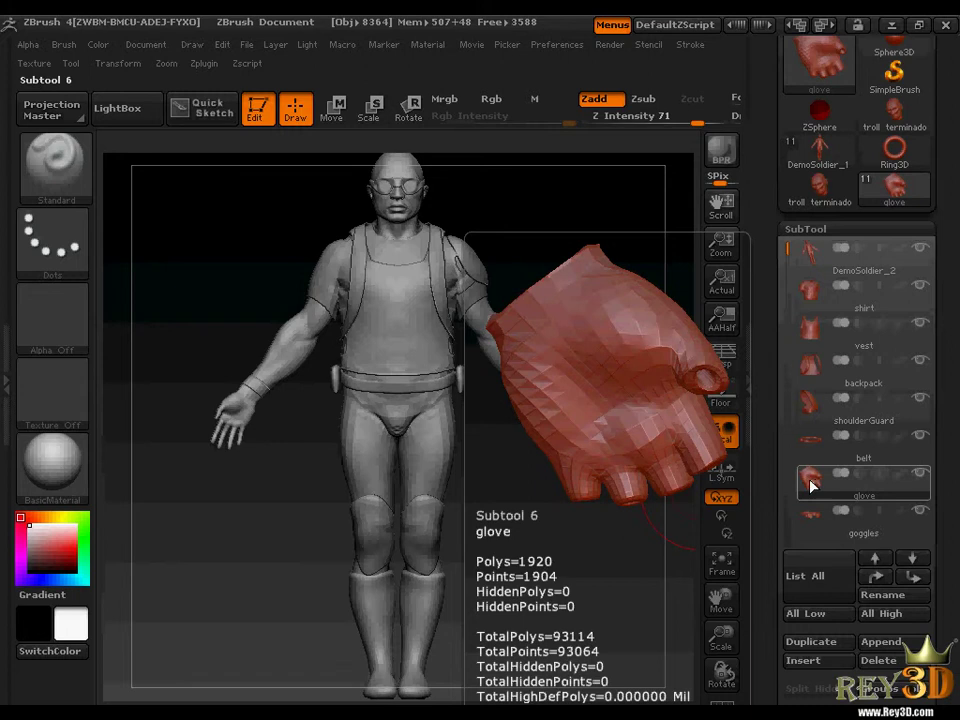
left_click(813, 372)
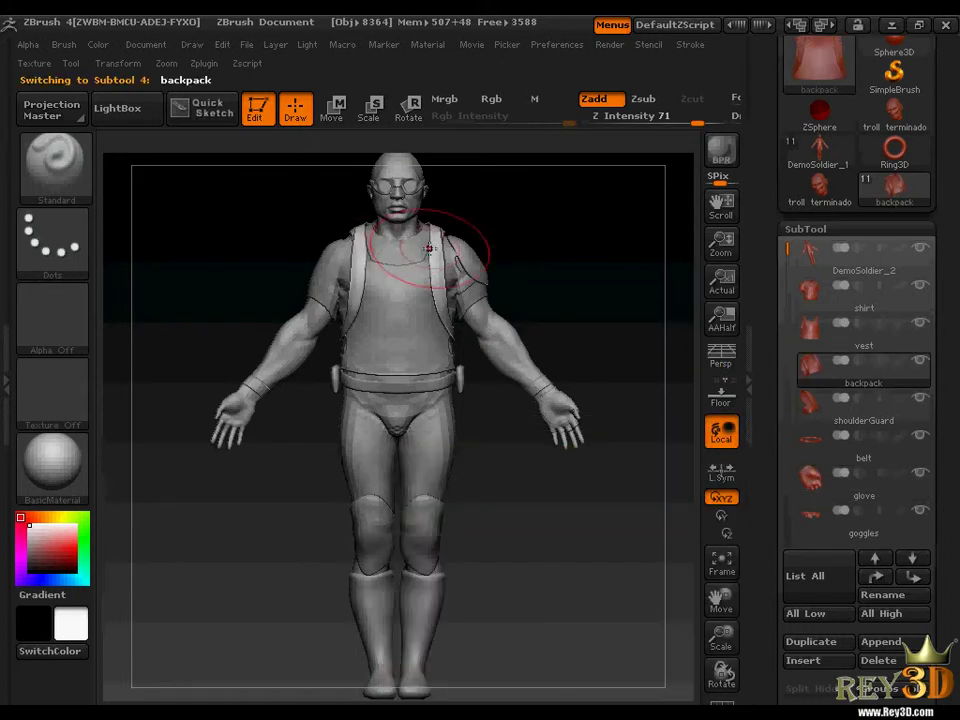
left_click(822, 335)
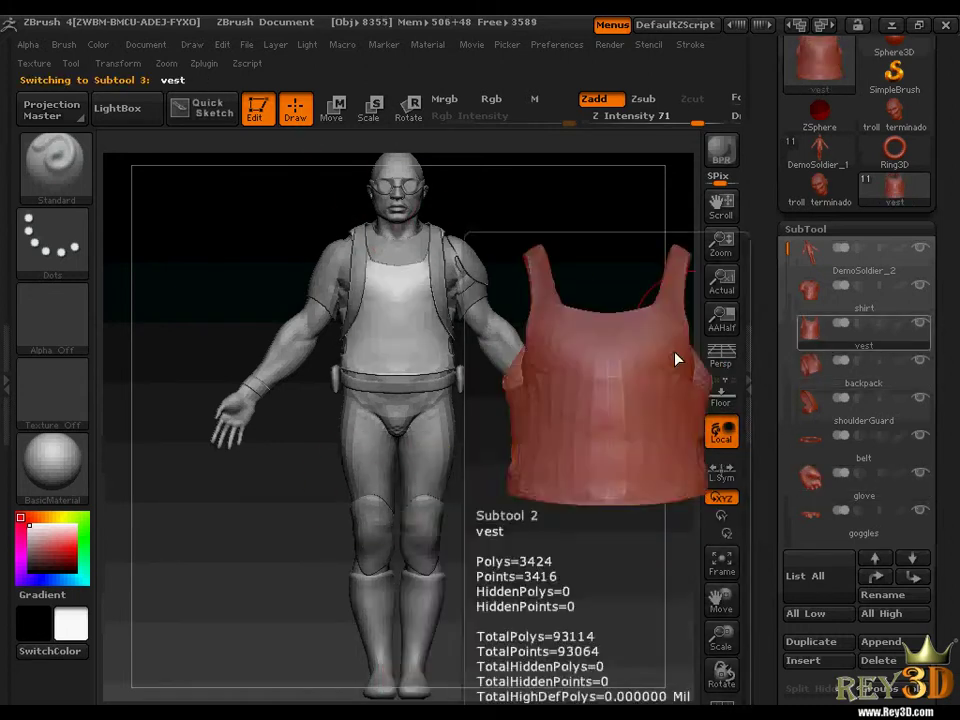
left_click_drag(523, 544, 531, 529)
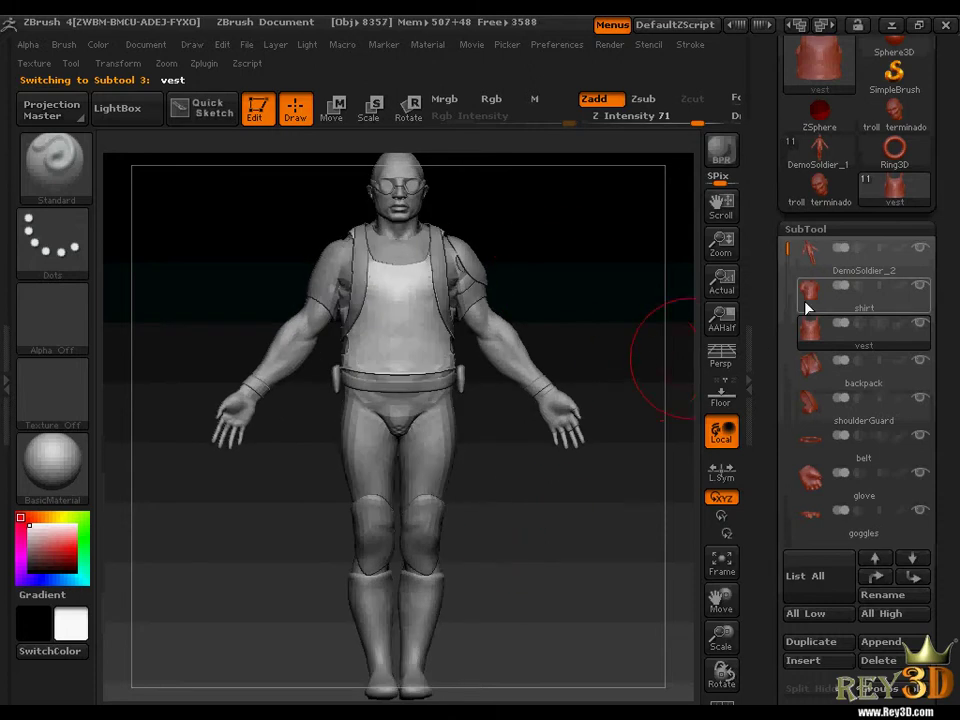
left_click(814, 364)
left_click(816, 447)
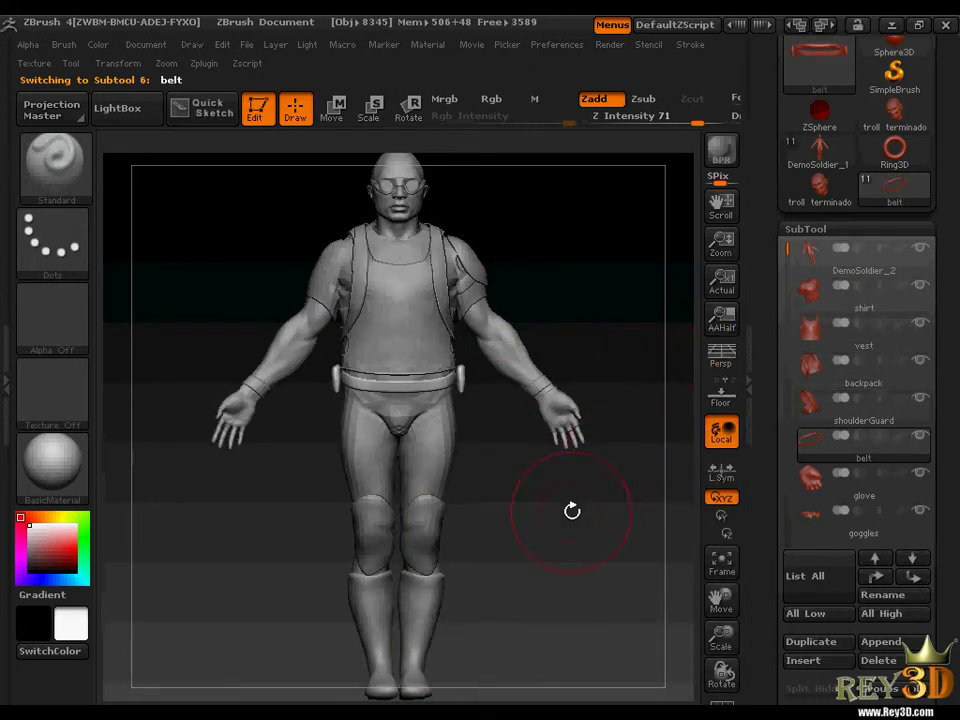
left_click_drag(571, 511, 555, 506)
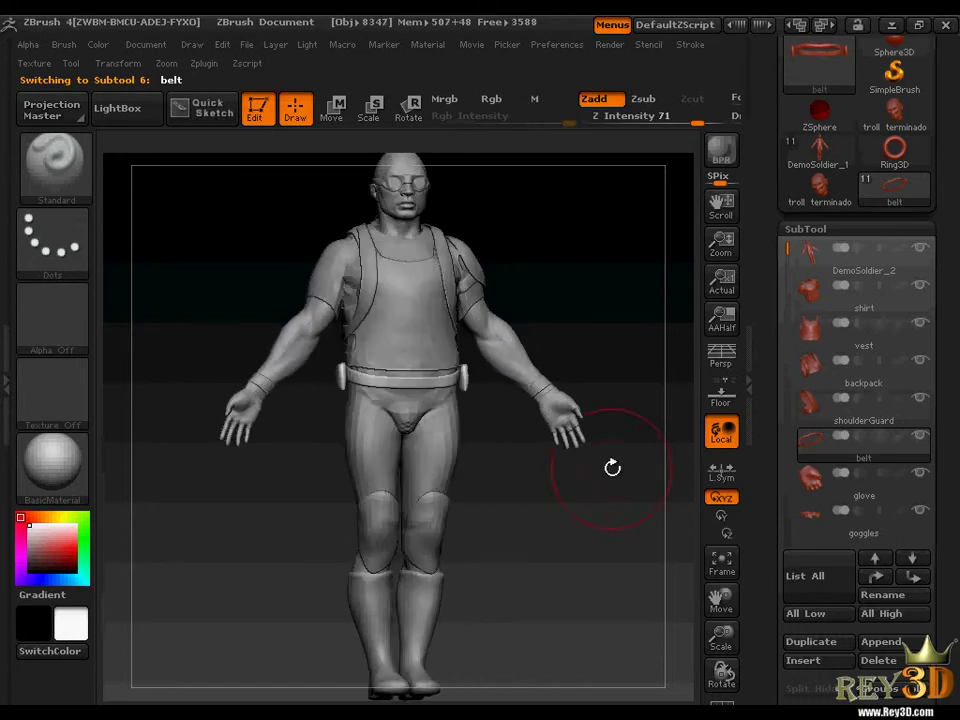
left_click(810, 328)
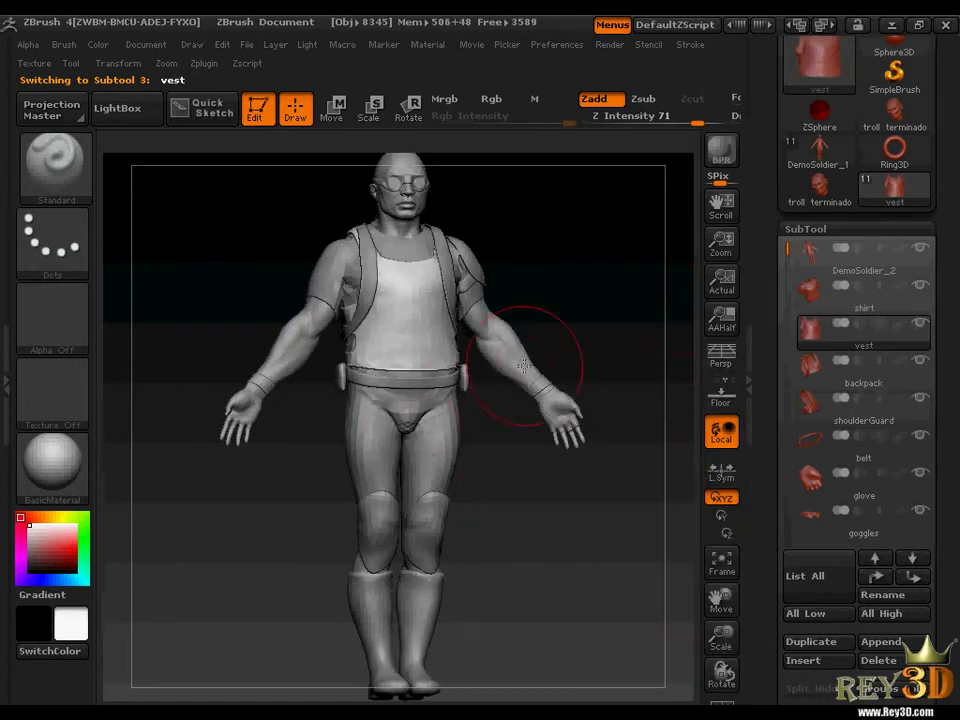
mouse_move(764, 304)
left_mouse_down()
mouse_move(766, 425)
mouse_move(767, 217)
left_mouse_up()
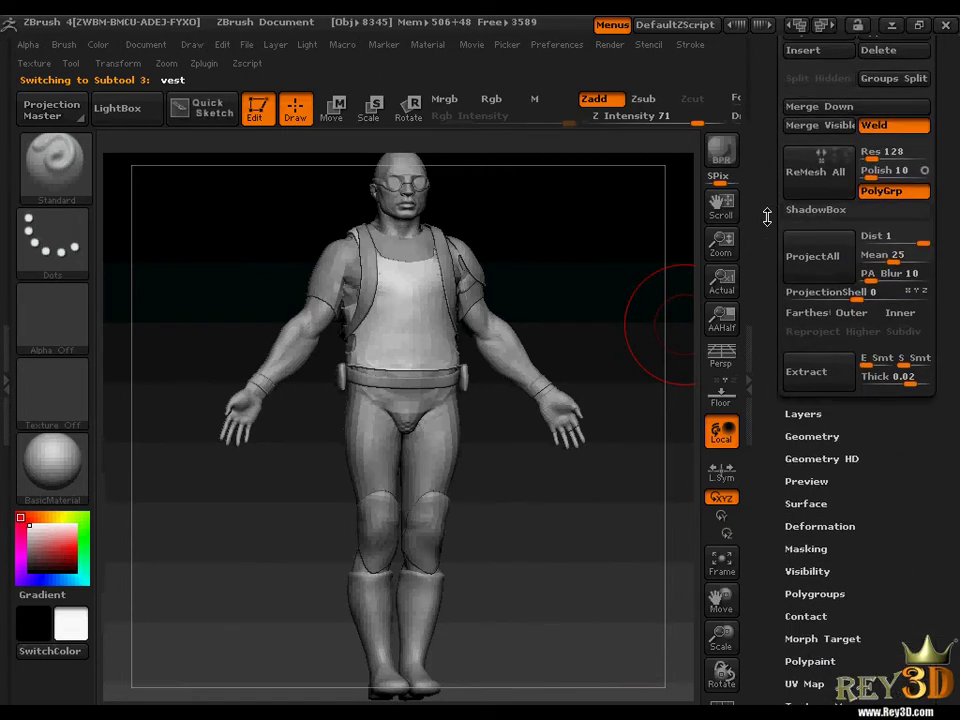
- Drop the vest to SDiv 1 in Geometry and return it to level 2
left_click(823, 436)
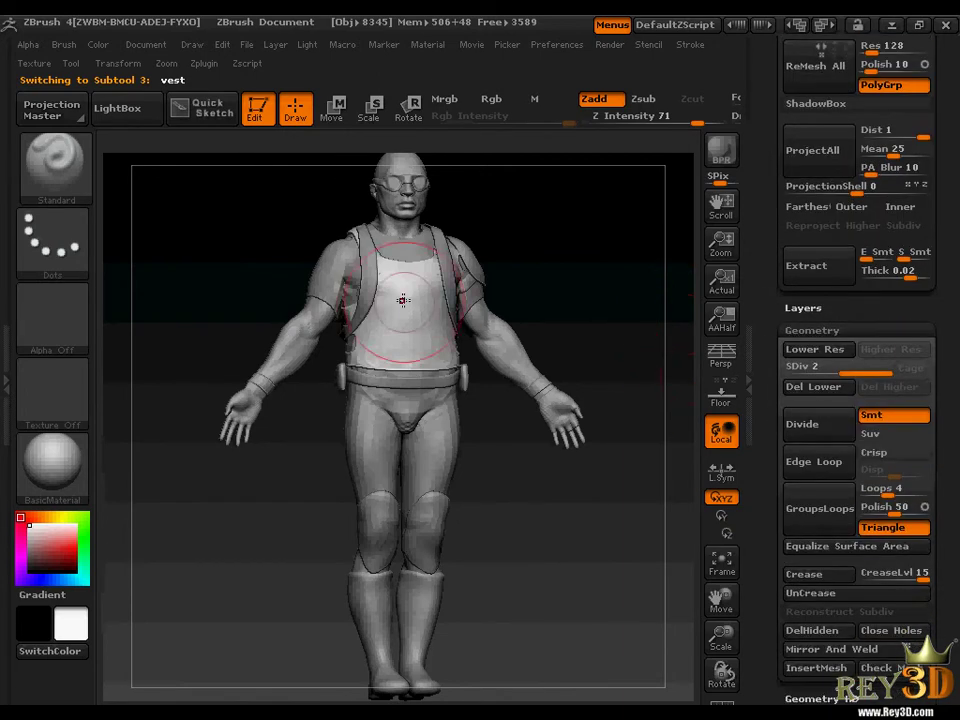
left_click(814, 349)
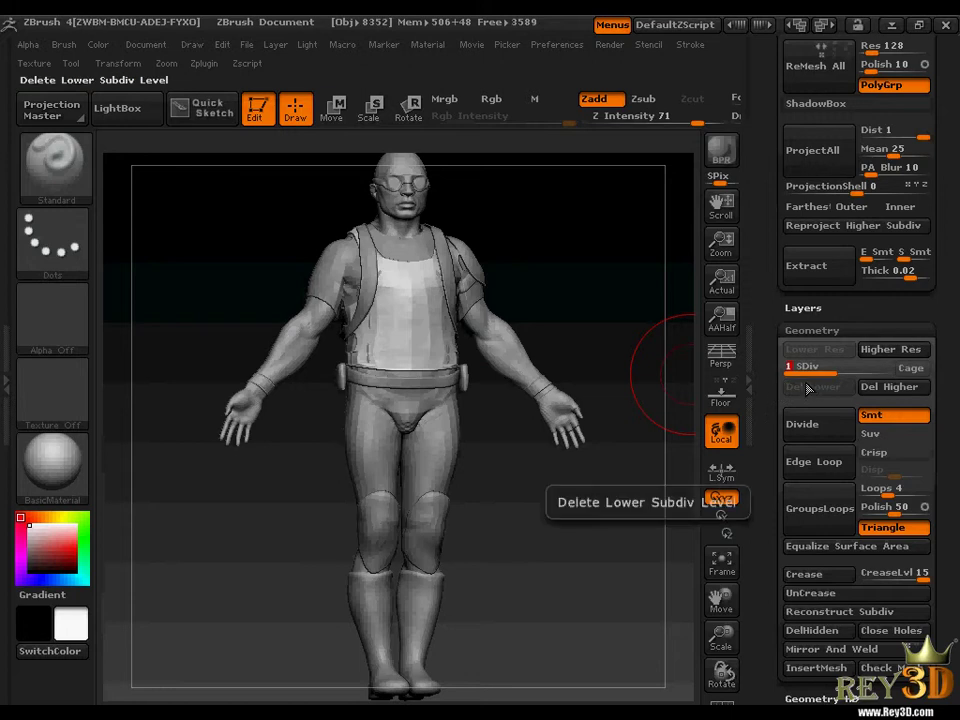
key("d")
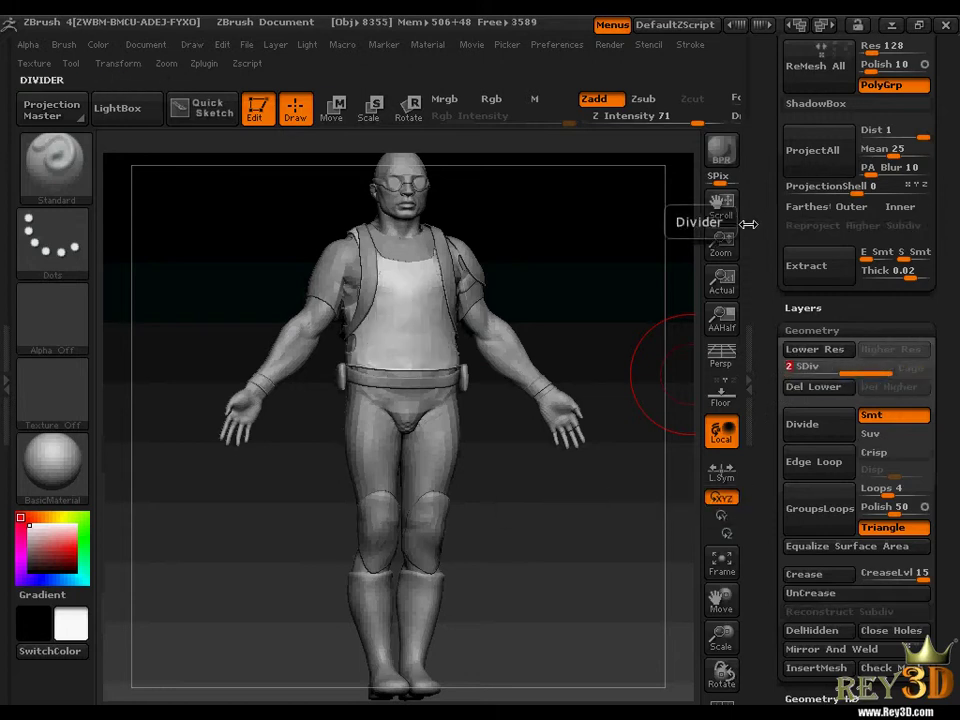
scroll(760, 300, "up", 1)
scroll(765, 373, "up", 4)
scroll(765, 399, "up", 4)
scroll(796, 403, "up", 2)
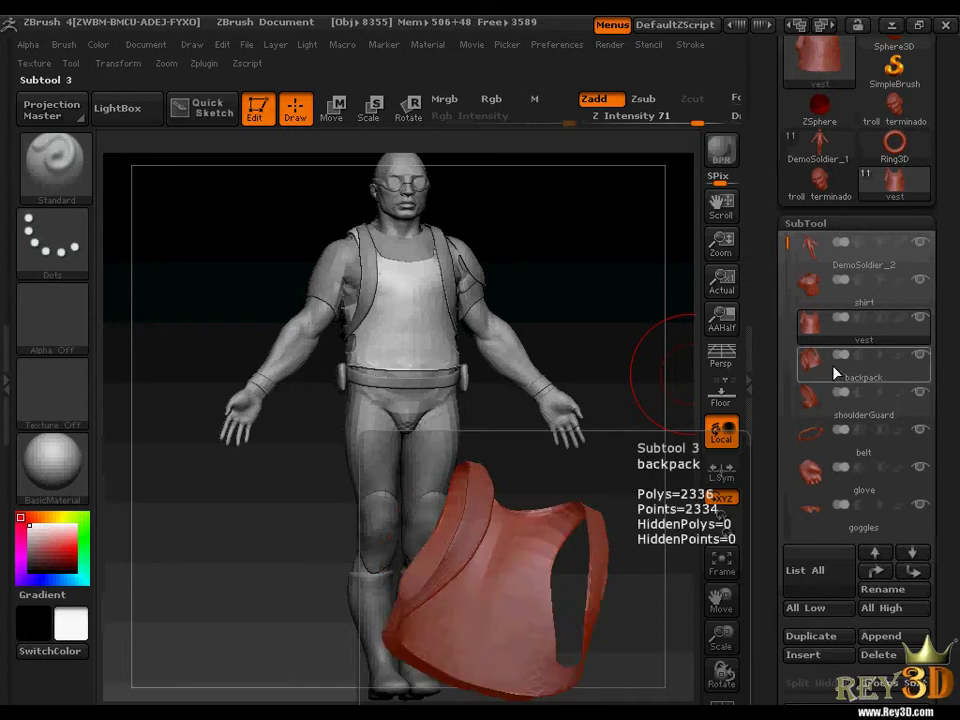
- Select the shirt, lower it to SDiv 1 and raise it back to 2
left_click(812, 287)
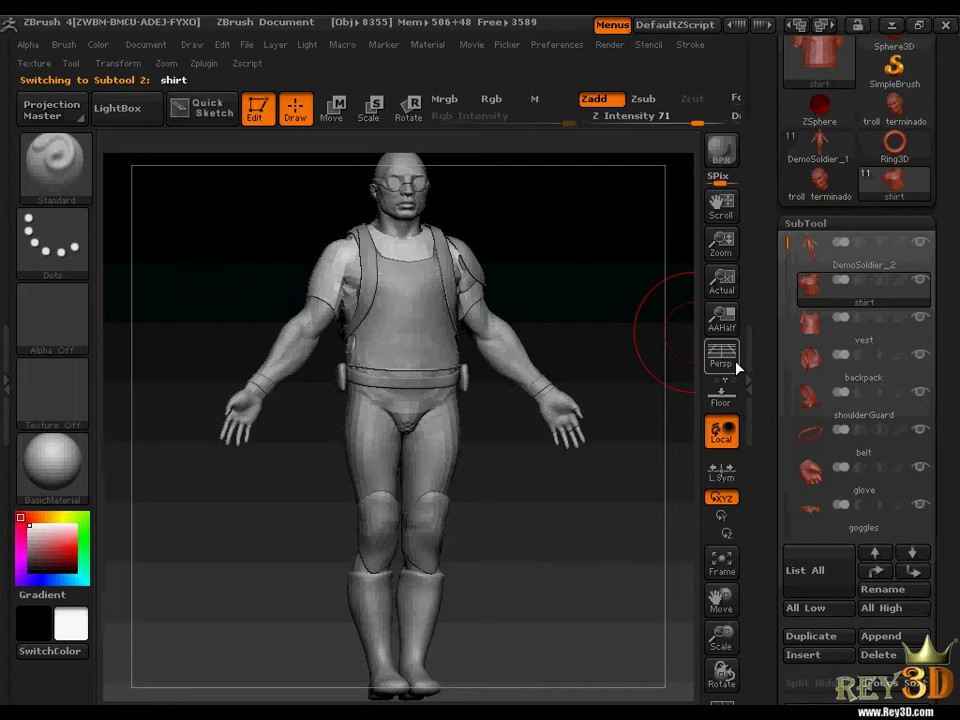
left_click_drag(768, 376, 796, 244)
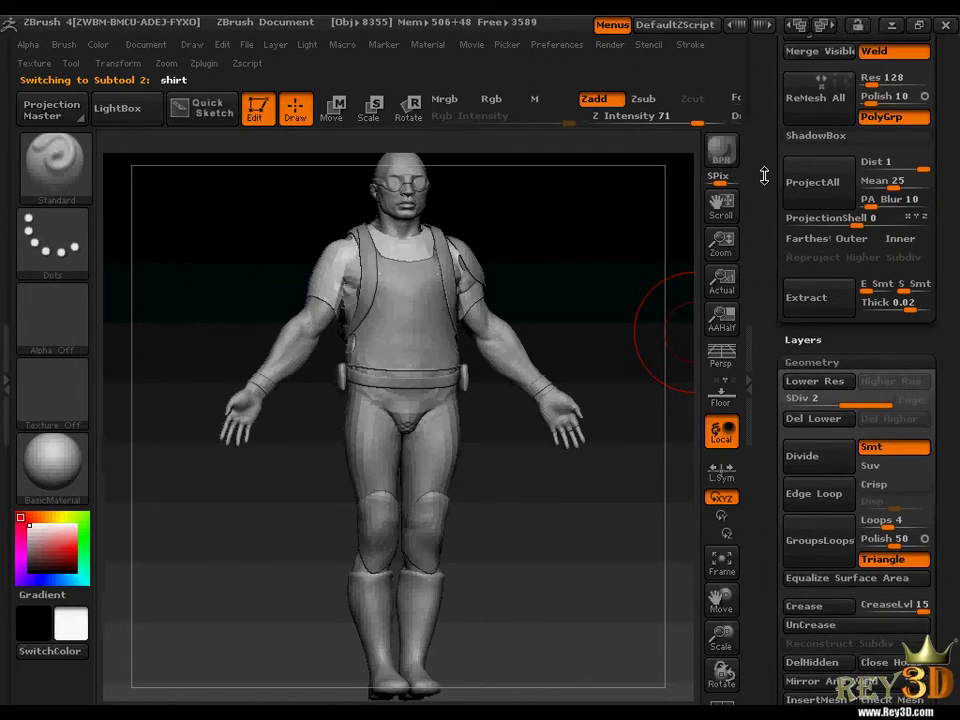
left_click(800, 347)
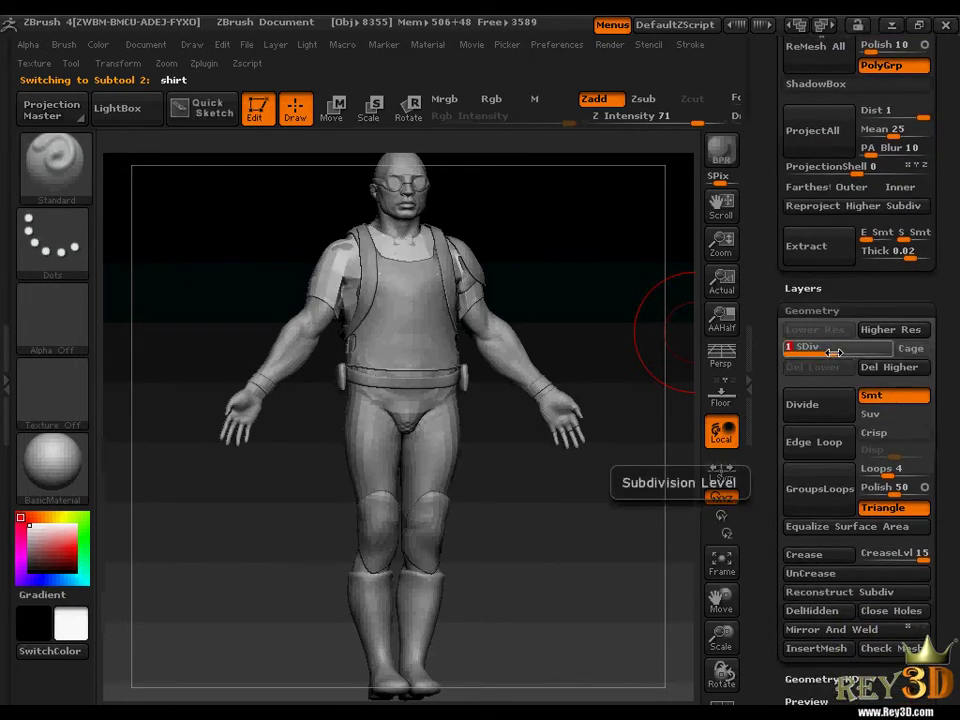
left_click(833, 357)
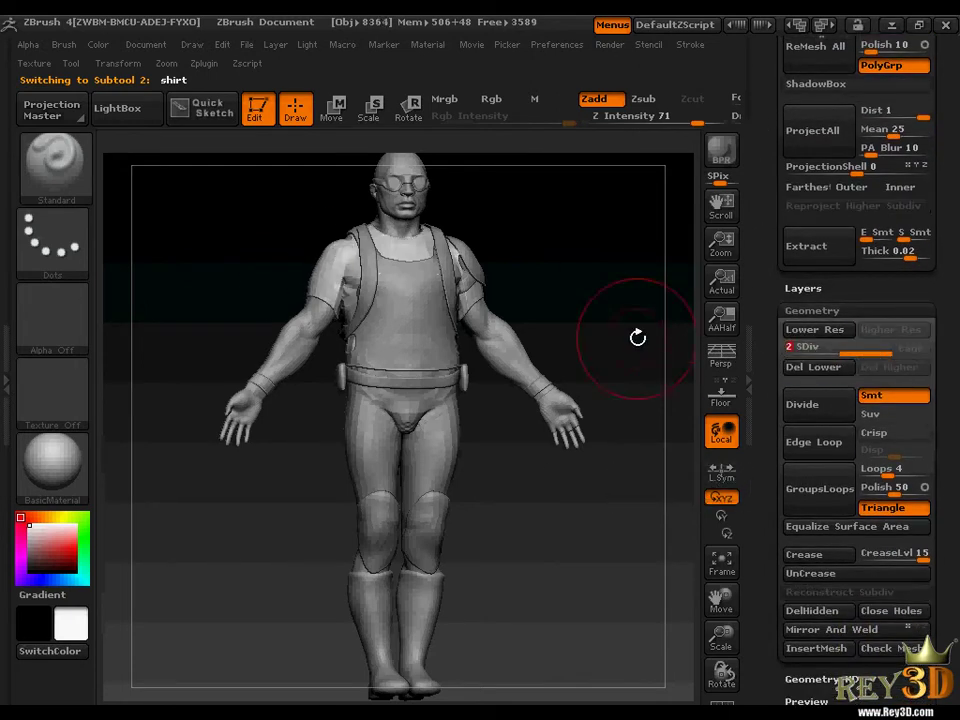
mouse_move(761, 250)
left_mouse_down()
mouse_move(762, 430)
mouse_move(762, 417)
left_mouse_up()
- Select the DemoSoldier_2 body, step its SDiv down to the lowest and back up to 3
left_click(808, 280)
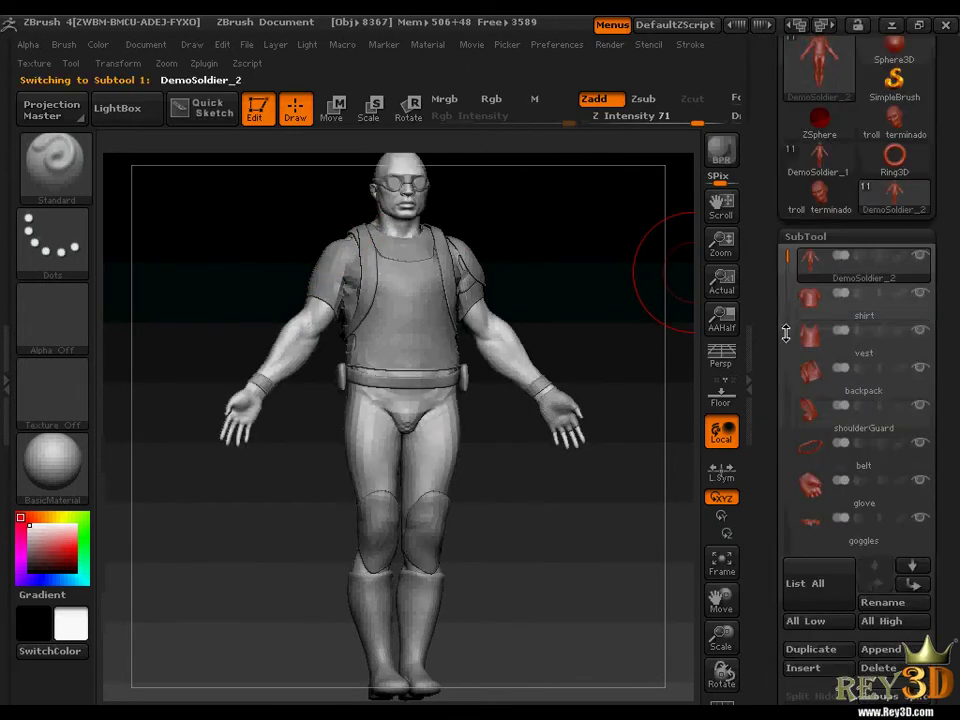
mouse_move(771, 705)
left_mouse_down()
mouse_move(765, 184)
mouse_move(770, 360)
left_mouse_up()
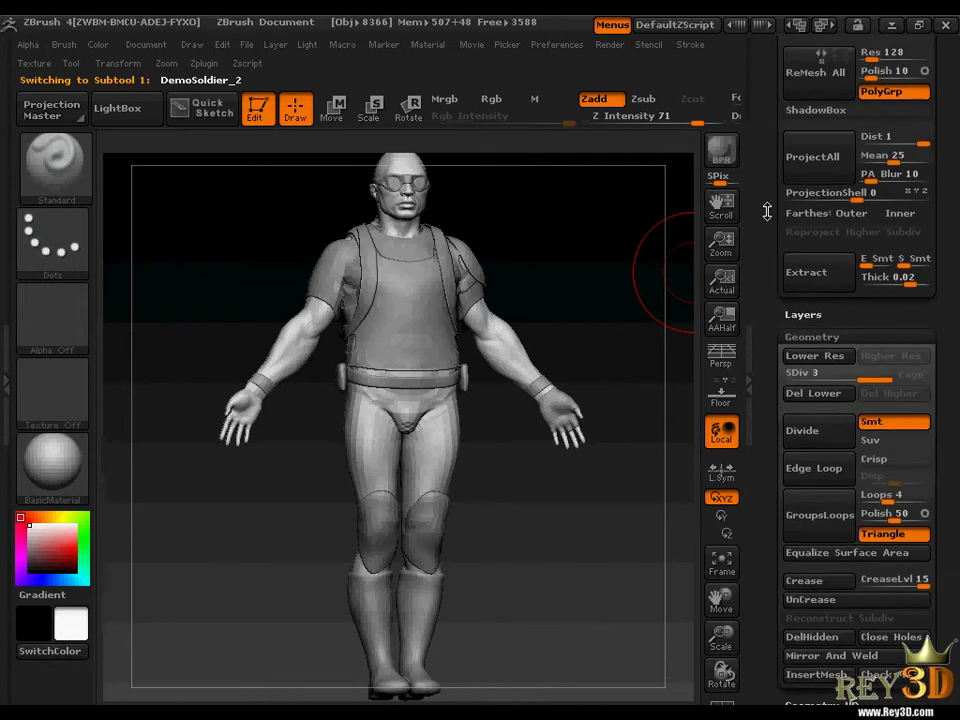
left_click(846, 373)
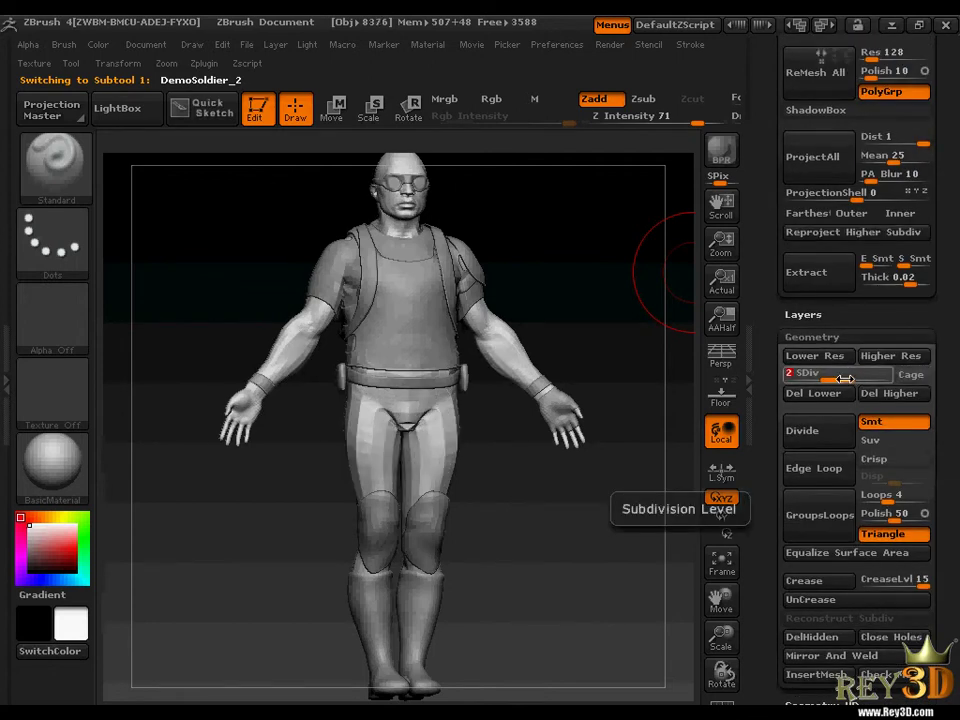
left_click(831, 380)
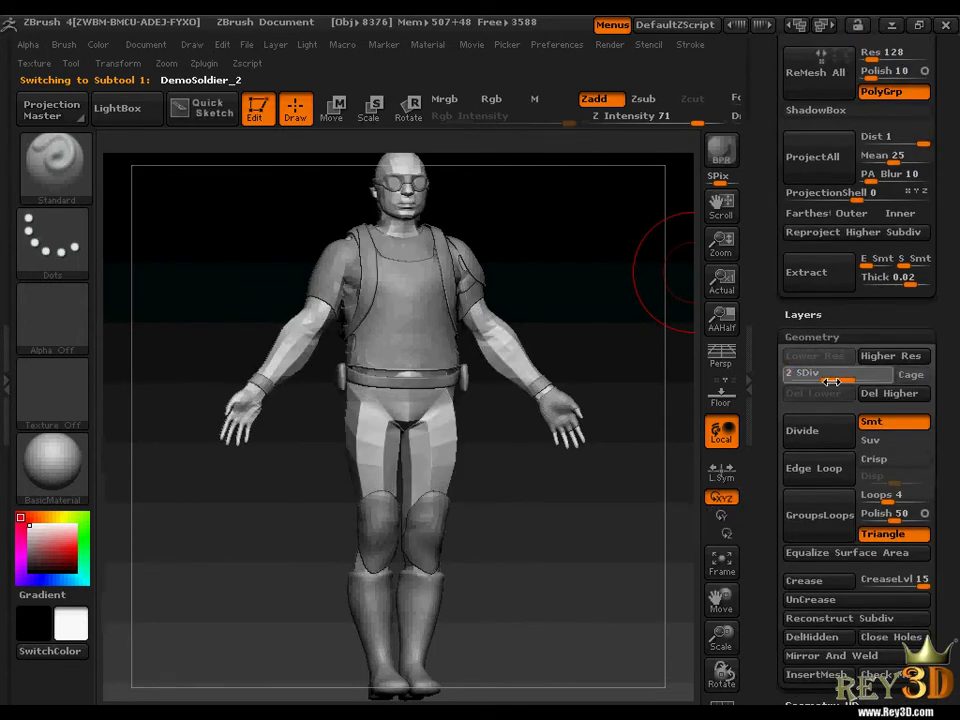
left_click_drag(831, 380, 880, 380)
mouse_move(776, 261)
left_mouse_down()
mouse_move(760, 325)
mouse_move(760, 490)
left_mouse_up()
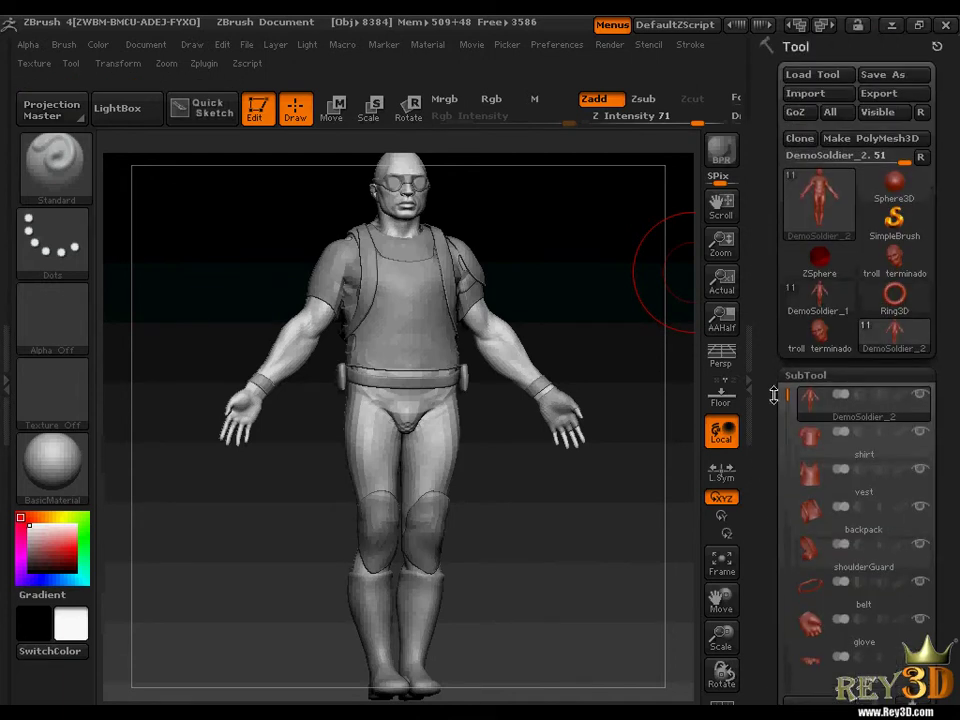
left_click_drag(557, 516, 575, 520)
mouse_move(564, 461)
left_mouse_down()
mouse_move(574, 411)
mouse_move(611, 489)
mouse_move(535, 494)
mouse_move(570, 476)
mouse_move(562, 484)
left_mouse_up()
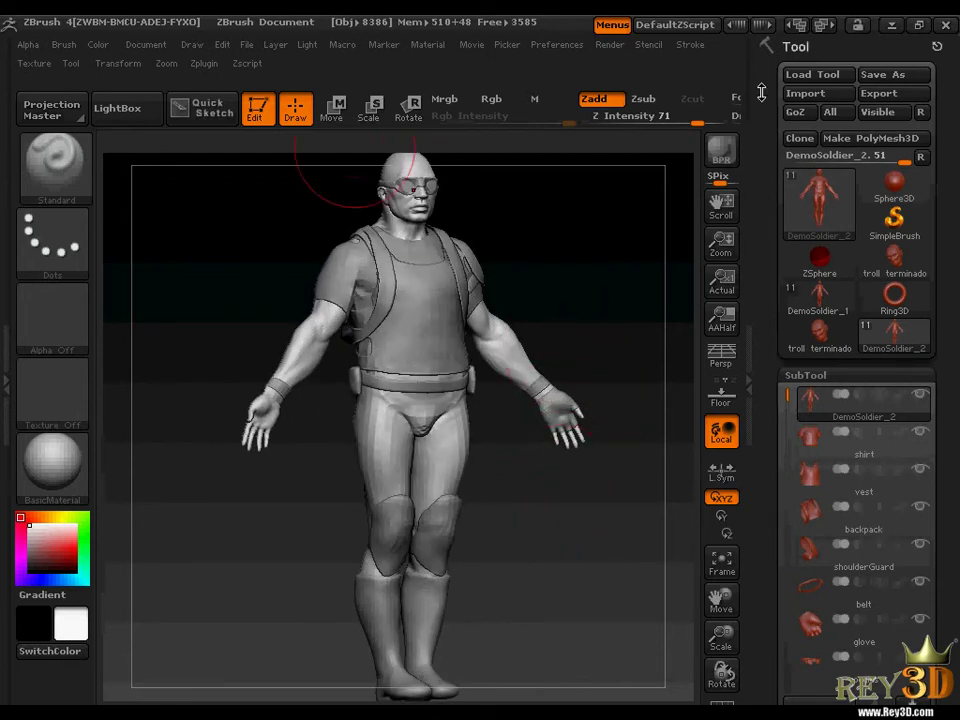
- Load troll terminado.ZTL again through Tool > Load Tool
left_click(805, 77)
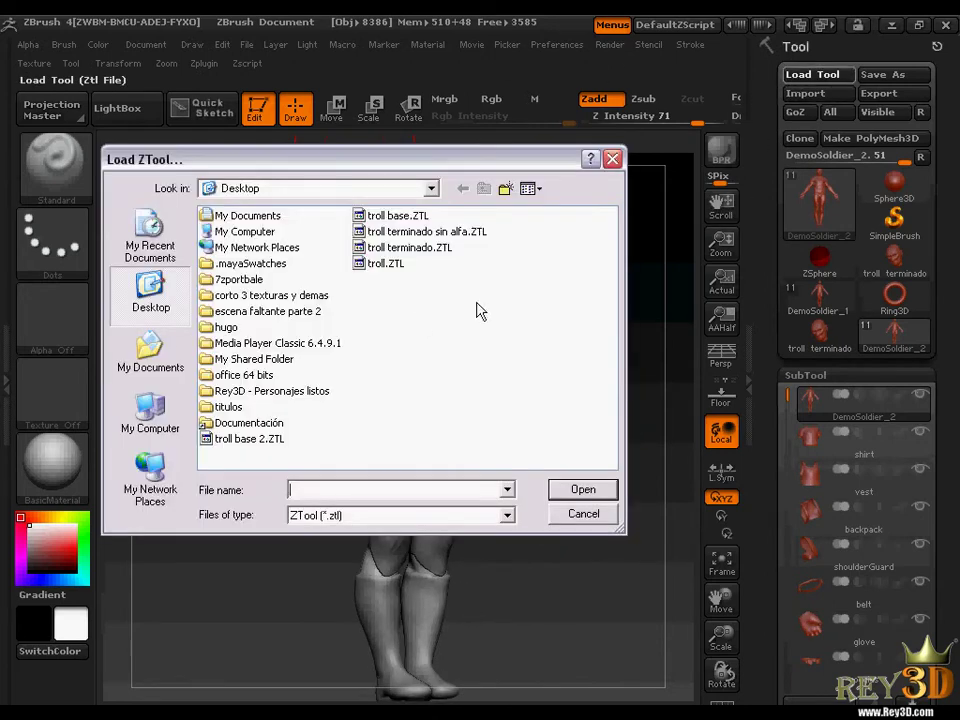
double_click(423, 252)
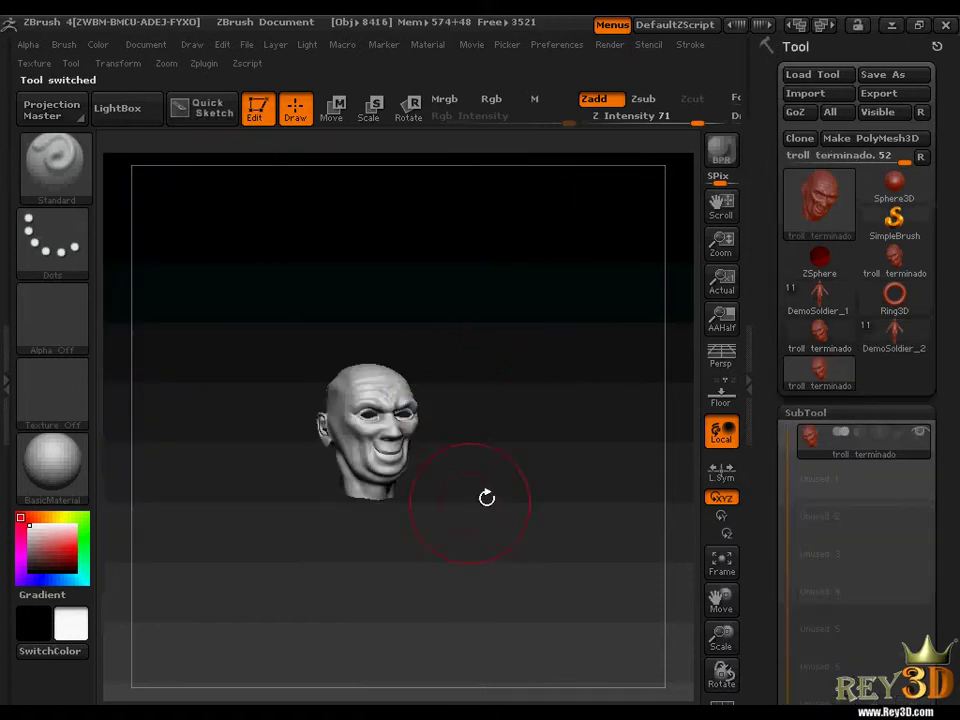
mouse_move(504, 500)
left_mouse_down()
mouse_move(521, 529)
mouse_move(570, 531)
mouse_move(373, 532)
mouse_move(549, 547)
mouse_move(520, 543)
left_mouse_up()
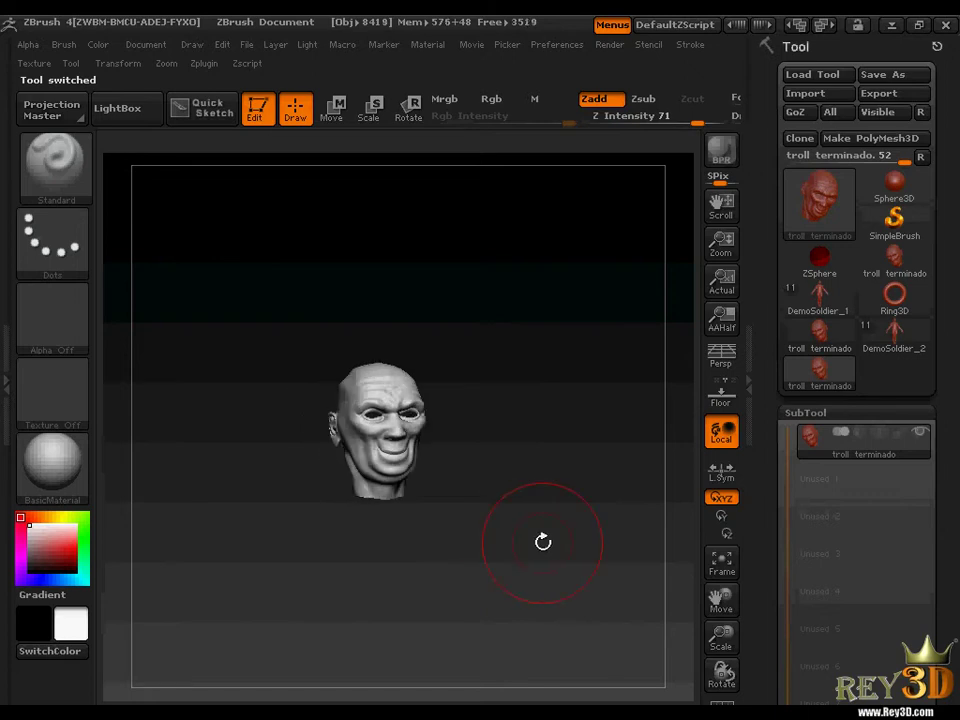
- Frame the troll head, shrink it and centre it on the canvas
key("f")
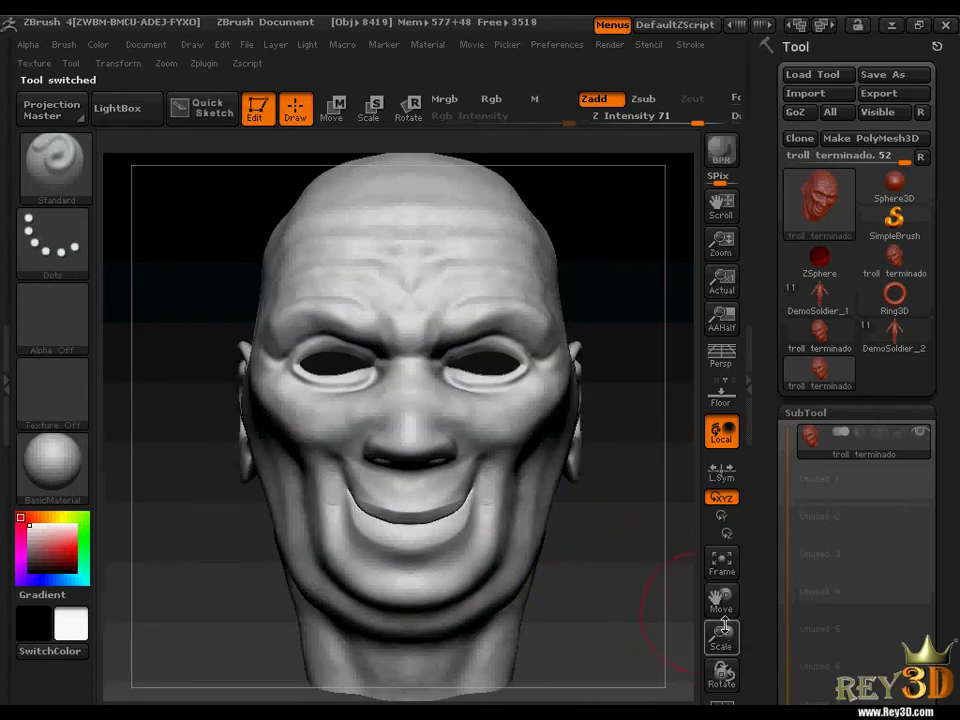
left_click_drag(724, 630, 643, 553)
left_click_drag(714, 596, 697, 598)
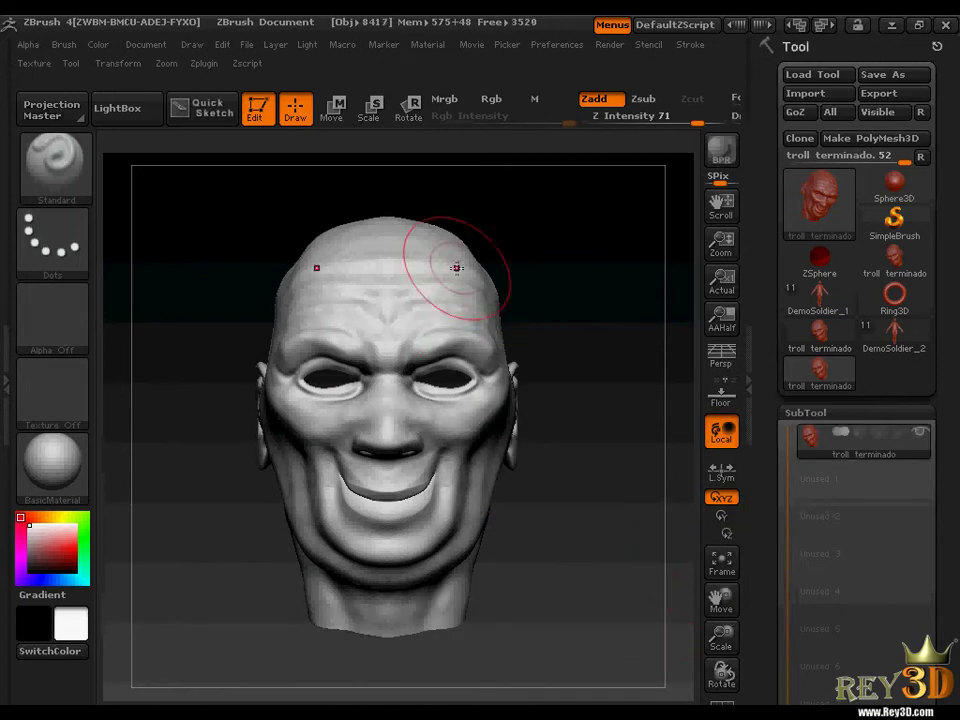
left_click_drag(761, 479, 768, 401)
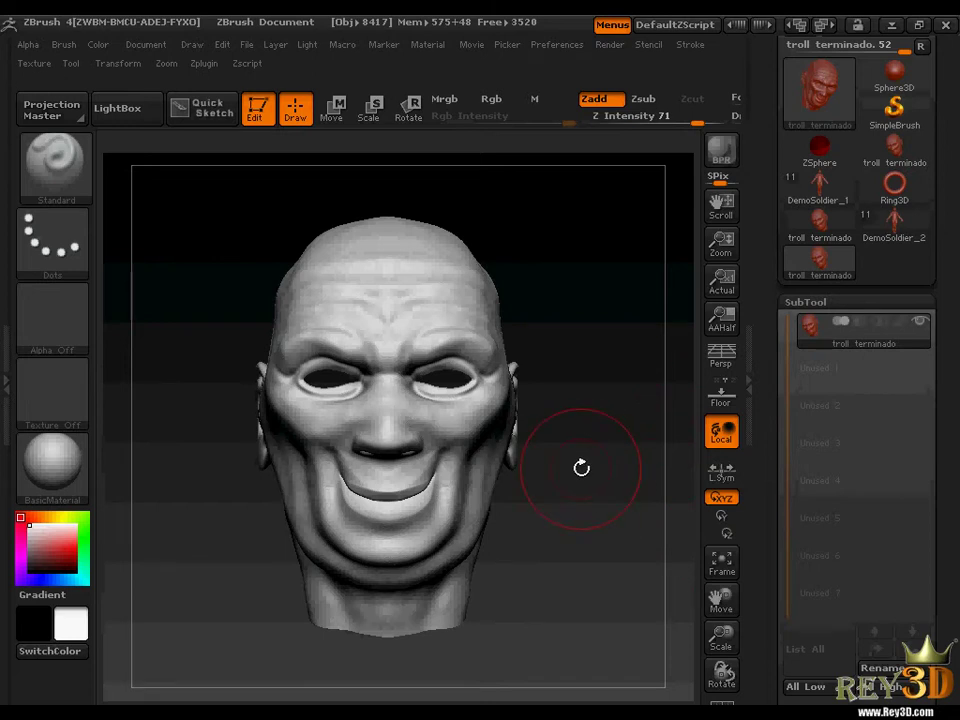
mouse_move(572, 526)
left_mouse_down()
mouse_move(604, 525)
mouse_move(559, 525)
mouse_move(575, 531)
left_mouse_up()
left_click_drag(767, 471, 770, 389)
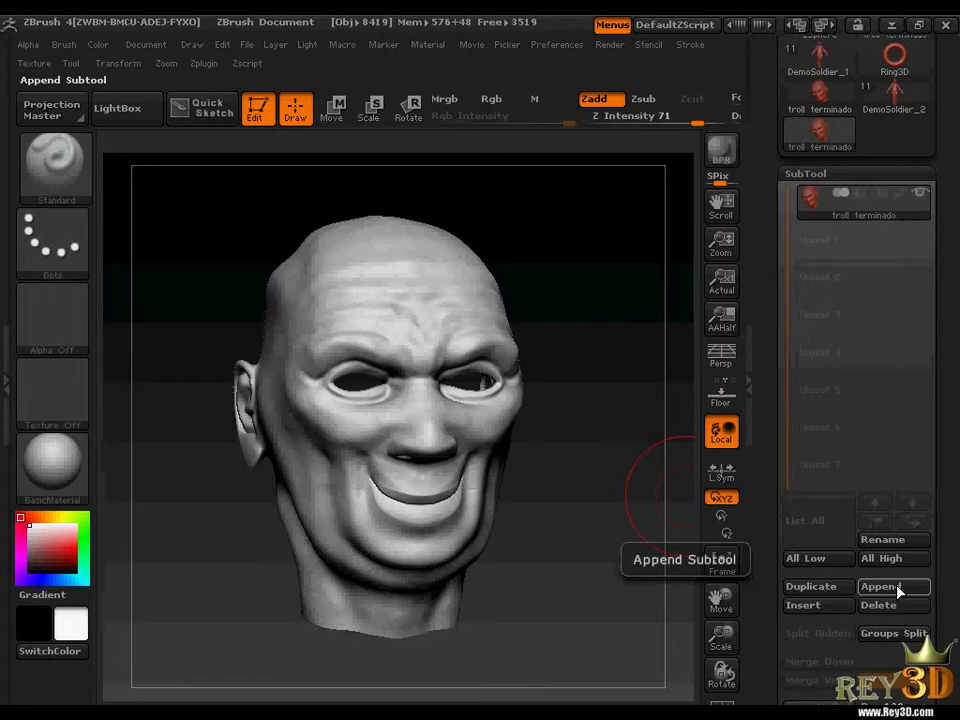
- Append a Sphere3D mesh as the new subtool PM3D_Sphere3D beside the troll terminado head
left_click(897, 588)
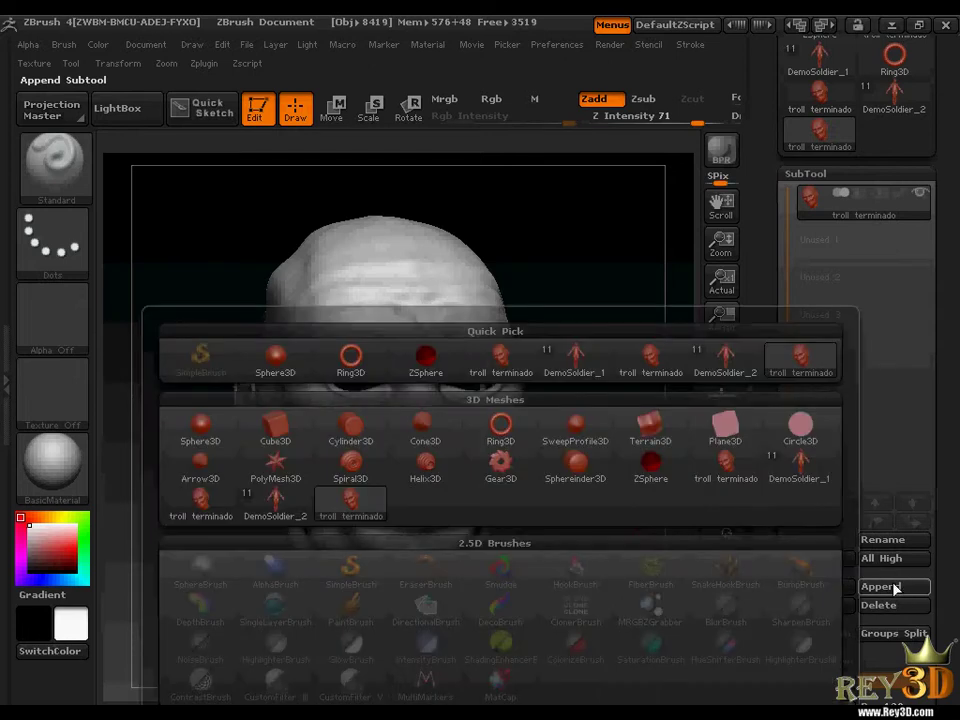
left_click(884, 590)
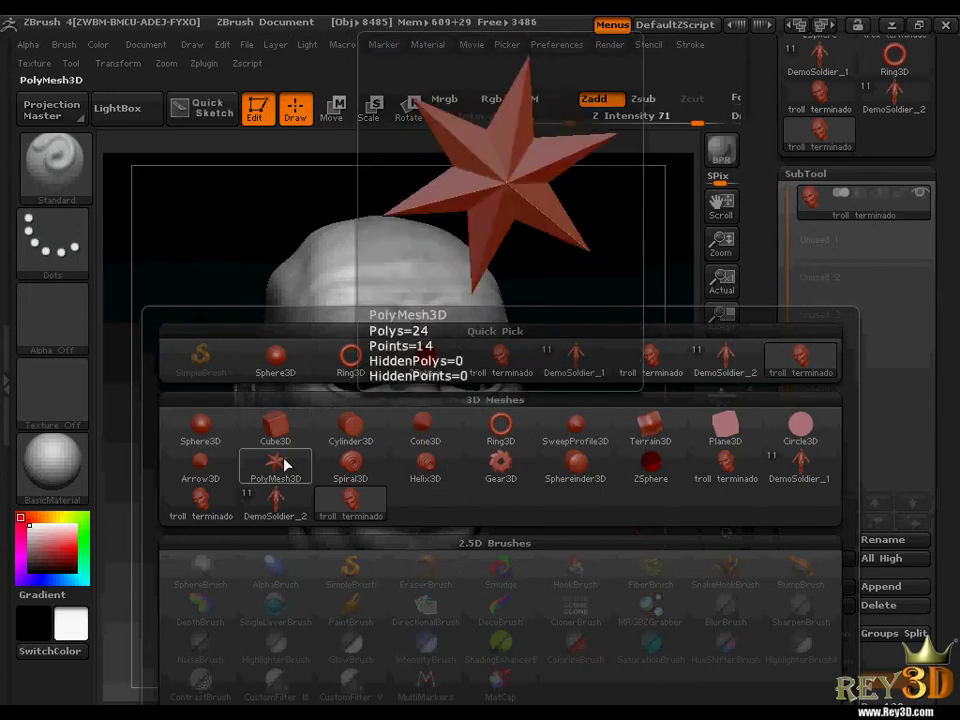
left_click(276, 363)
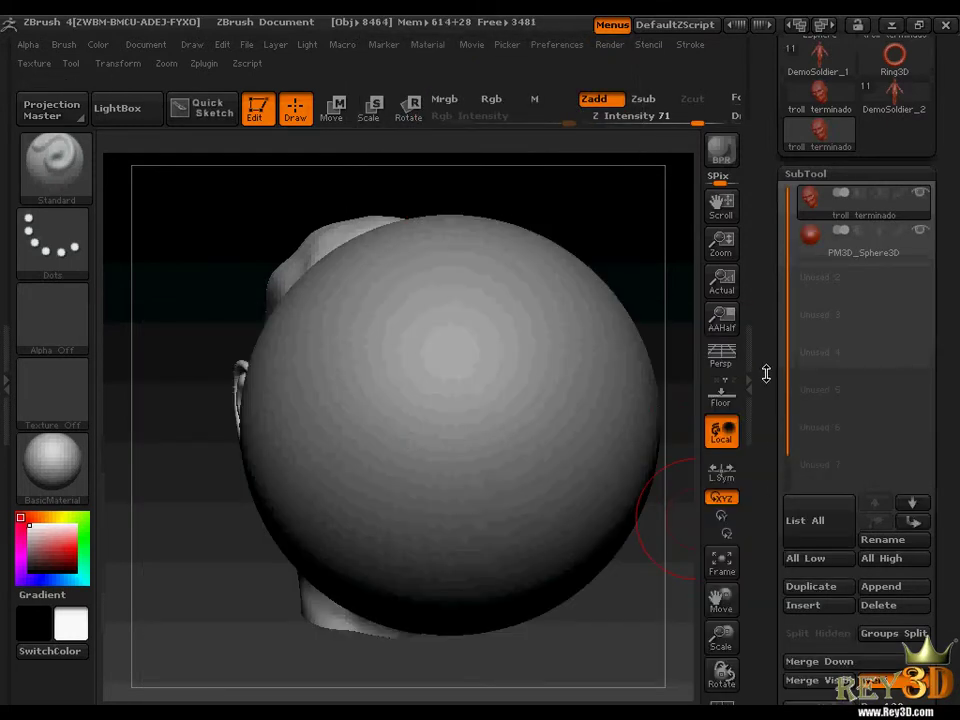
left_click_drag(766, 374, 771, 430)
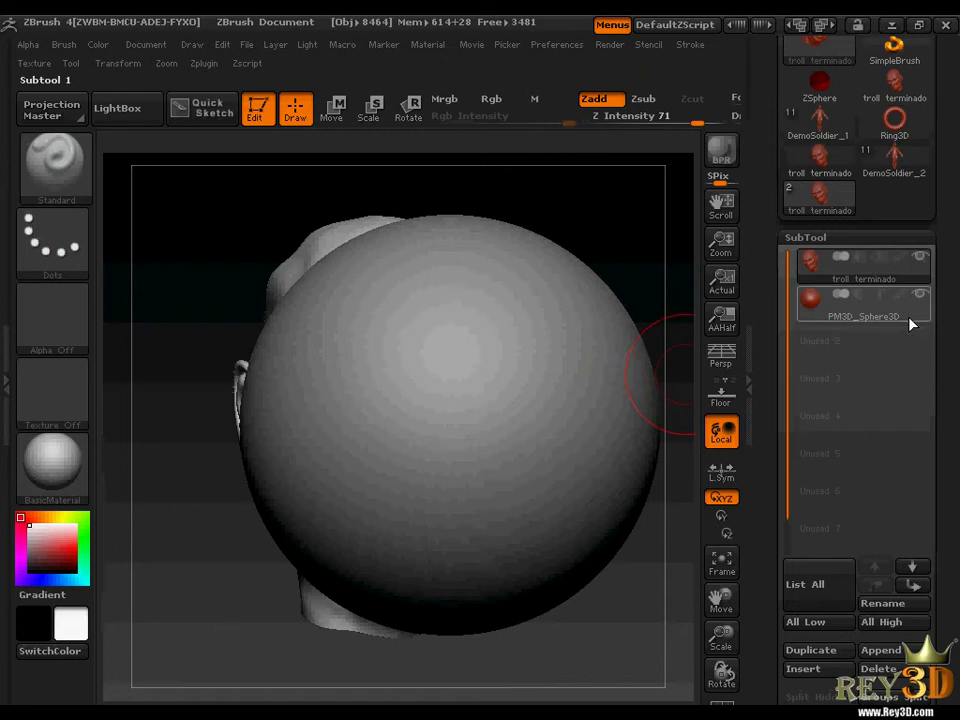
left_click(920, 262)
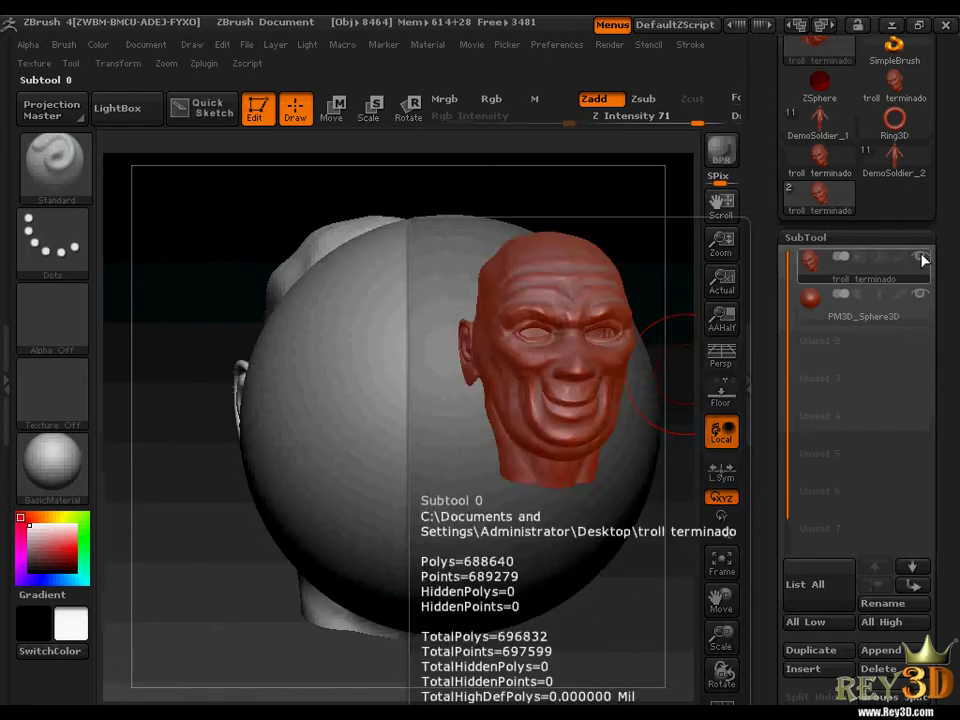
left_click(924, 302)
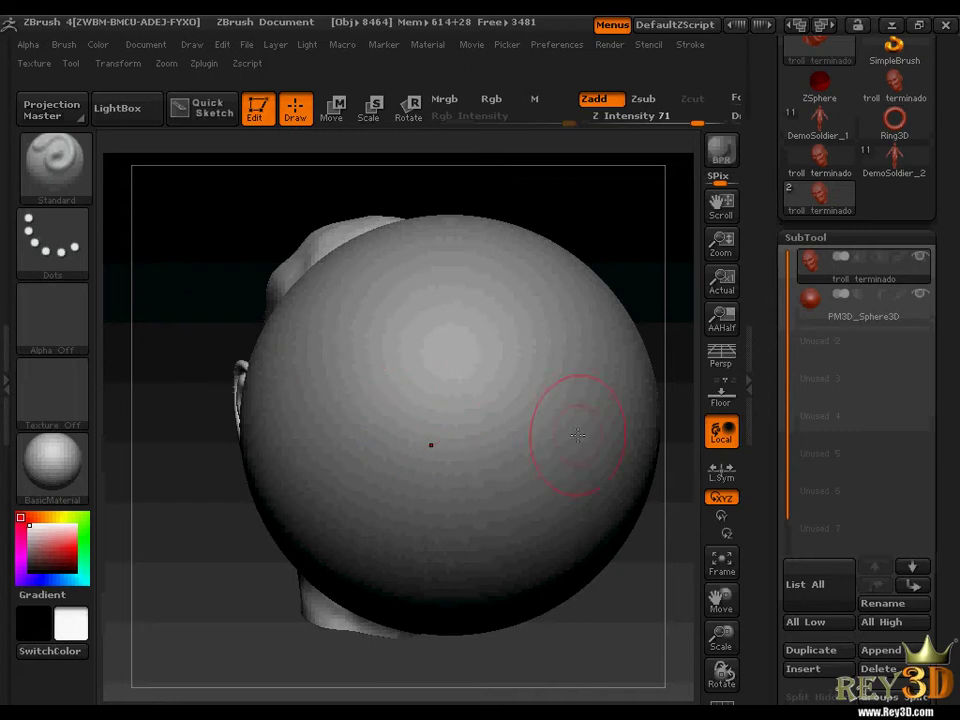
mouse_move(721, 675)
left_mouse_down()
mouse_move(745, 673)
mouse_move(677, 671)
mouse_move(768, 671)
mouse_move(658, 673)
mouse_move(724, 672)
left_mouse_up()
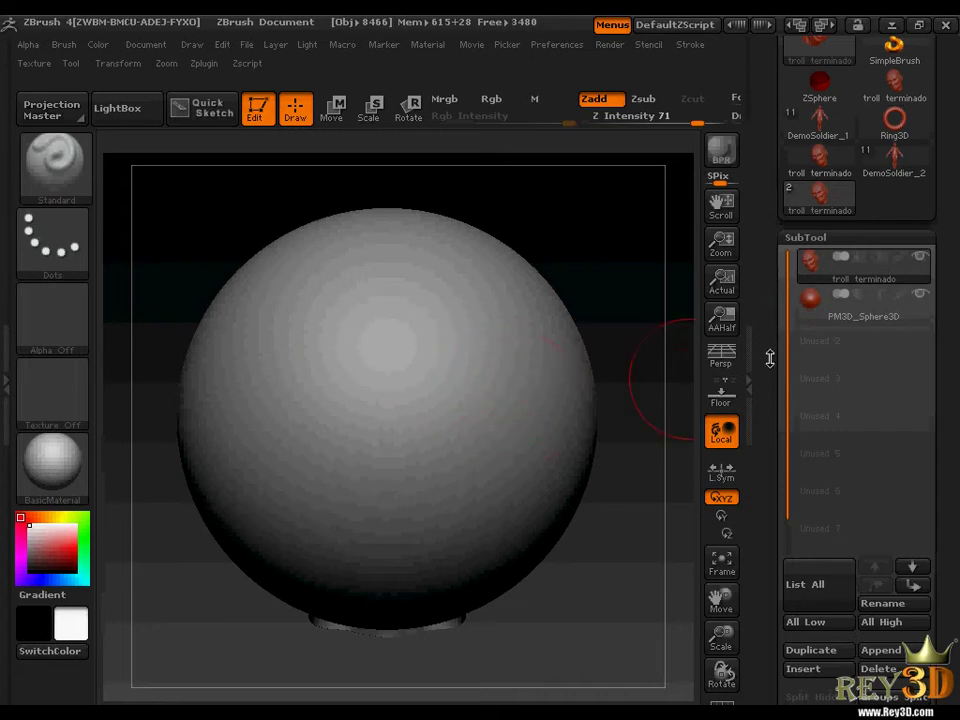
- Rename the PM3D_Sphere3D subtool to 'ojo izquierdo'
left_click(672, 396, "alt")
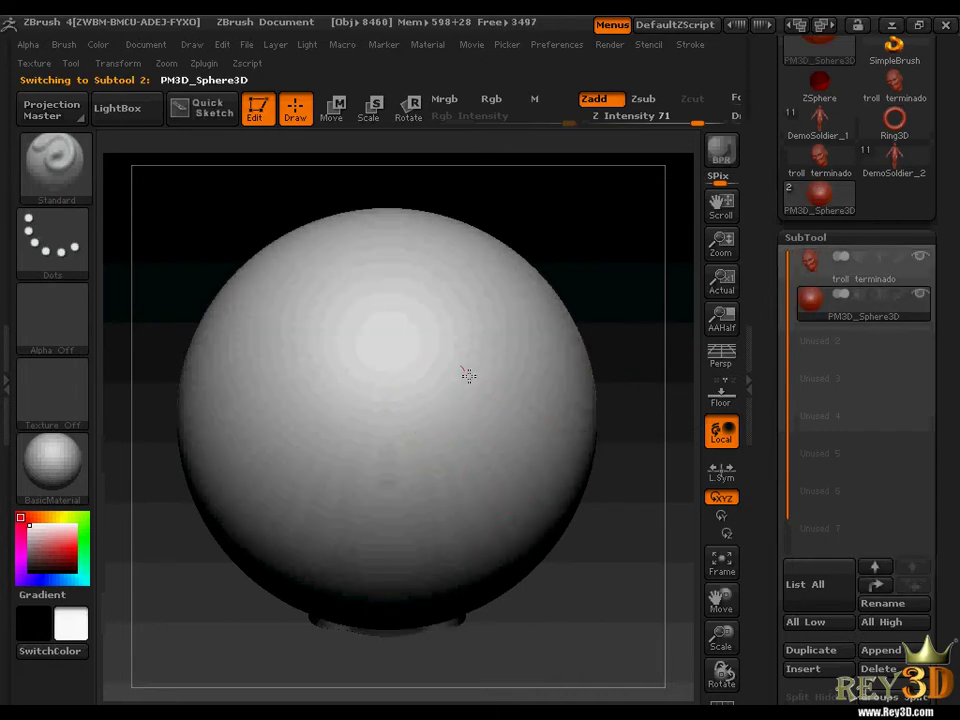
left_click(468, 375)
mouse_move(559, 579)
left_mouse_down()
mouse_move(589, 579)
mouse_move(562, 543)
left_mouse_up()
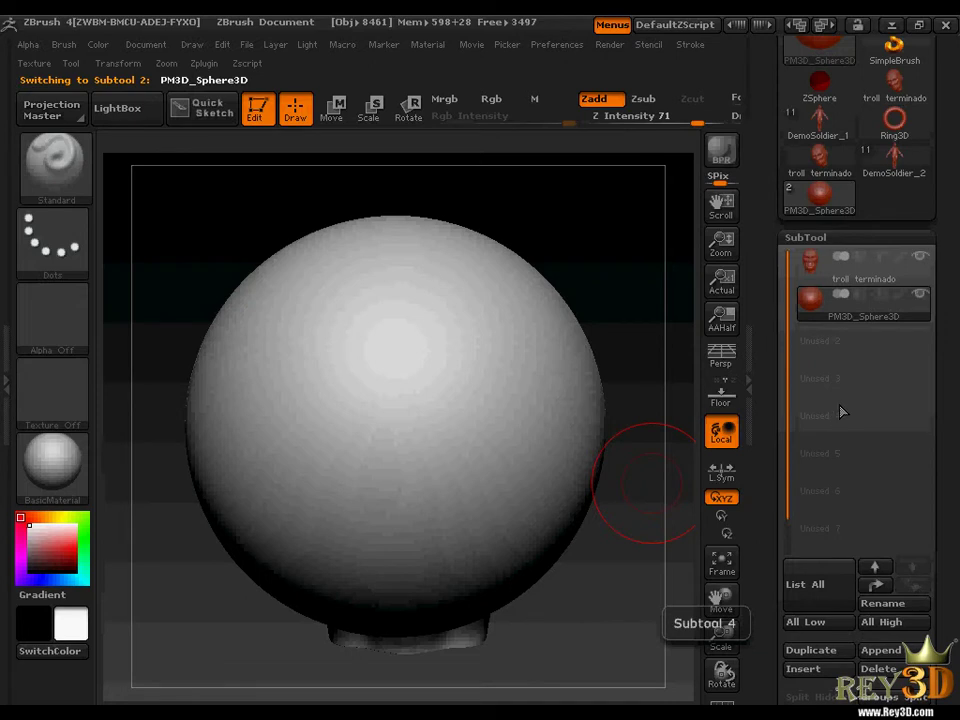
left_click(905, 605)
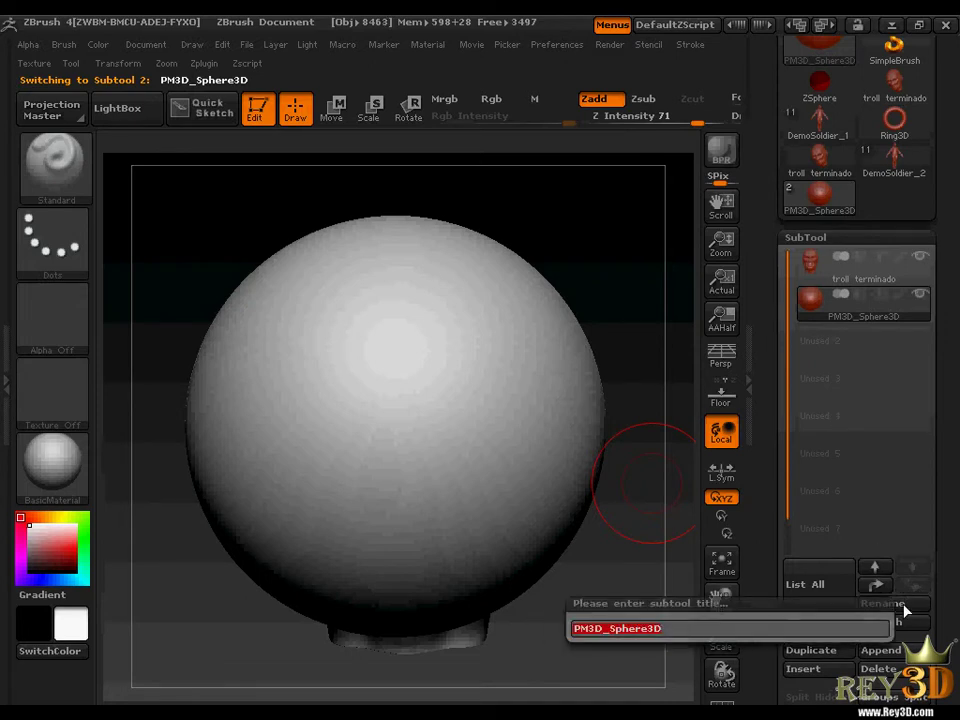
type("ojo izquierdo")
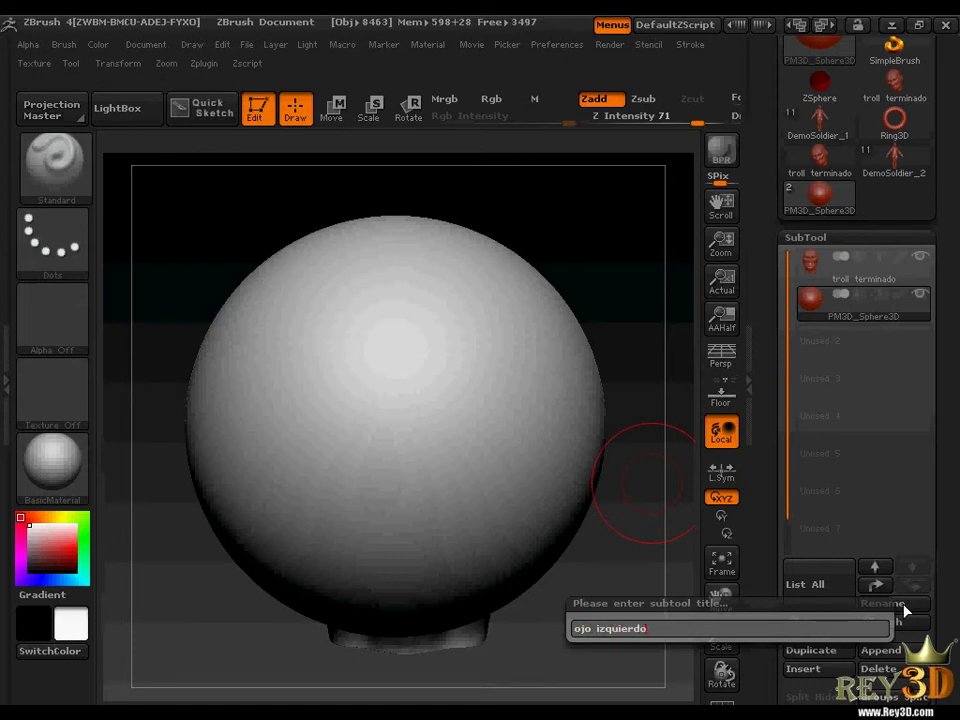
key("Return")
key("space")
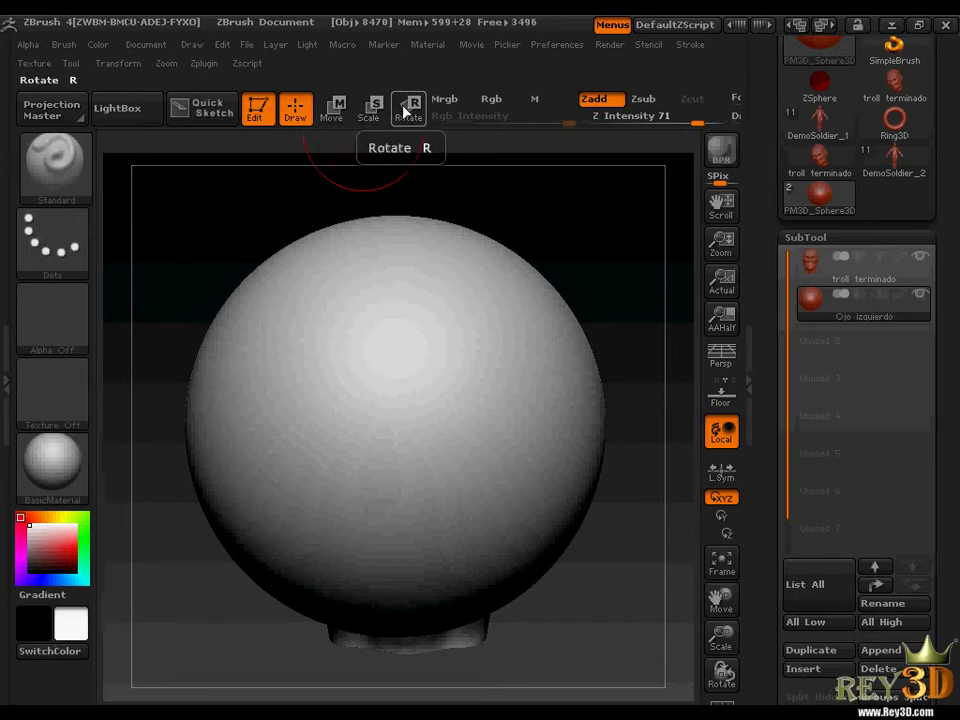
- Activate Move transpose on the sphere and try dragging it, undoing each accidental stretch
left_click(337, 107)
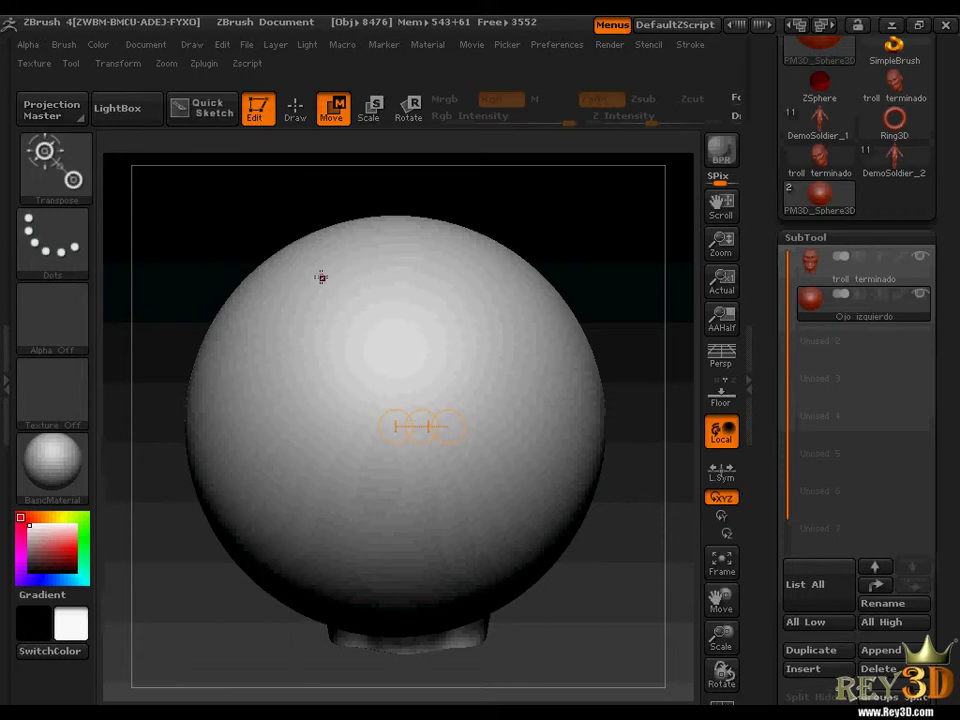
left_click_drag(254, 269, 531, 593)
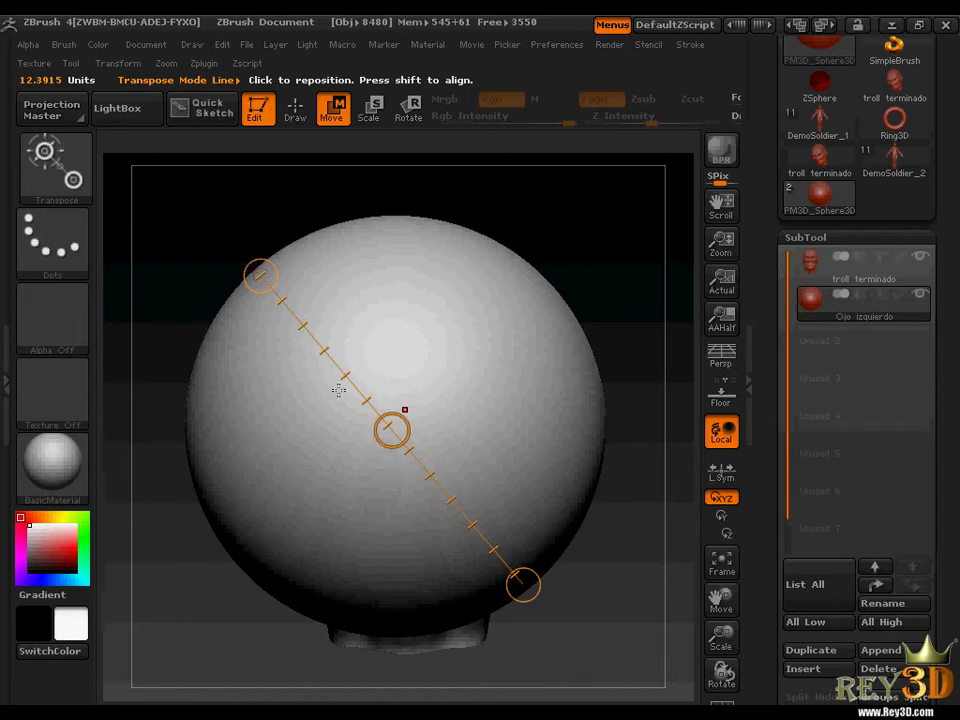
left_click_drag(260, 275, 253, 302)
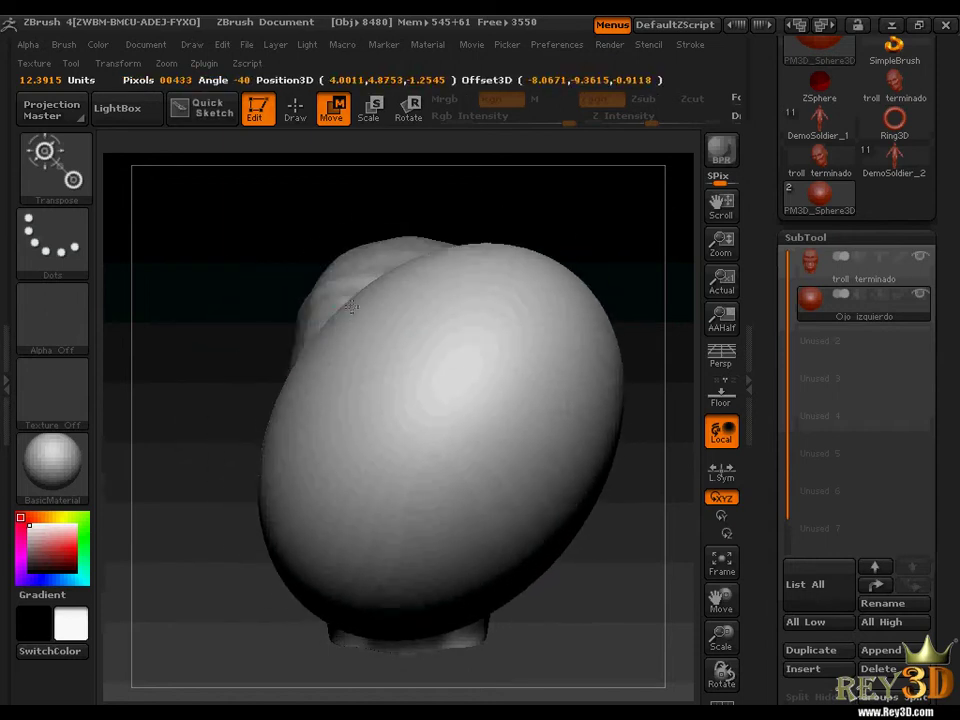
left_click_drag(253, 302, 351, 311)
key("ctrl+z")
mouse_move(420, 433)
left_mouse_down()
mouse_move(443, 454)
mouse_move(403, 377)
left_mouse_up()
key("ctrl+z")
mouse_move(523, 584)
left_mouse_down()
mouse_move(445, 522)
mouse_move(452, 460)
left_mouse_up()
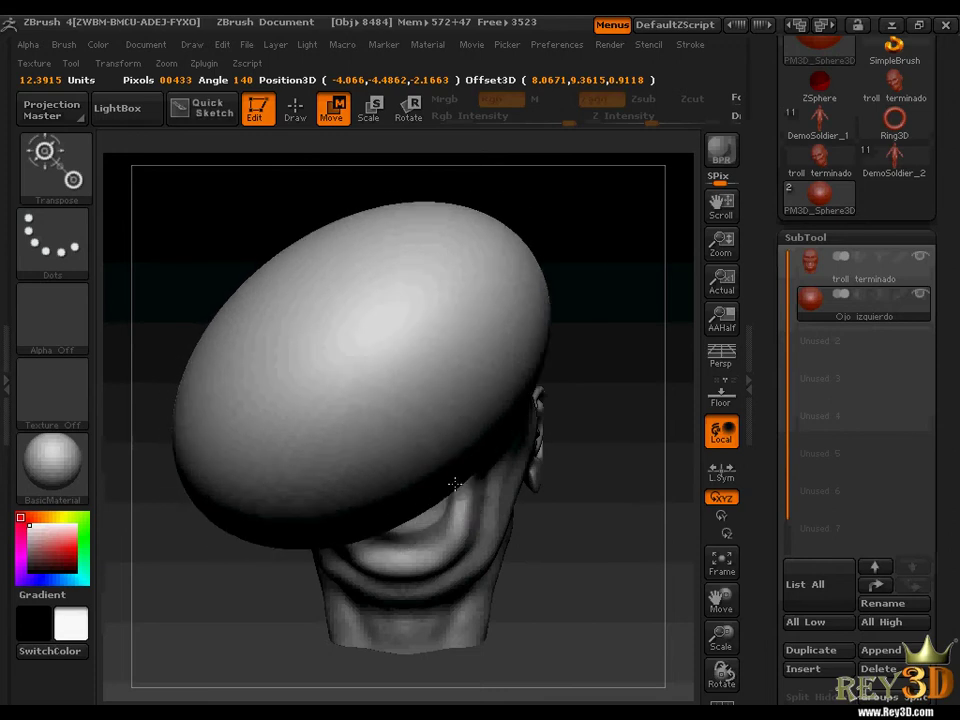
key("ctrl+z")
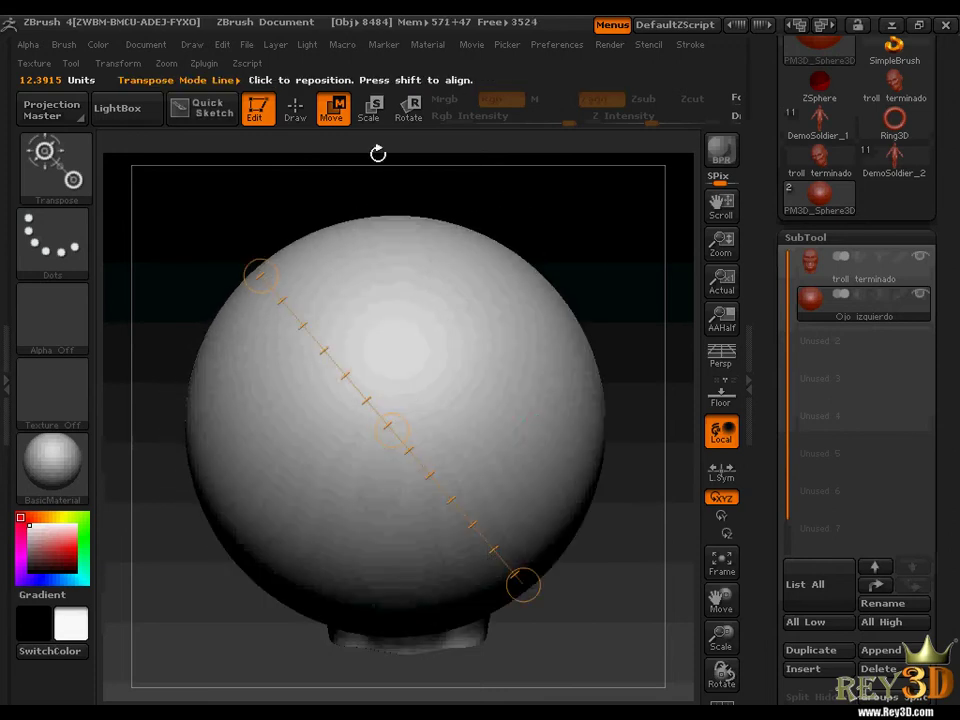
- Redraw the action line diagonally and shift the sphere up and to the right
mouse_move(413, 232)
left_mouse_down()
mouse_move(418, 316)
mouse_move(353, 456)
mouse_move(307, 598)
left_mouse_up()
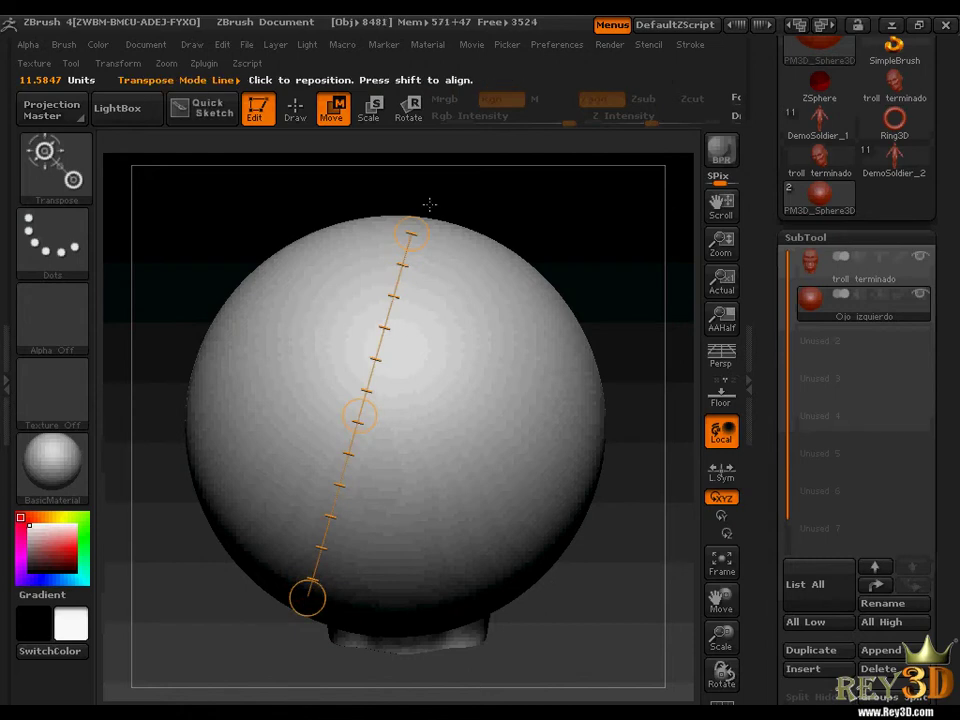
left_click_drag(312, 367, 466, 478)
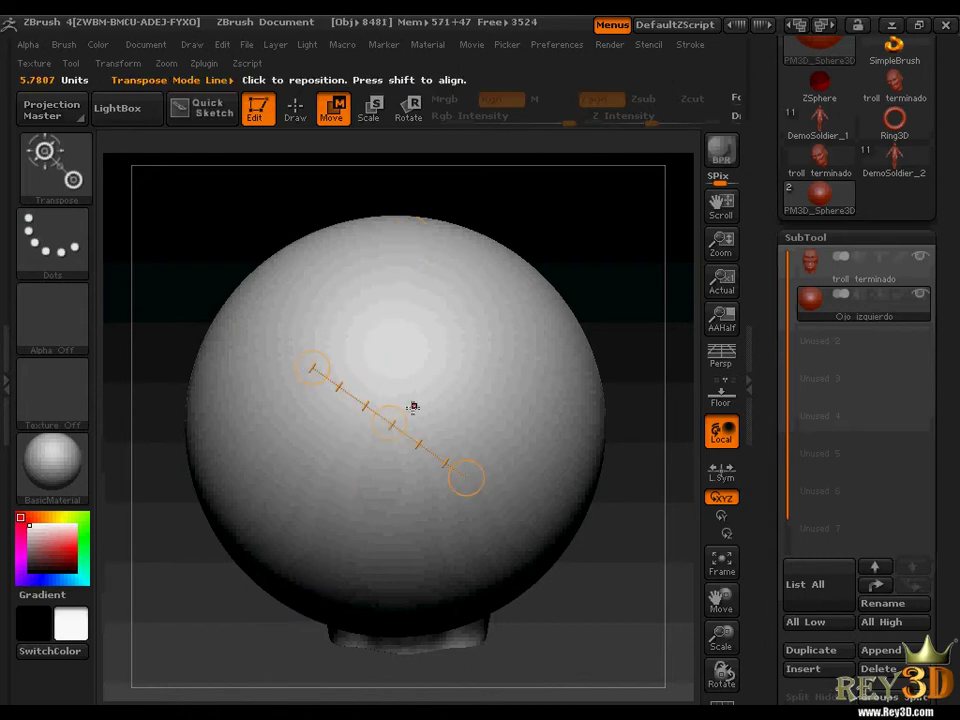
mouse_move(389, 422)
left_mouse_down()
mouse_move(467, 386)
mouse_move(542, 433)
mouse_move(450, 396)
mouse_move(416, 394)
mouse_move(389, 422)
left_mouse_up()
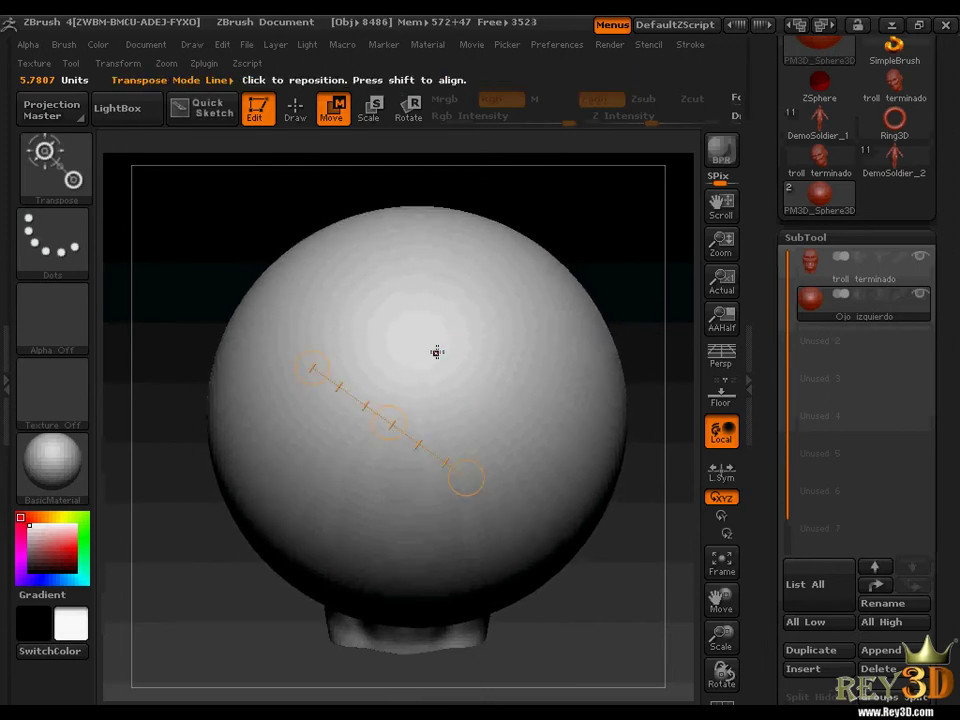
left_click_drag(611, 615, 570, 619)
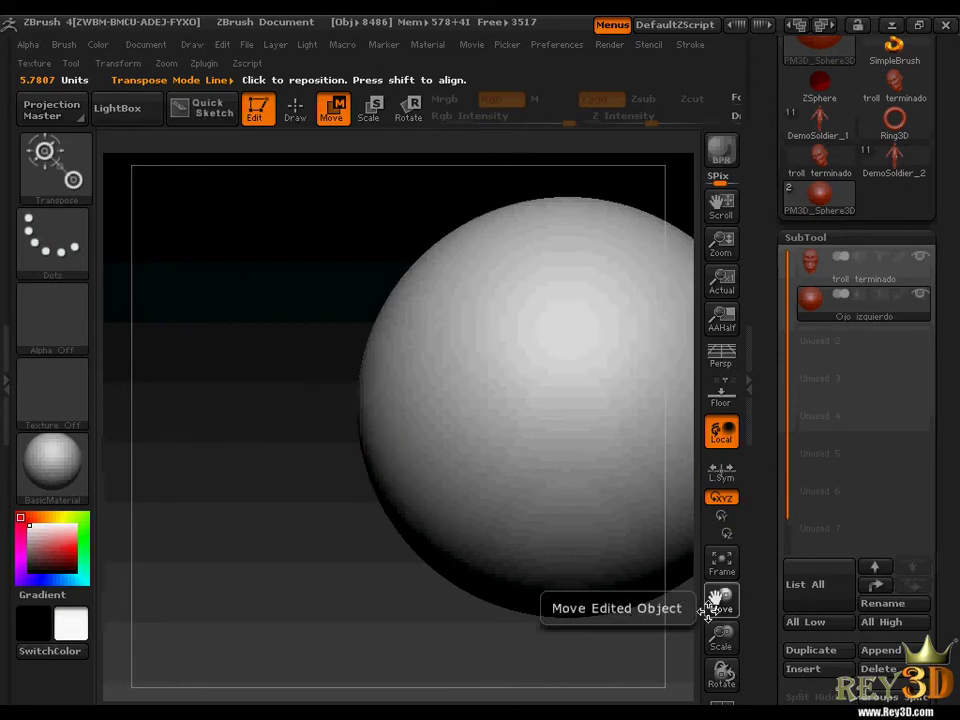
left_click_drag(707, 606, 553, 613)
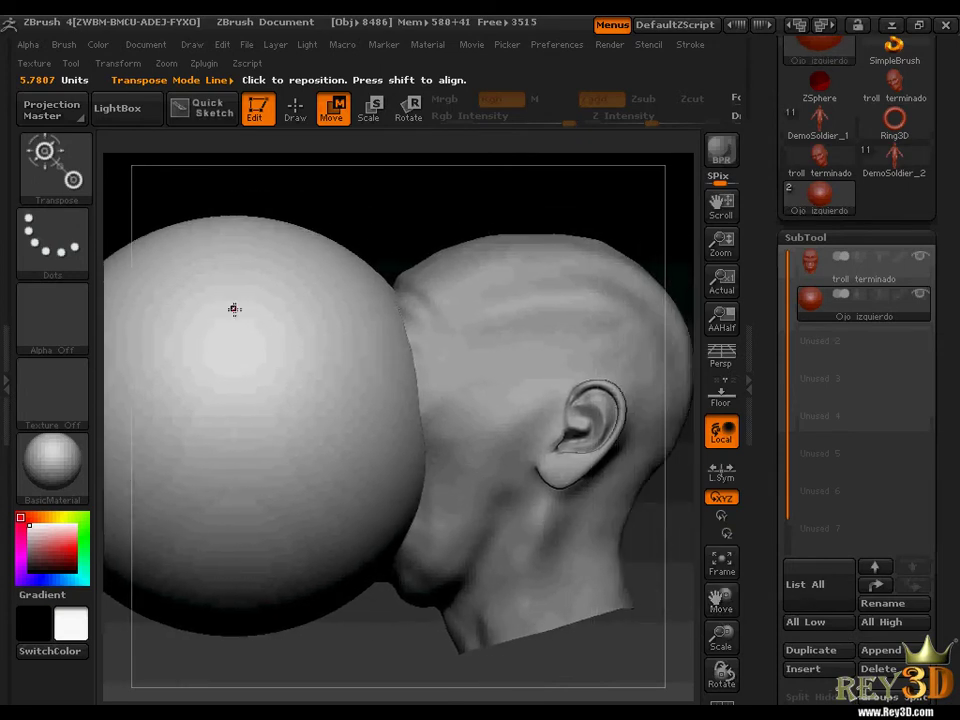
mouse_move(233, 270)
left_mouse_down()
mouse_move(261, 446)
mouse_move(300, 508)
mouse_move(285, 527)
mouse_move(349, 465)
mouse_move(332, 525)
mouse_move(304, 536)
left_mouse_up()
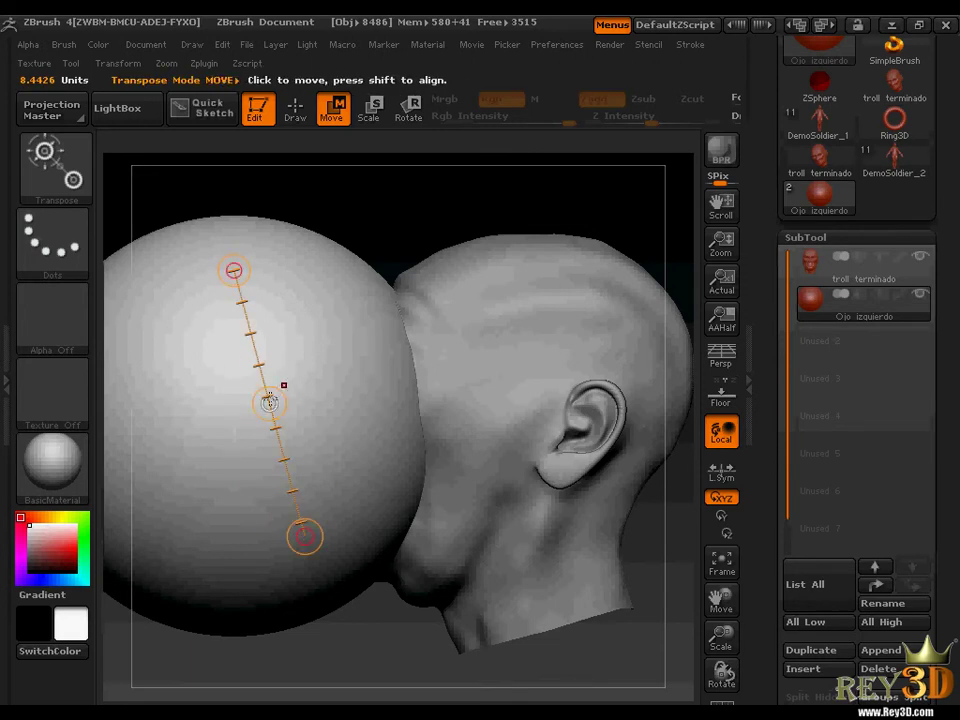
left_click(268, 403)
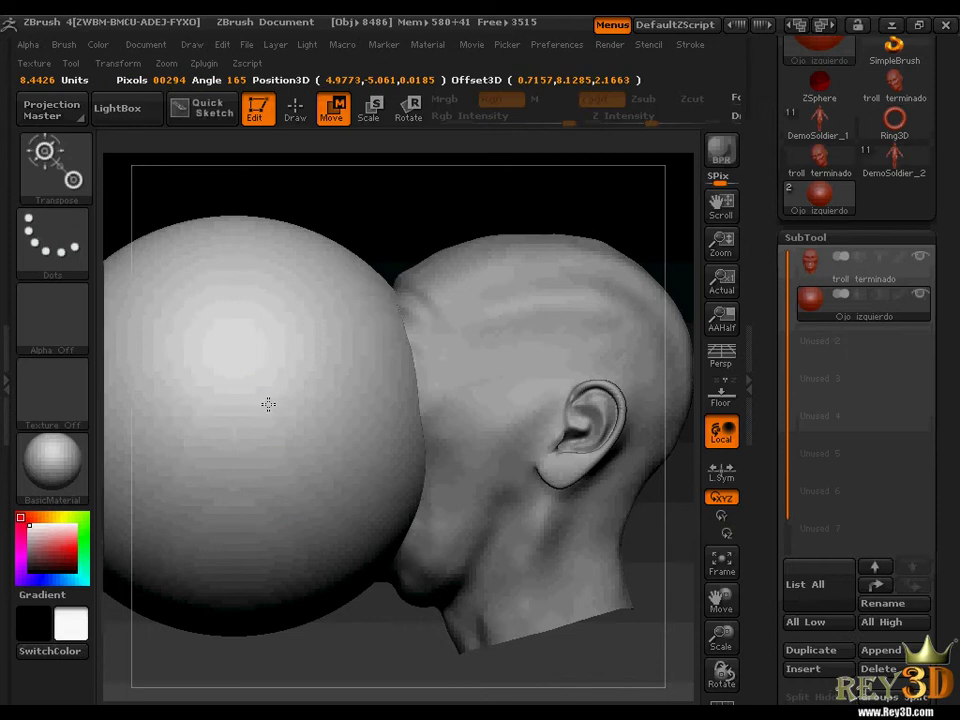
mouse_move(268, 403)
left_mouse_down()
mouse_move(394, 371)
mouse_move(577, 374)
mouse_move(484, 389)
left_mouse_up()
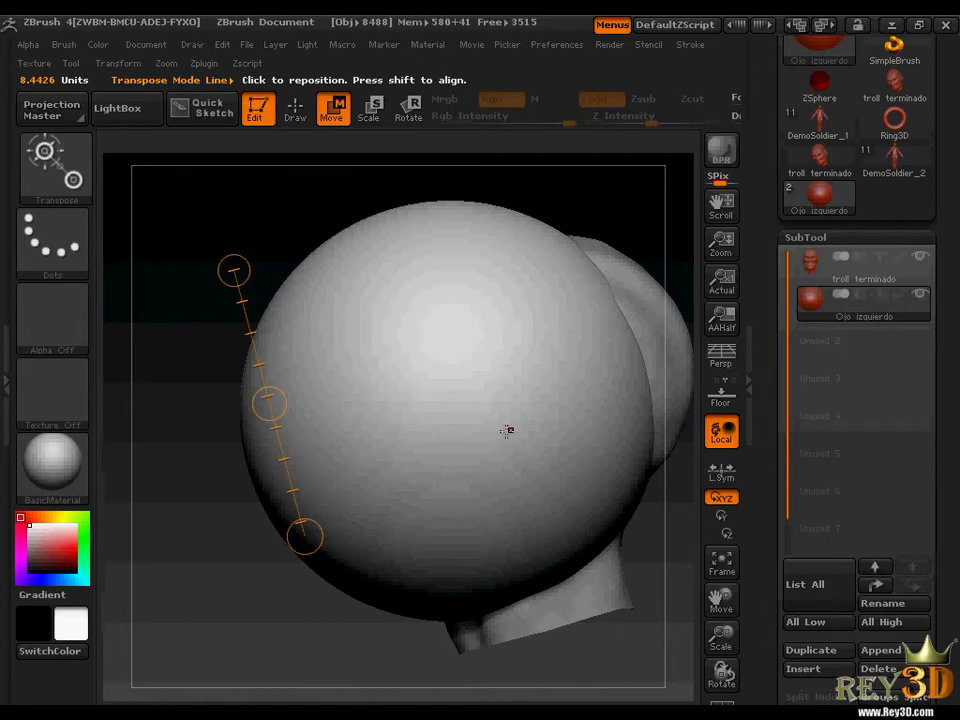
- Activate Scale transpose and scale the Ojo izquierdo sphere down toward eye size
left_click(370, 110)
mouse_move(423, 244)
left_mouse_down()
mouse_move(446, 388)
mouse_move(450, 519)
left_mouse_up()
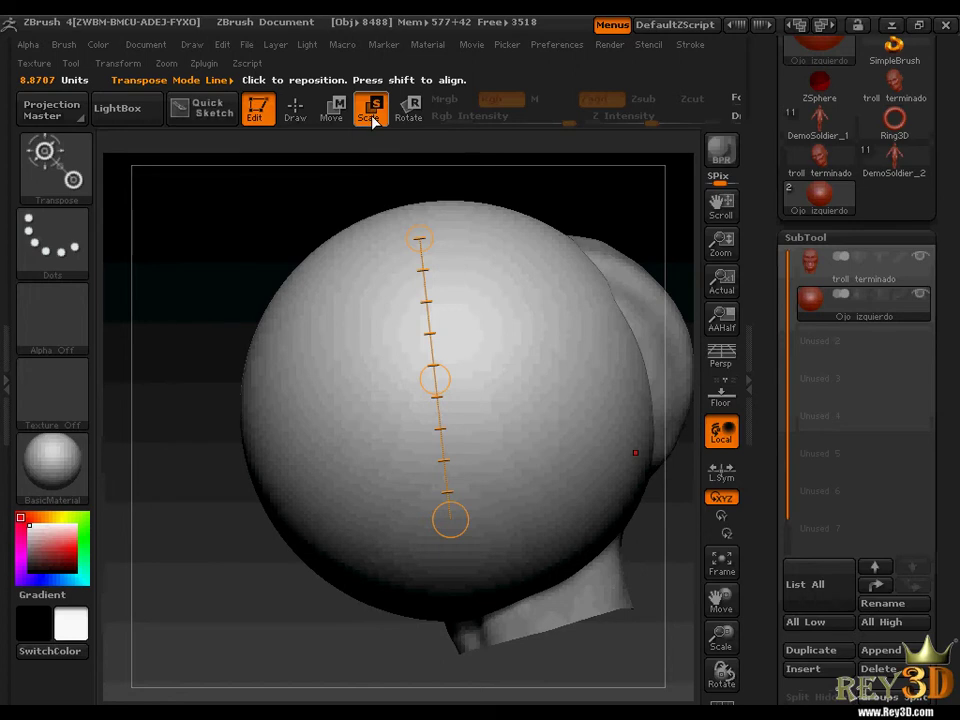
left_click_drag(360, 279, 510, 546)
left_click(439, 413)
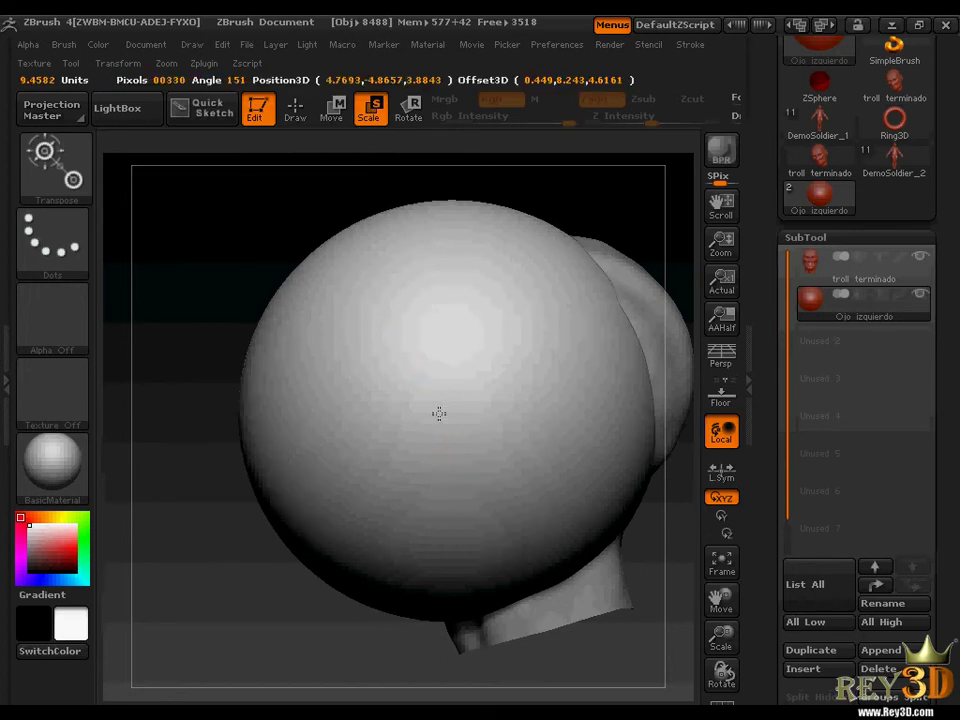
mouse_move(439, 413)
left_mouse_down()
mouse_move(254, 422)
mouse_move(279, 416)
left_mouse_up()
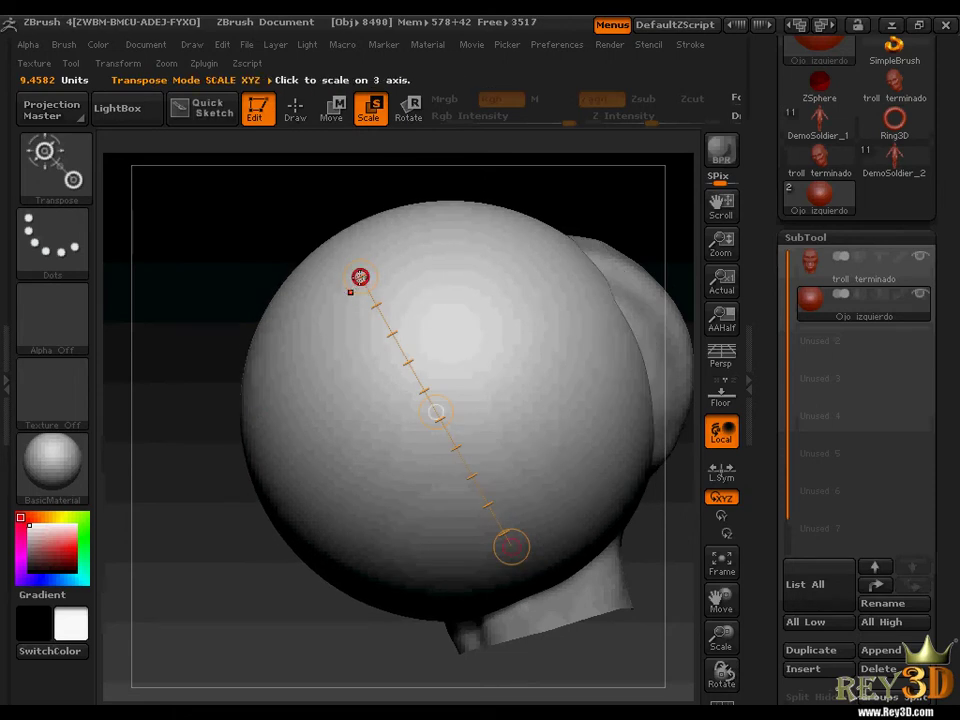
mouse_move(360, 276)
left_mouse_down()
mouse_move(285, 283)
mouse_move(611, 294)
mouse_move(484, 298)
mouse_move(418, 414)
mouse_move(439, 570)
mouse_move(463, 554)
left_mouse_up()
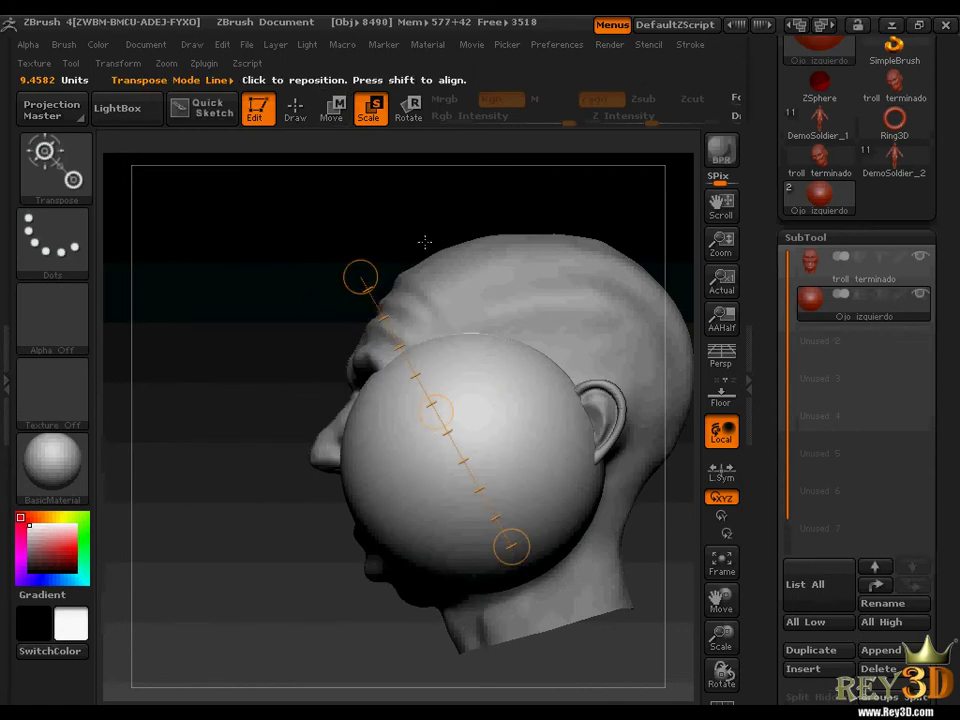
- Shrink the sphere further to eye size with shorter action lines, then set up Move transpose
left_click_drag(465, 353, 529, 546)
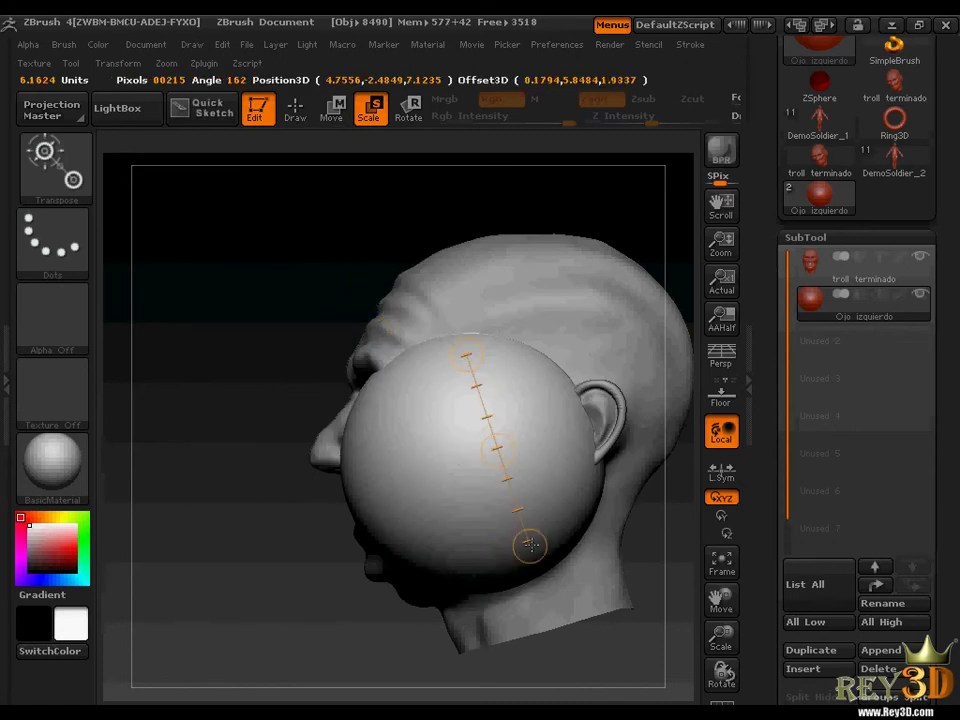
mouse_move(465, 354)
left_mouse_down()
mouse_move(480, 581)
mouse_move(437, 566)
mouse_move(476, 560)
left_mouse_up()
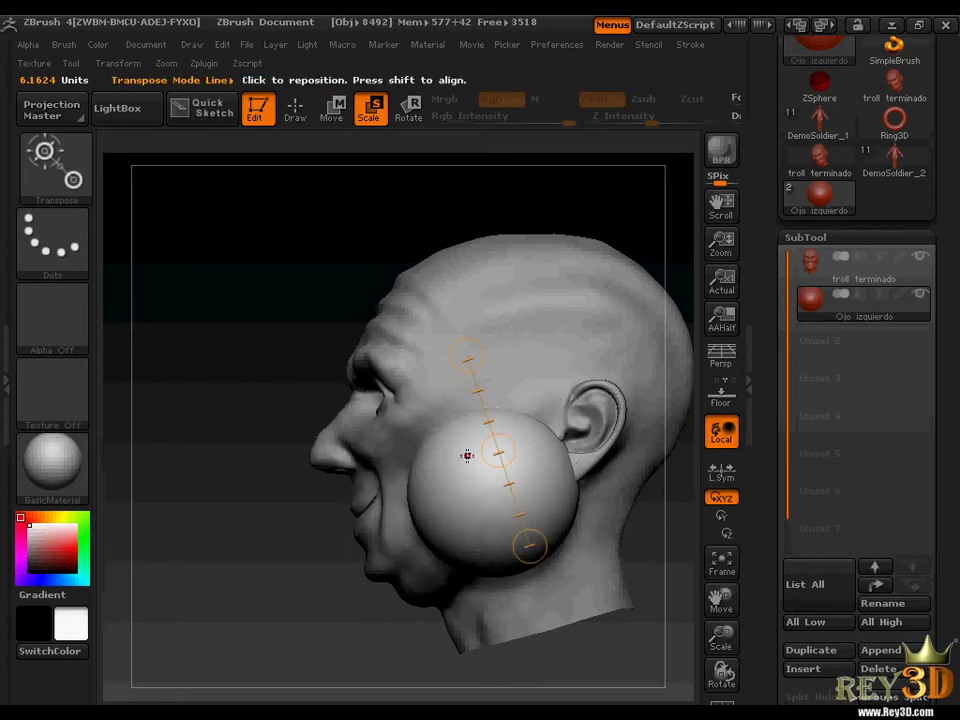
left_click_drag(463, 459, 514, 540)
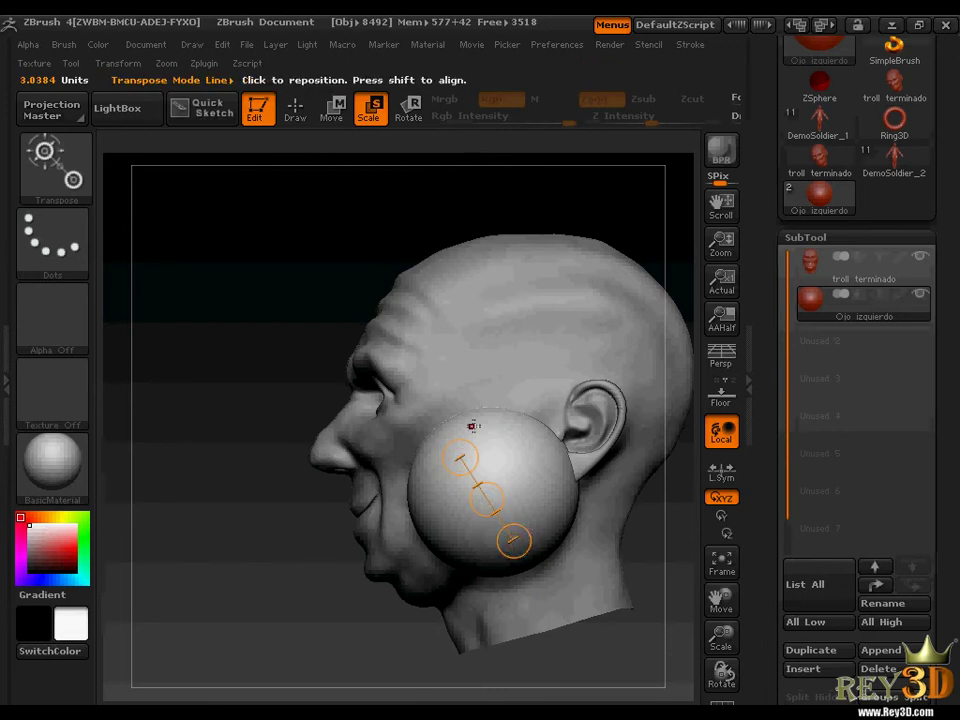
mouse_move(467, 432)
left_mouse_down()
mouse_move(489, 489)
mouse_move(462, 452)
left_mouse_up()
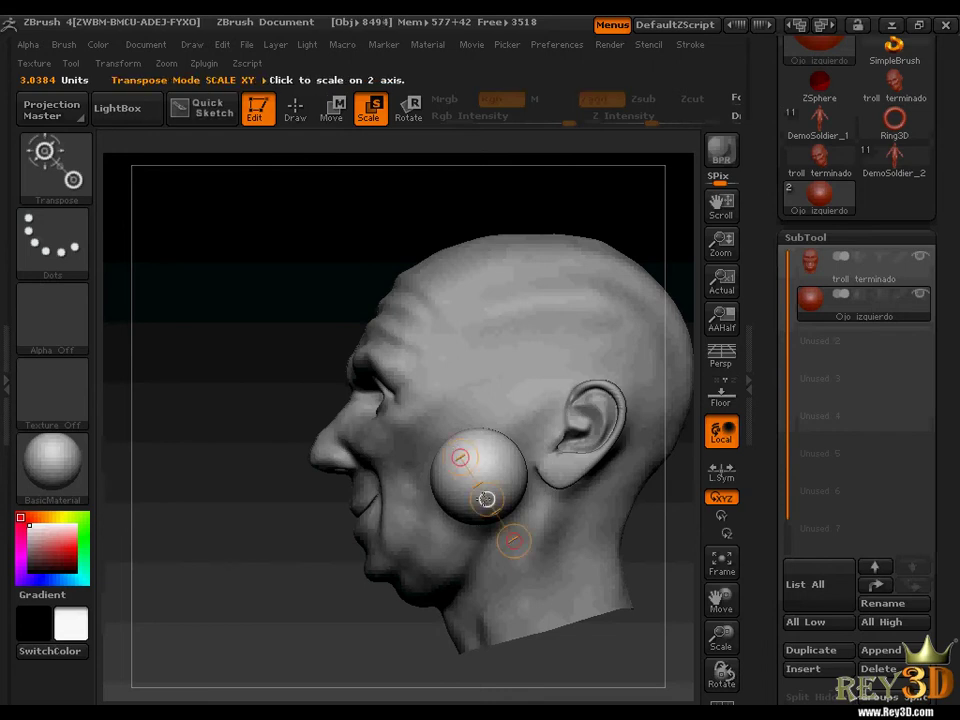
left_click(336, 118)
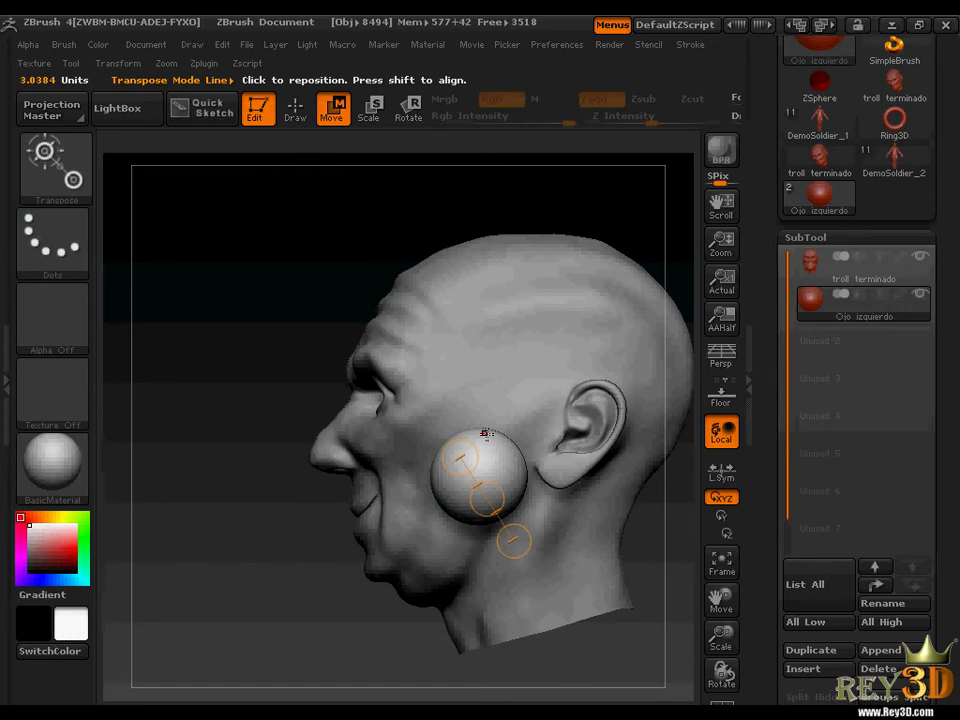
left_click_drag(474, 328, 504, 620)
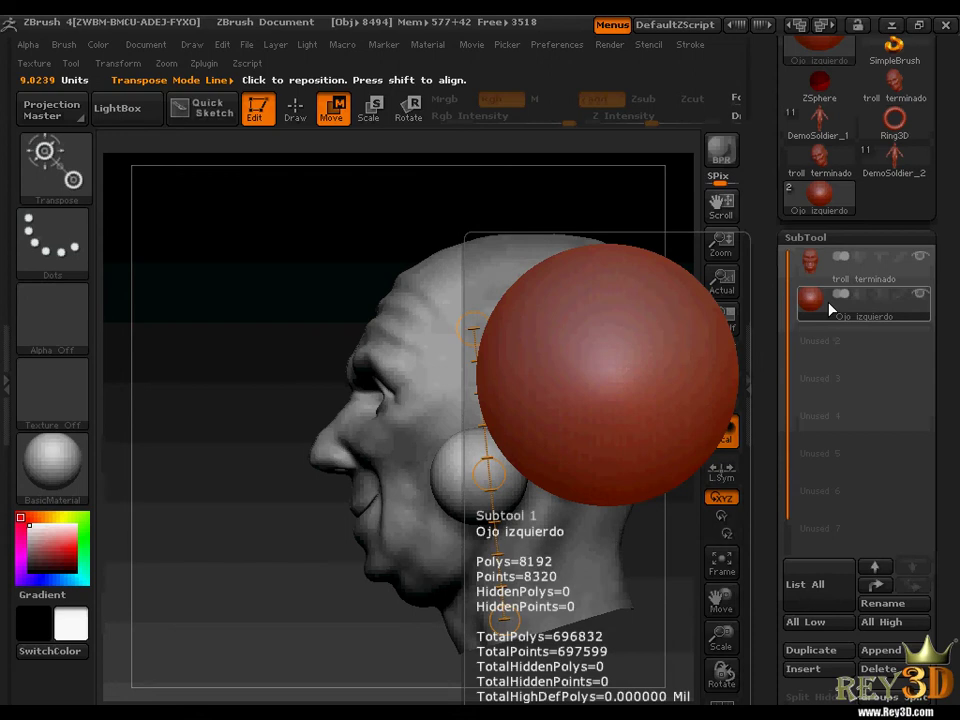
- Move the eye sphere up, then from a zoomed front view into the left eye socket
left_click_drag(488, 474, 434, 392)
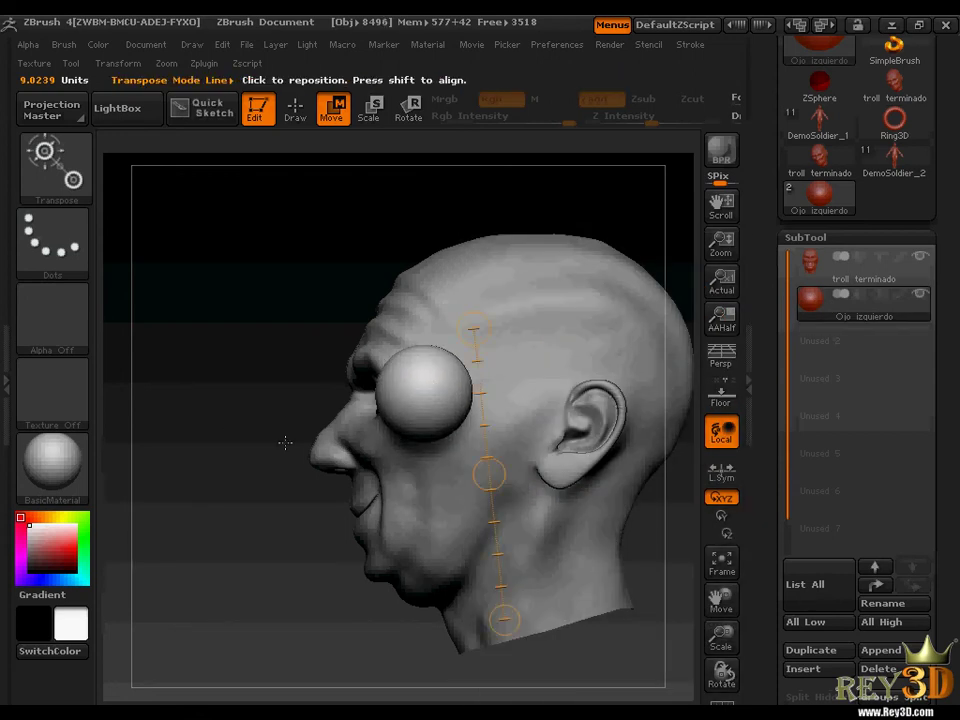
left_click_drag(203, 395, 305, 397)
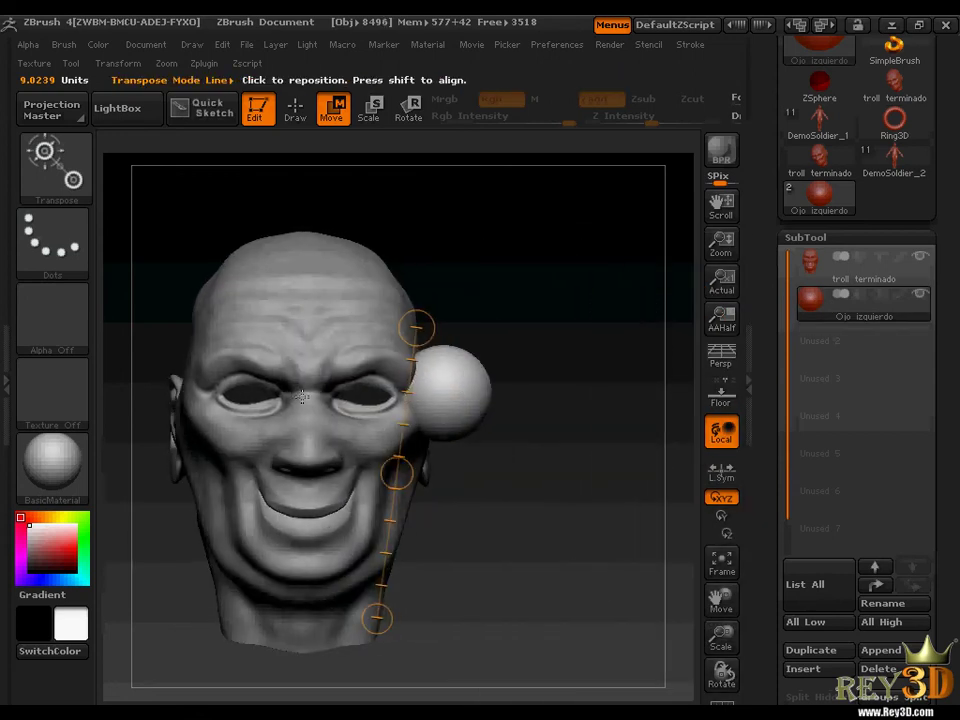
left_click_drag(721, 636, 773, 649)
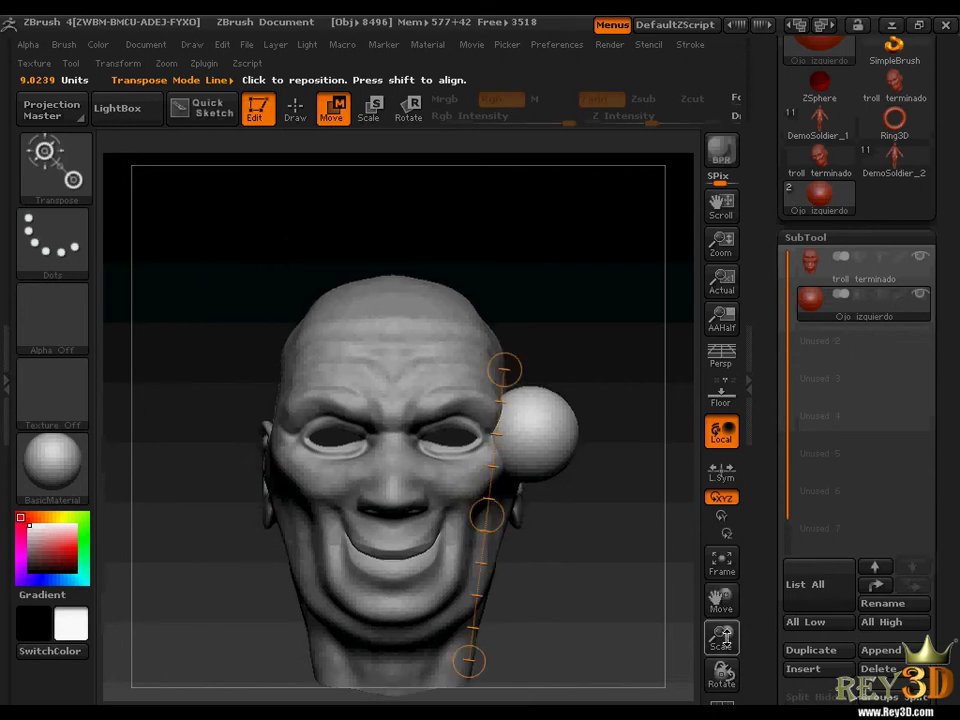
left_click_drag(721, 600, 754, 619)
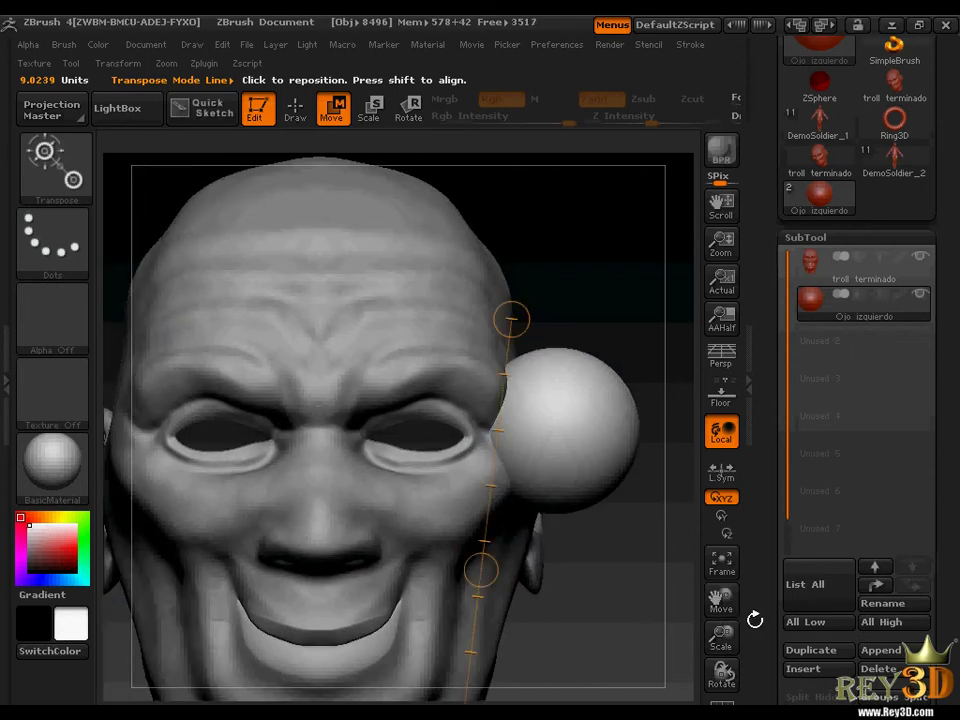
left_click_drag(556, 351, 589, 491)
mouse_move(572, 420)
left_mouse_down()
mouse_move(430, 428)
mouse_move(438, 431)
left_mouse_up()
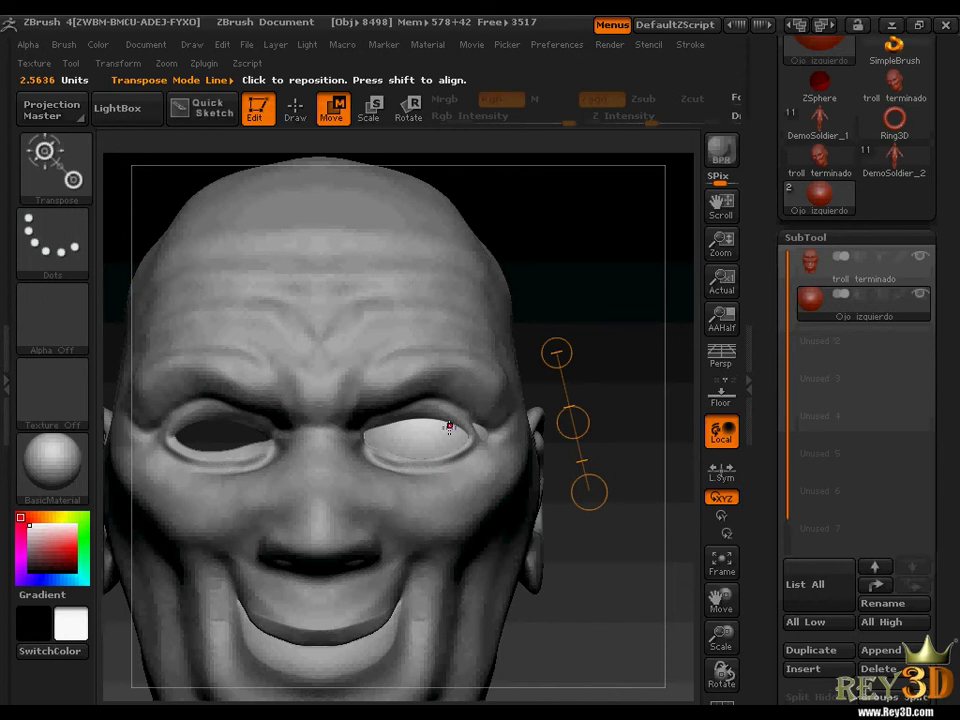
- Adjust the eye sphere's size within the socket using Scale transpose
left_click(372, 110)
left_click_drag(433, 301, 451, 545)
left_click(439, 302)
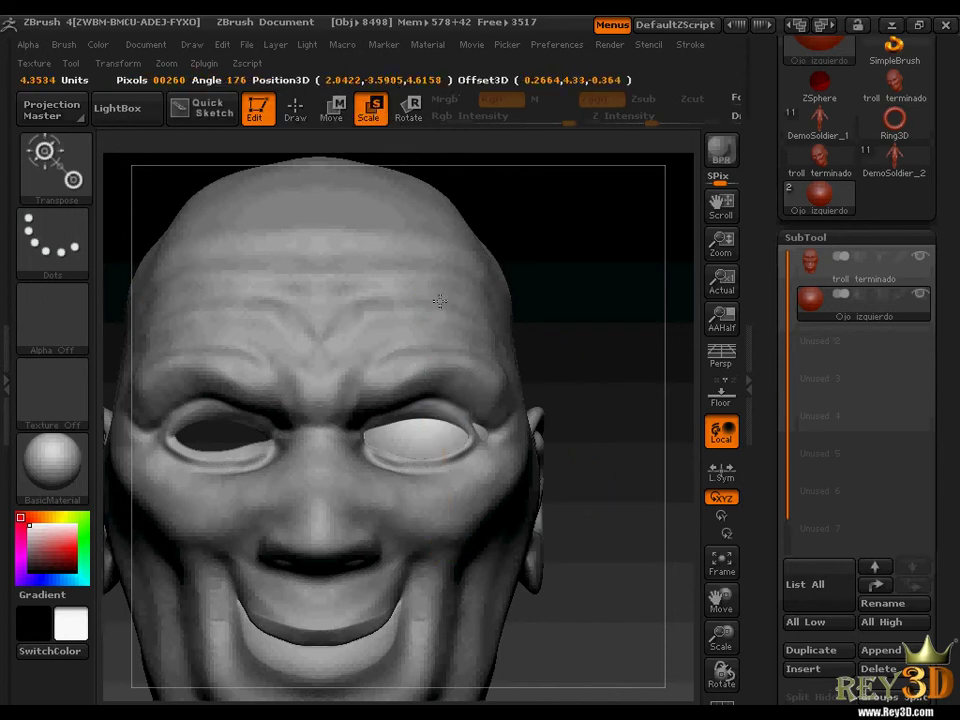
left_click(438, 391)
- From side and three-quarter views, move the eye sphere deeper into the left socket
left_click(338, 118)
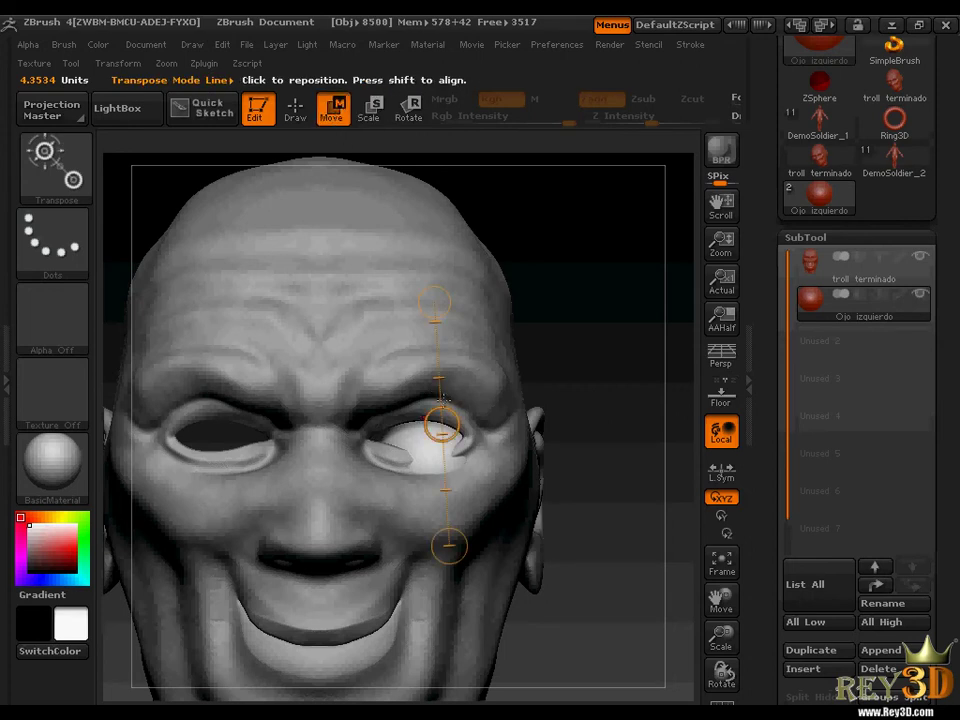
mouse_move(521, 314)
left_mouse_down()
mouse_move(497, 469)
mouse_move(523, 315)
left_mouse_up()
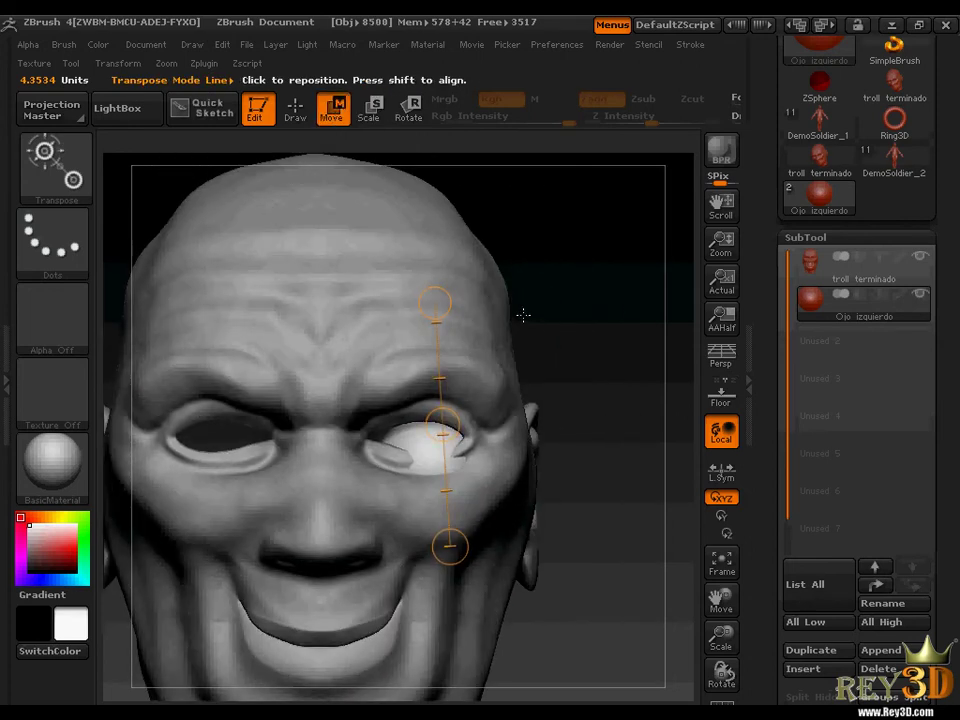
left_click_drag(575, 428, 588, 424)
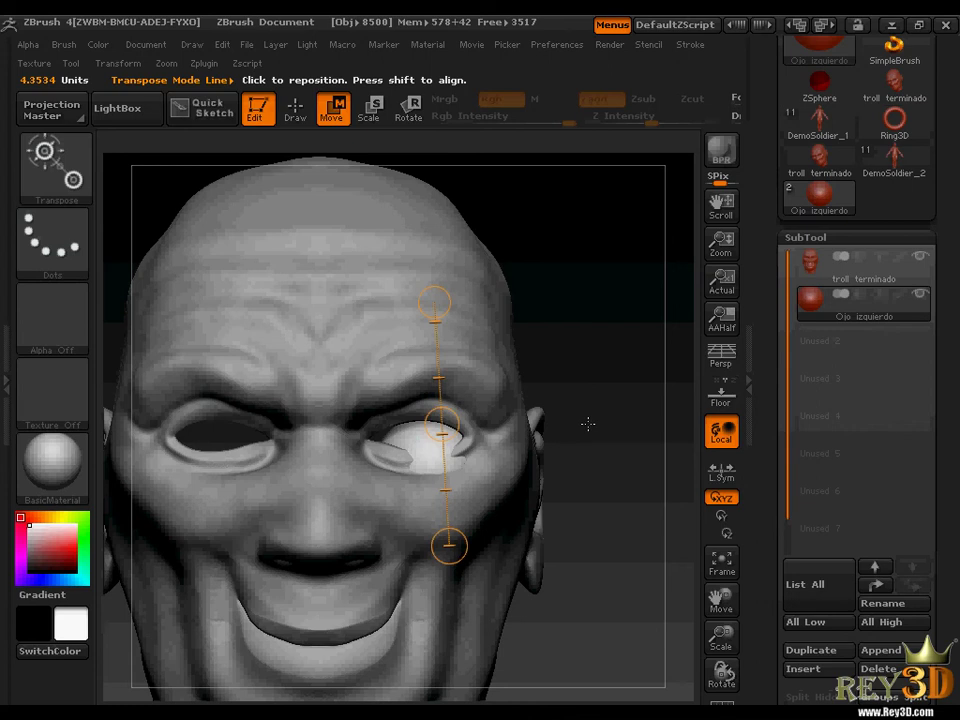
left_click_drag(401, 437, 428, 470)
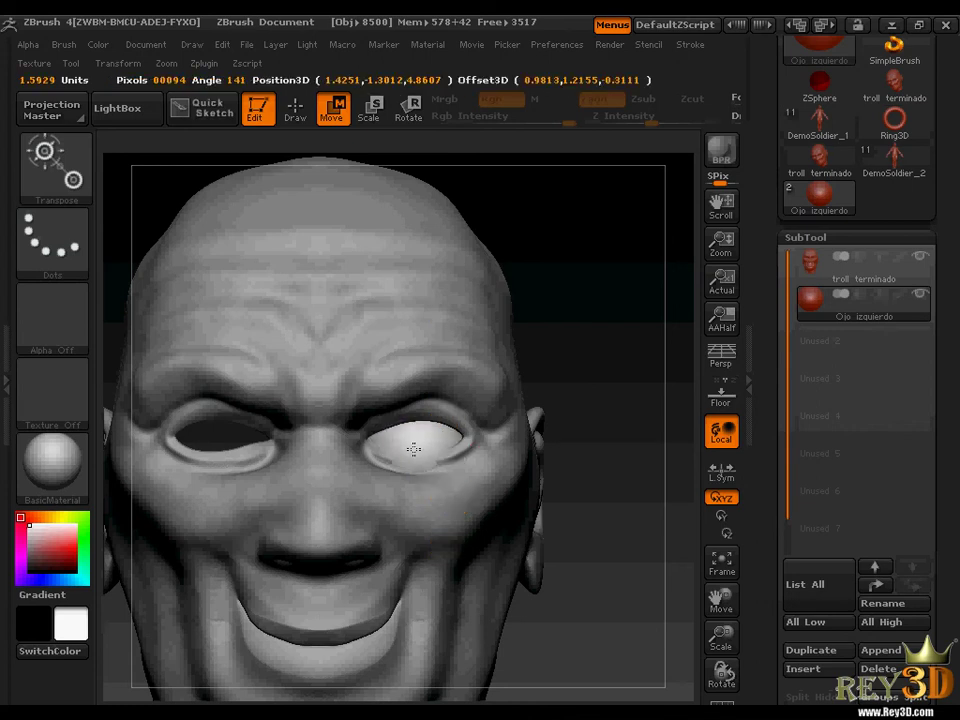
mouse_move(581, 521)
left_mouse_down()
mouse_move(579, 574)
mouse_move(517, 582)
left_mouse_up()
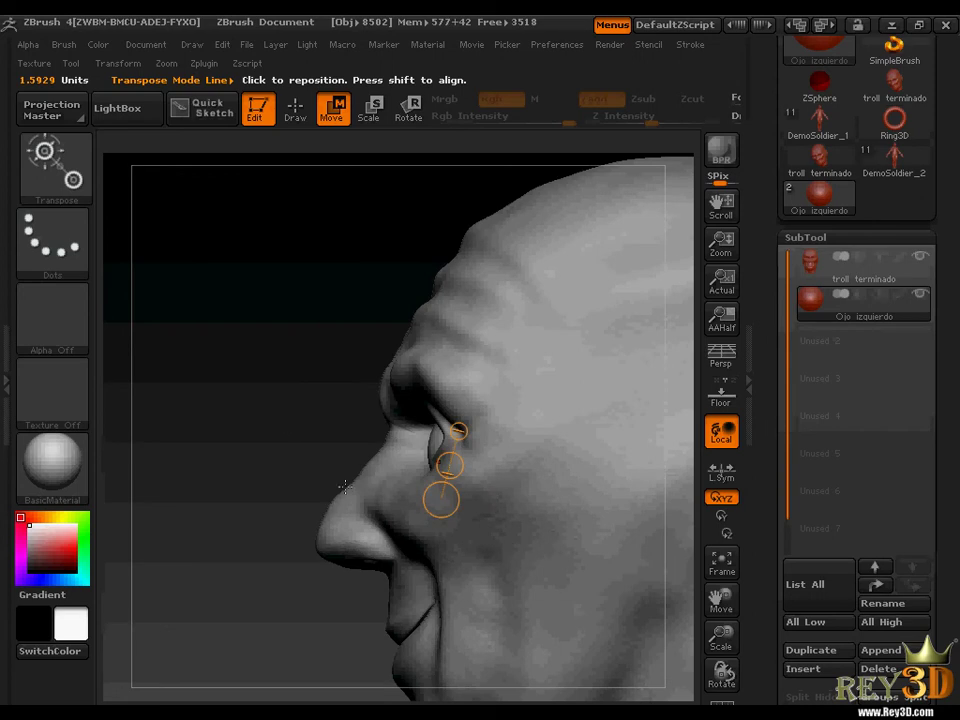
mouse_move(345, 487)
left_mouse_down()
mouse_move(328, 432)
mouse_move(296, 431)
left_mouse_up()
left_click_drag(450, 466, 451, 467)
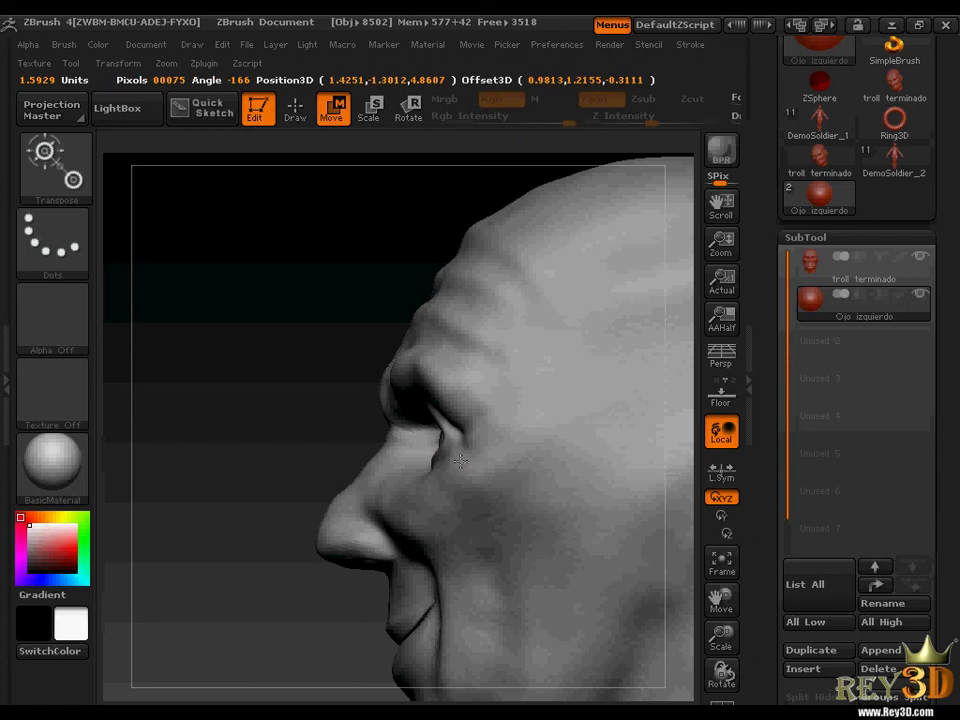
mouse_move(317, 444)
left_mouse_down()
mouse_move(368, 487)
mouse_move(400, 438)
mouse_move(377, 449)
left_mouse_up()
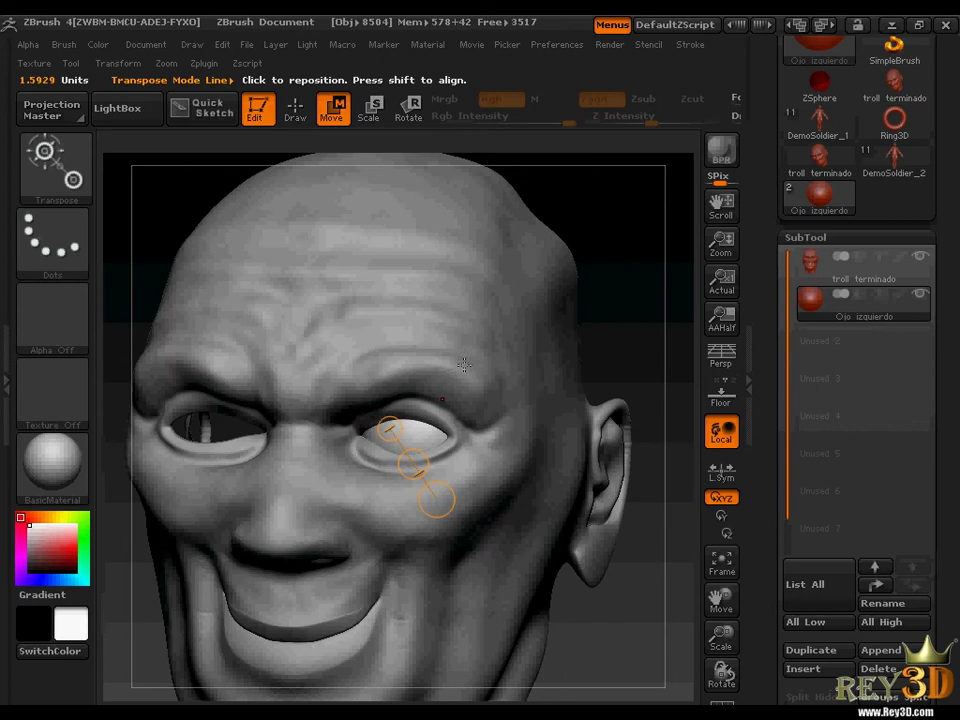
- Select the Pinch brush, inspect the seated eye, and make troll terminado the active subtool
left_click(55, 170)
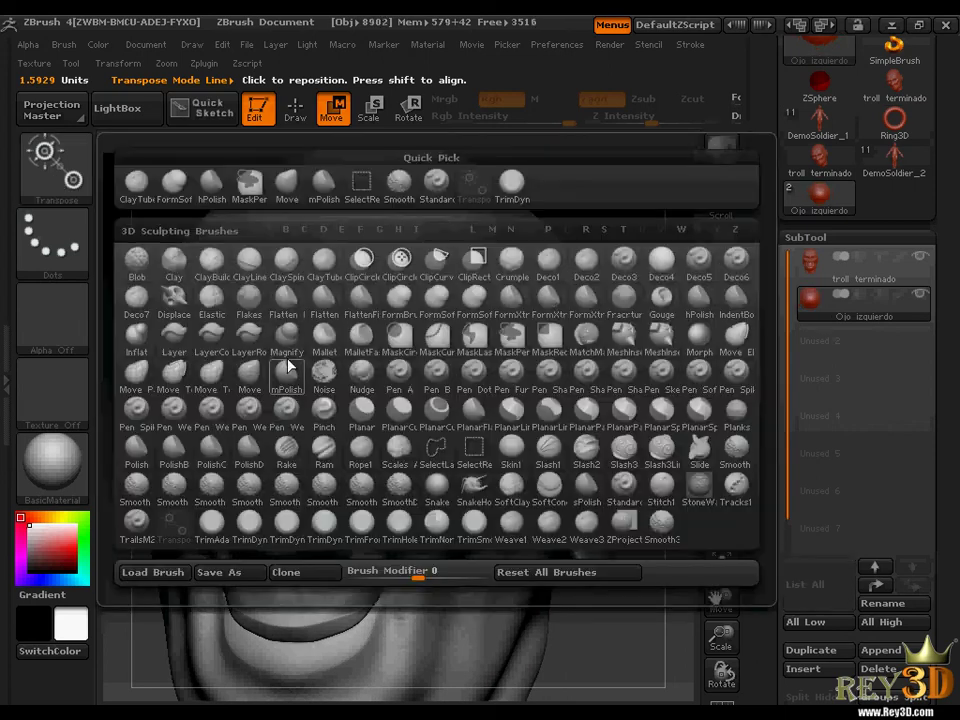
left_click(323, 406)
mouse_move(647, 666)
left_mouse_down()
mouse_move(634, 634)
mouse_move(669, 637)
mouse_move(626, 606)
mouse_move(634, 624)
mouse_move(574, 624)
mouse_move(571, 604)
left_mouse_up()
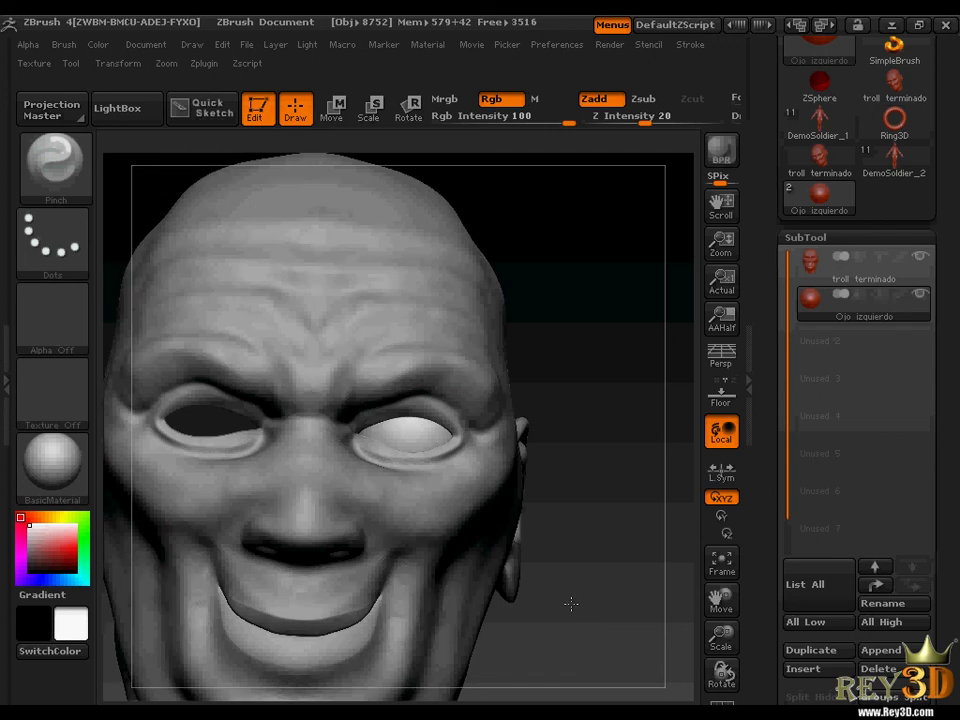
mouse_move(708, 655)
left_mouse_down()
mouse_move(712, 640)
mouse_move(746, 690)
mouse_move(724, 681)
mouse_move(728, 668)
mouse_move(733, 681)
mouse_move(554, 570)
mouse_move(506, 559)
left_mouse_up()
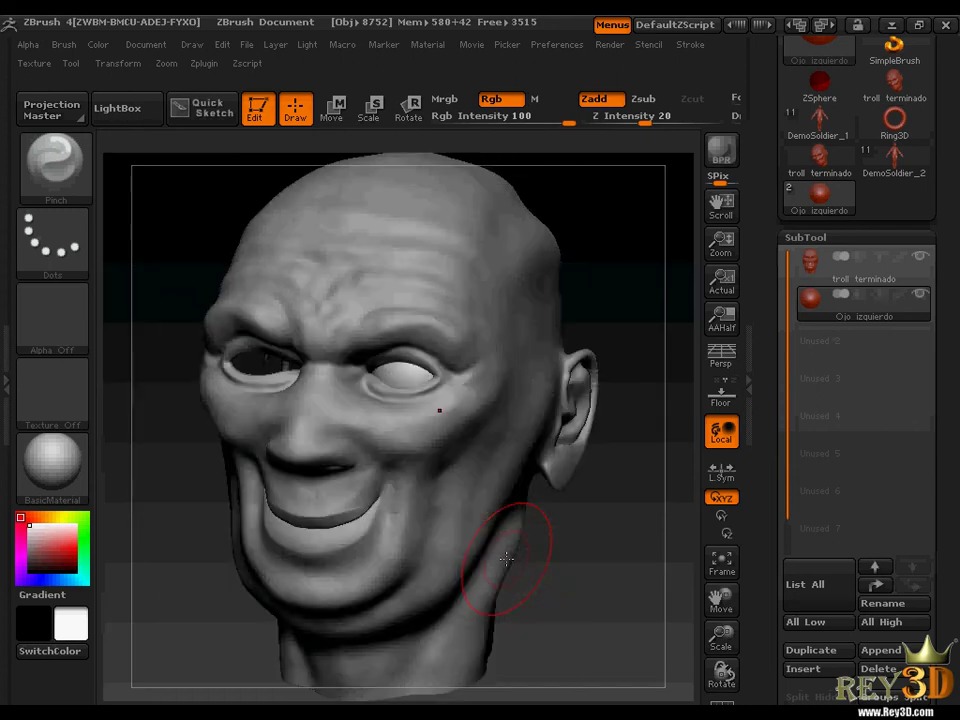
left_click_drag(566, 598, 617, 598)
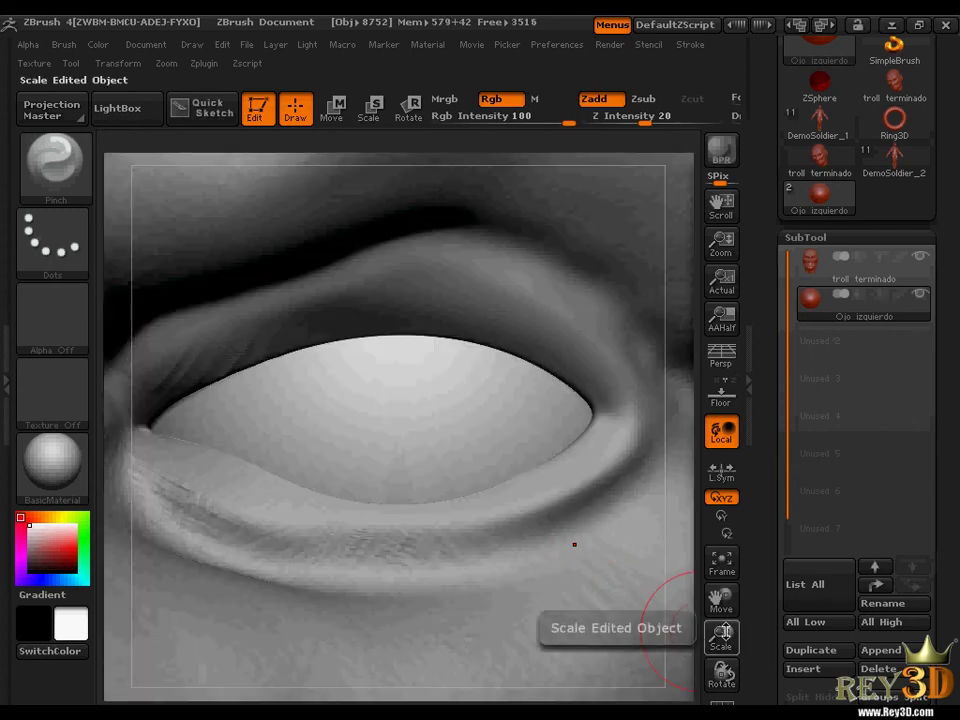
left_click_drag(722, 638, 159, 567)
left_click(821, 270)
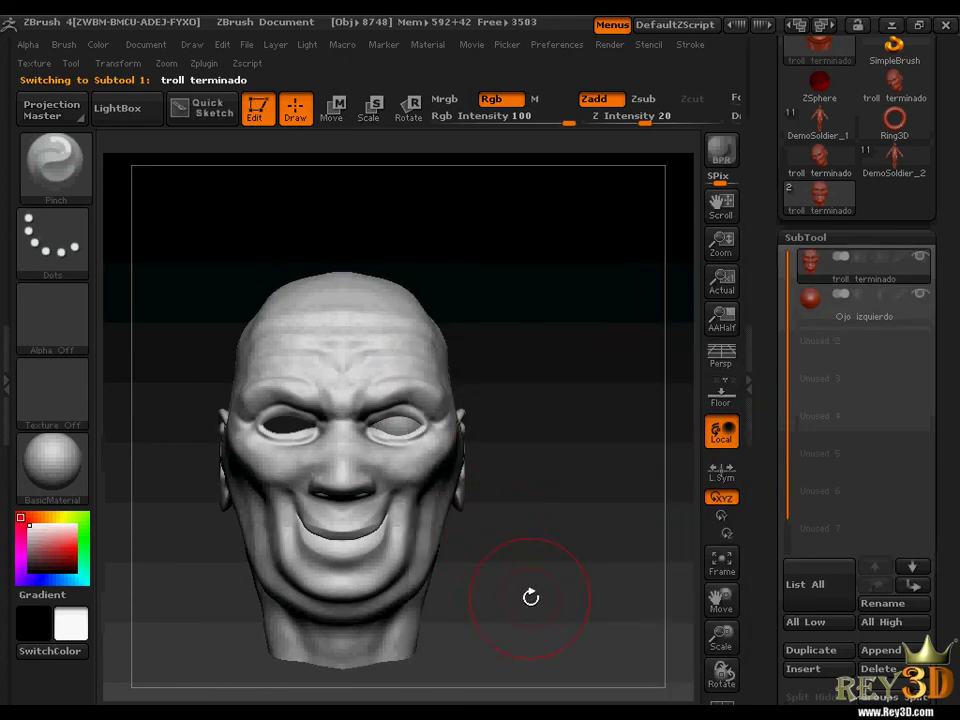
mouse_move(579, 585)
left_mouse_down()
mouse_move(634, 587)
mouse_move(583, 588)
left_mouse_up()
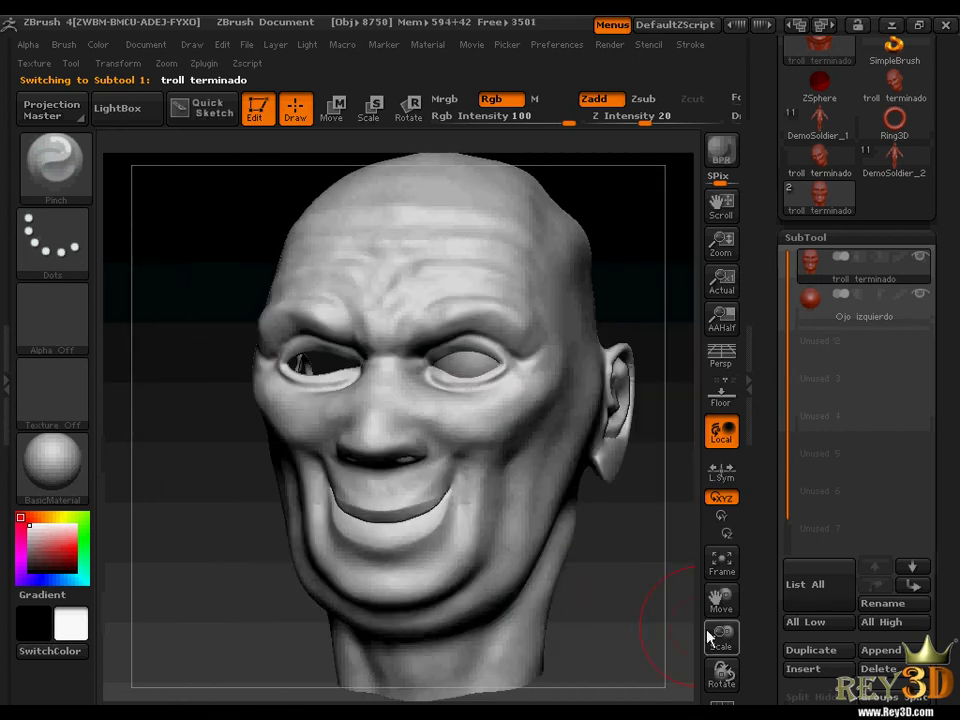
left_click_drag(710, 636, 690, 660)
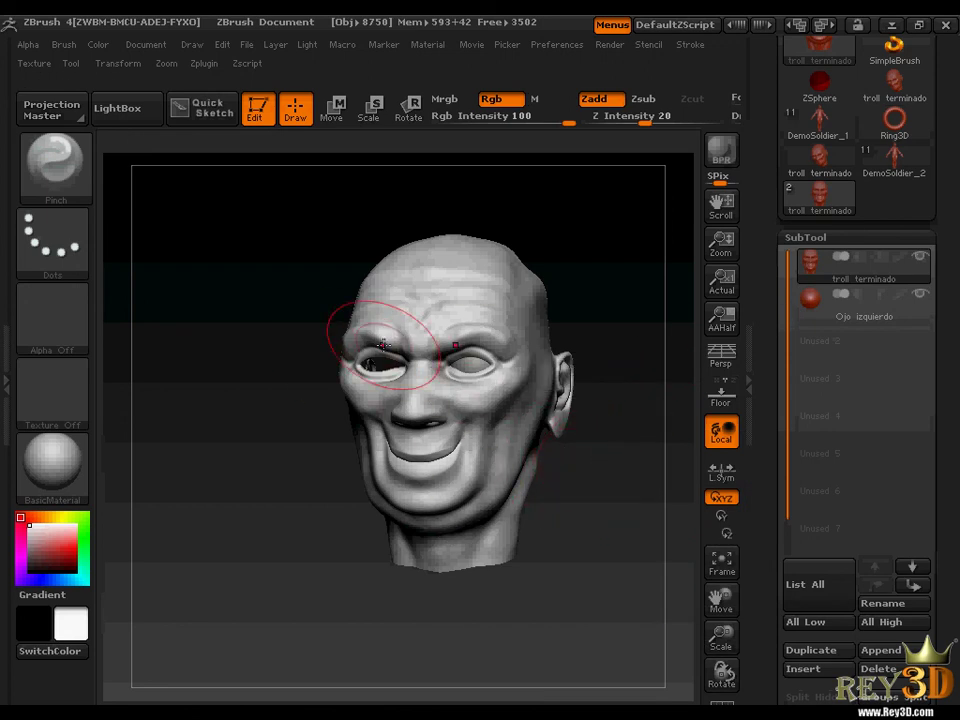
left_click_drag(317, 471, 279, 463)
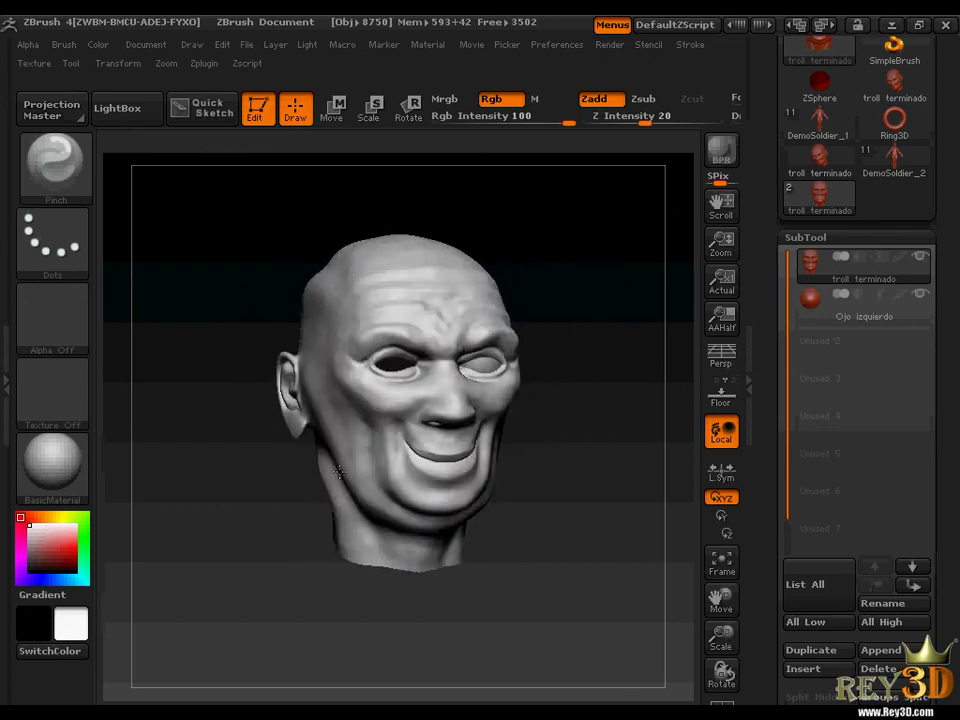
mouse_move(396, 386)
left_mouse_down()
mouse_move(557, 479)
mouse_move(568, 480)
mouse_move(581, 459)
mouse_move(561, 469)
mouse_move(593, 471)
mouse_move(578, 469)
mouse_move(606, 454)
mouse_move(587, 458)
mouse_move(576, 502)
left_mouse_up()
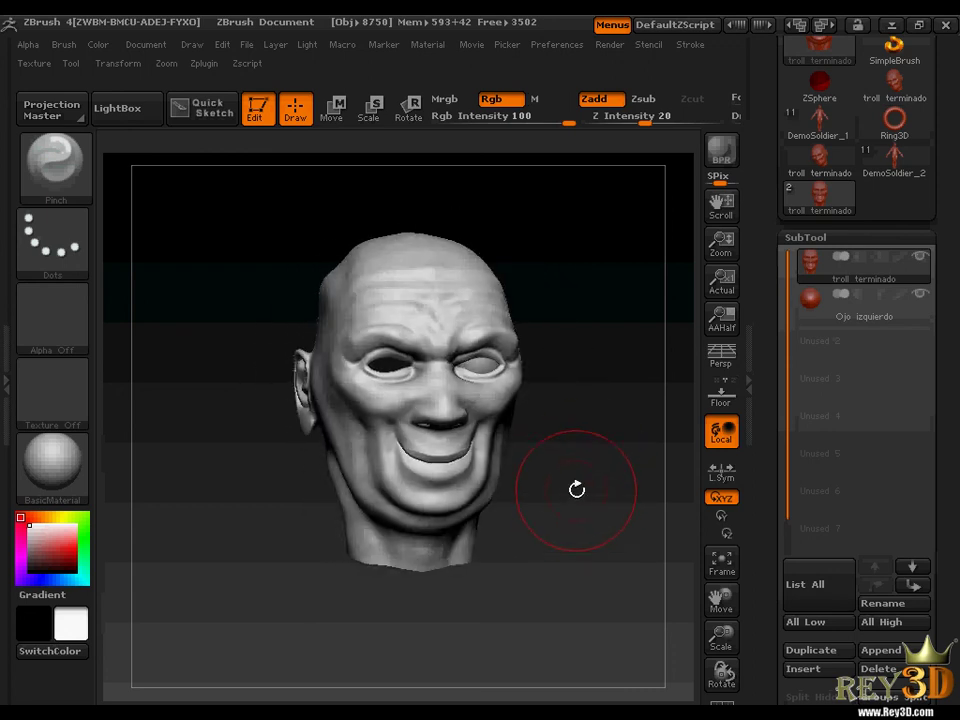
mouse_move(591, 451)
left_mouse_down()
mouse_move(521, 450)
mouse_move(605, 454)
left_mouse_up()
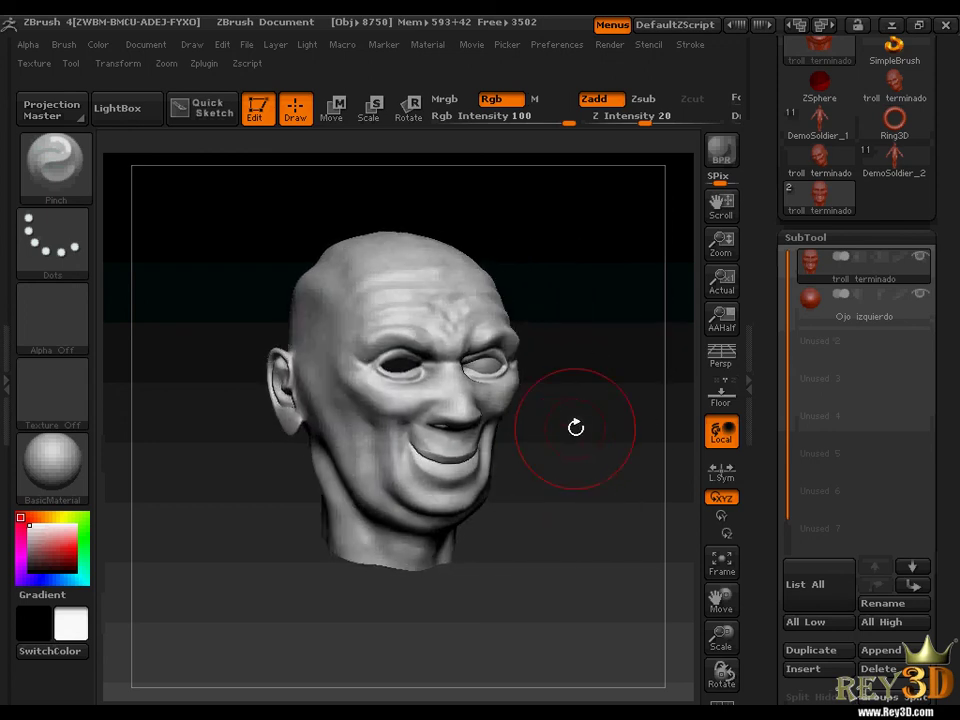